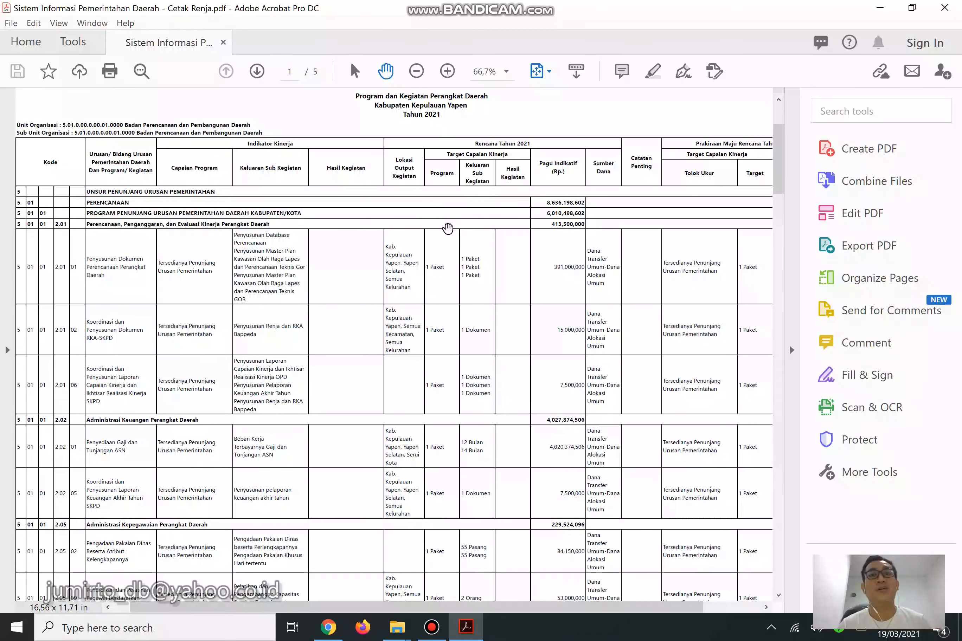
# Zoom the Renja table to 125% and highlight the year 2021 in the report title.
pyautogui.scroll(-1, 484, 323)
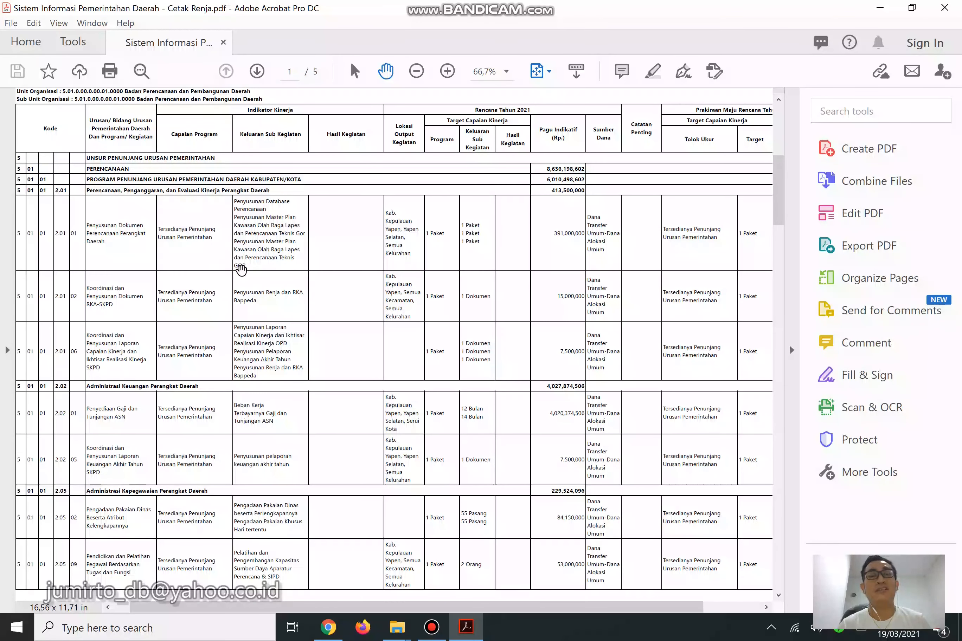
pyautogui.scroll(1, 241, 269)
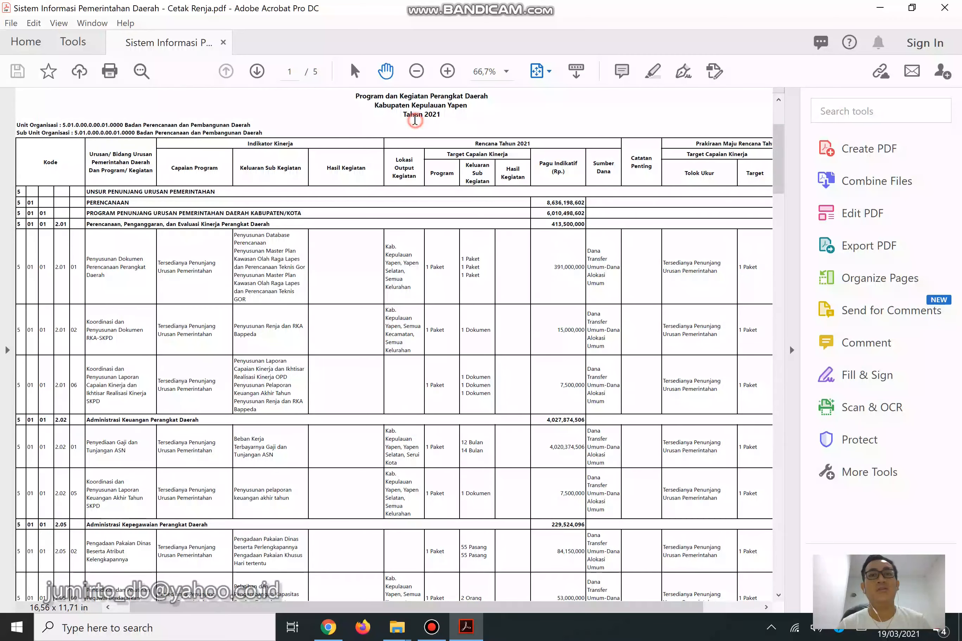
pyautogui.moveTo(427, 118); pyautogui.dragTo(442, 119)
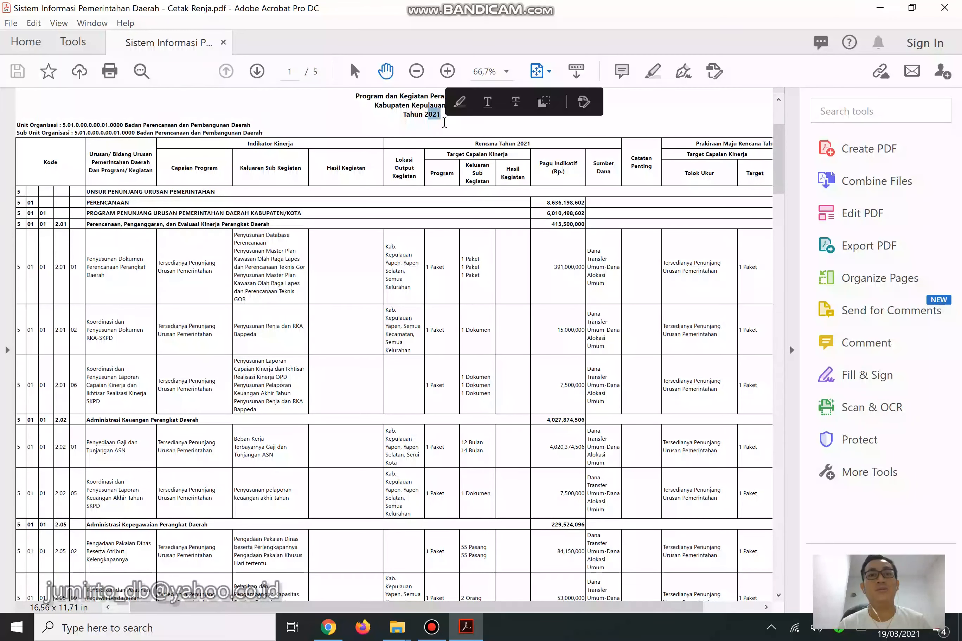
pyautogui.scroll(1, 148, 230)
pyautogui.scroll(2, 148, 231)
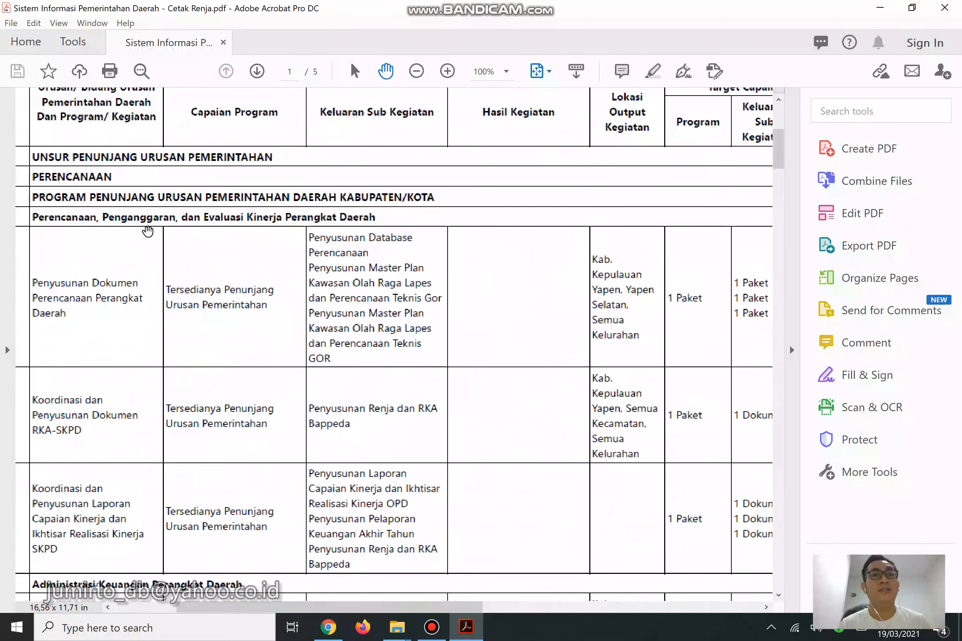
pyautogui.scroll(1, 169, 251)
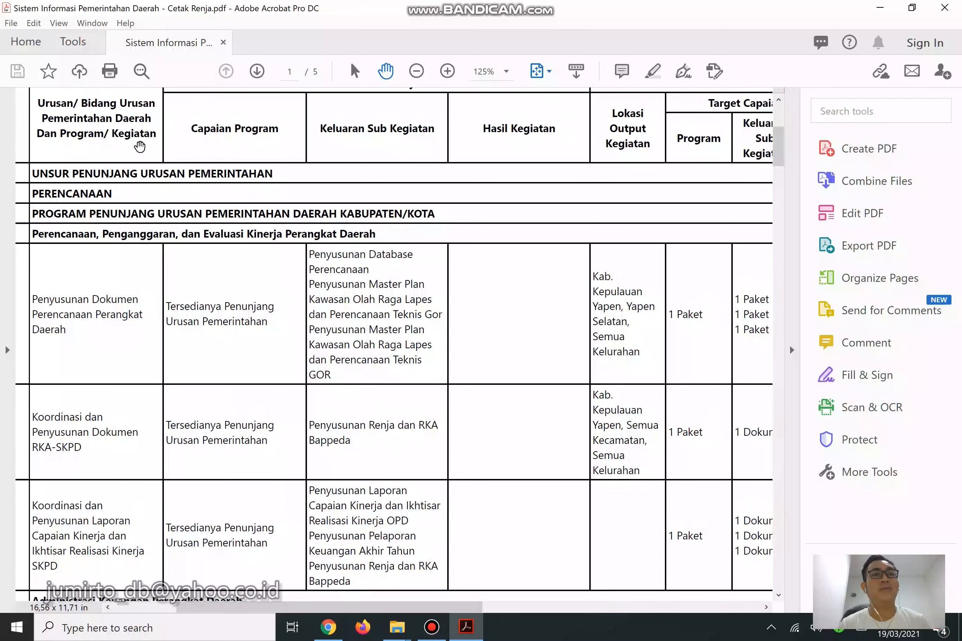
# Pan horizontally across the table's columns and scroll through its rows.
pyautogui.click(344, 605)
pyautogui.moveTo(333, 610); pyautogui.dragTo(300, 610)
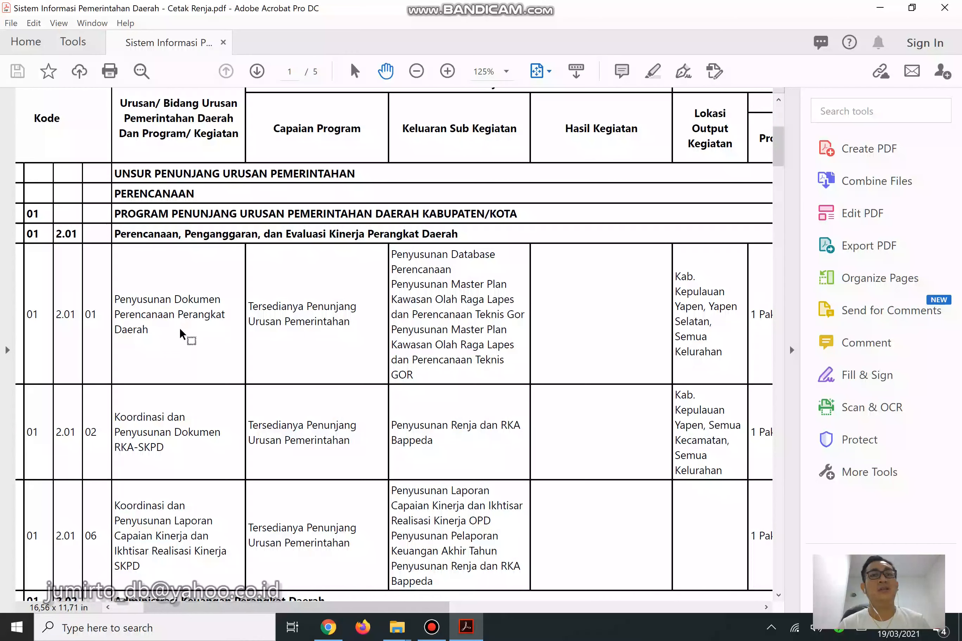
pyautogui.scroll(-1, 180, 329)
pyautogui.scroll(-1, 180, 329)
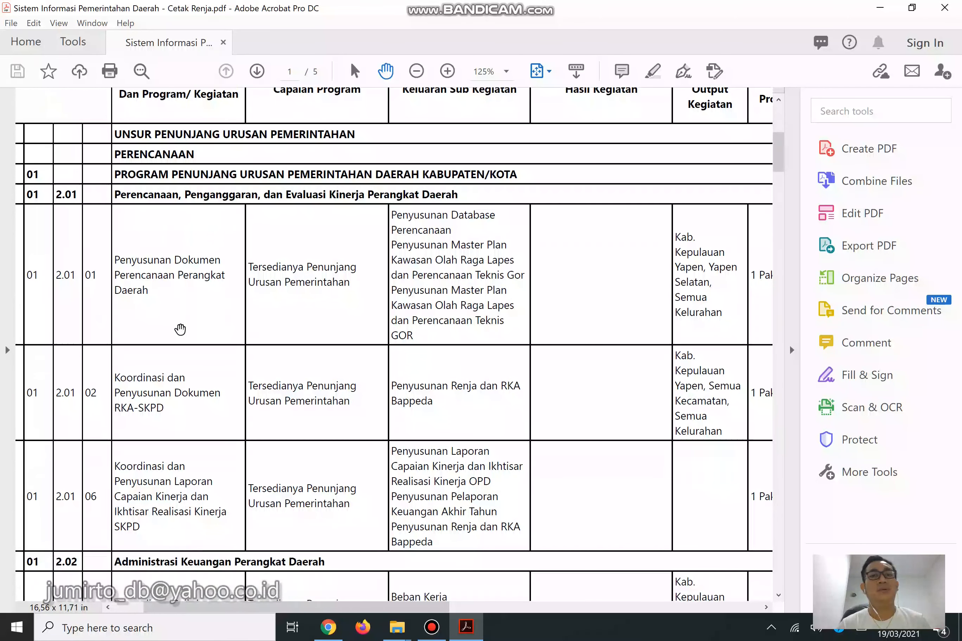
pyautogui.scroll(1, 284, 317)
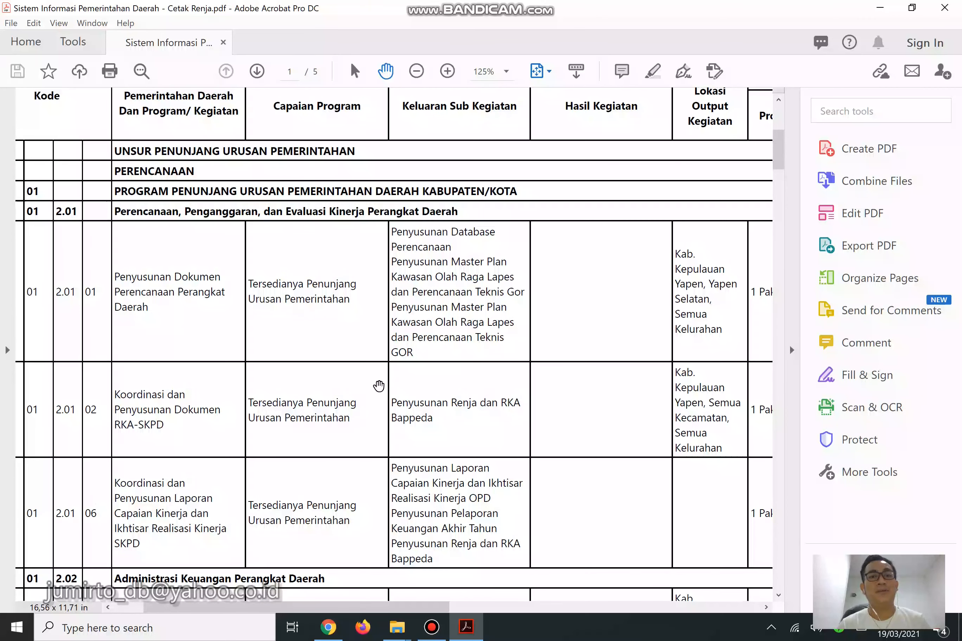
pyautogui.scroll(-4, 376, 400)
pyautogui.scroll(-1, 375, 400)
pyautogui.scroll(2, 353, 253)
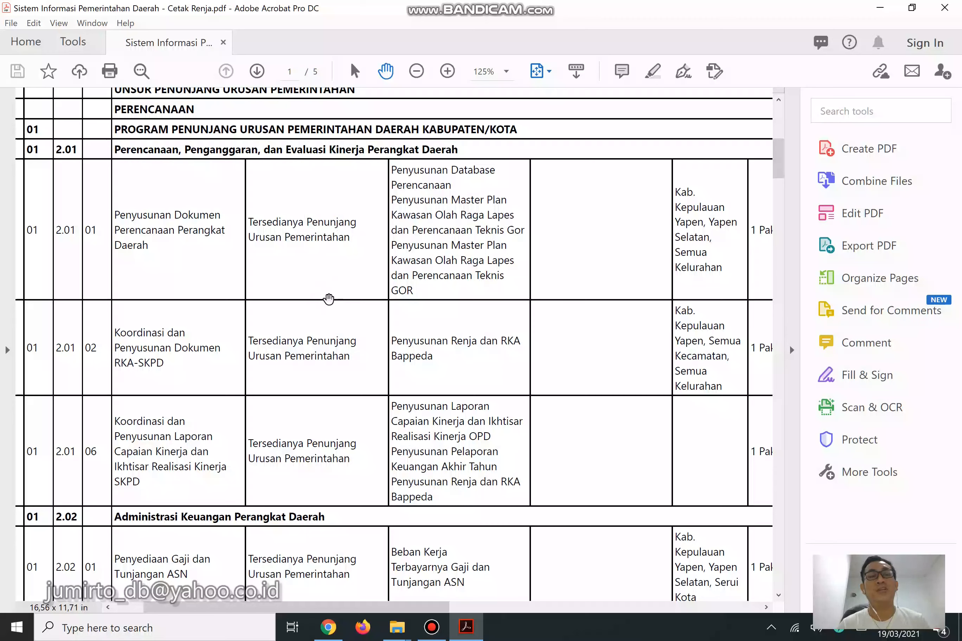
pyautogui.scroll(6, 432, 279)
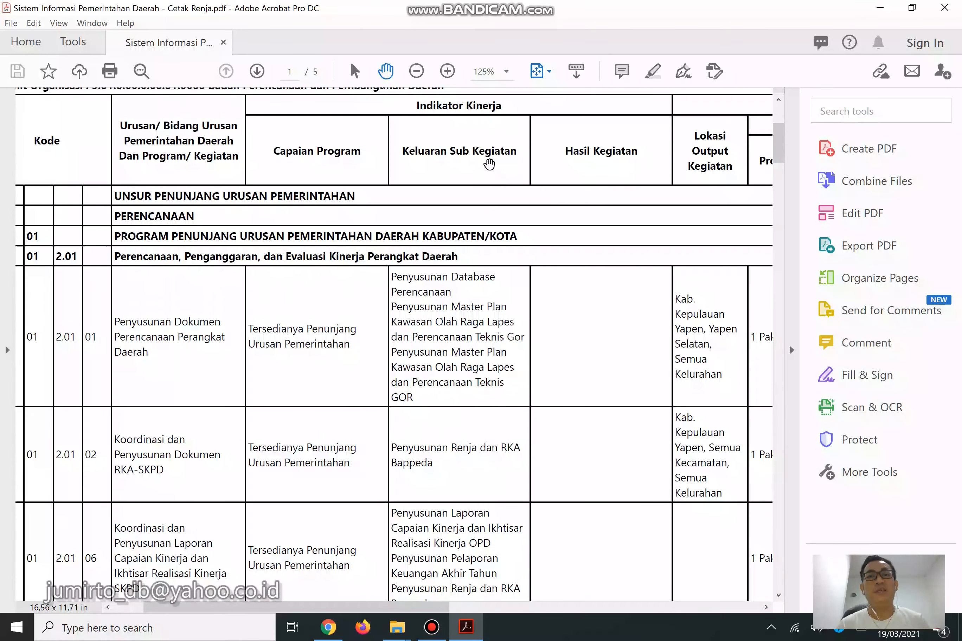
# Review the Keluaran Sub Kegiatan column and the 391,000,000 budget figure, then bring up Chrome.
pyautogui.moveTo(407, 152); pyautogui.dragTo(494, 154)
pyautogui.click(464, 339)
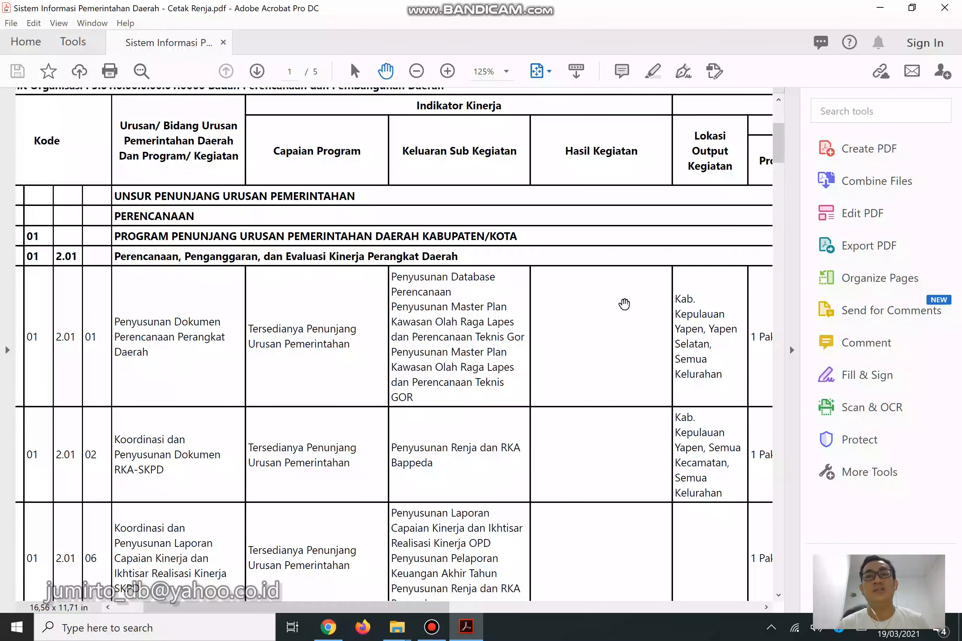
pyautogui.moveTo(404, 607); pyautogui.dragTo(639, 608)
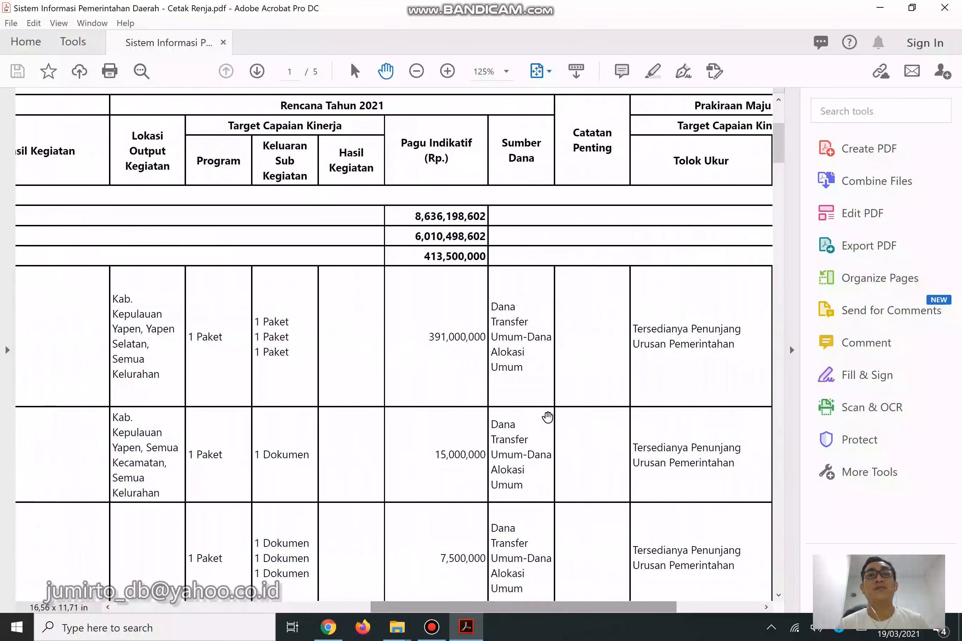
pyautogui.moveTo(434, 336); pyautogui.dragTo(469, 337)
pyautogui.click(521, 388)
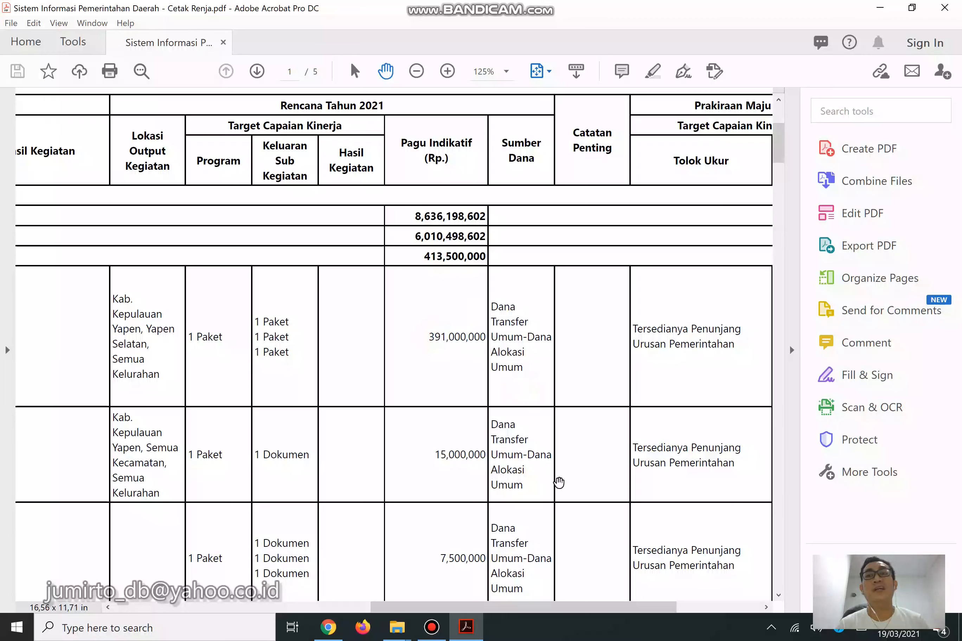
pyautogui.moveTo(561, 608); pyautogui.dragTo(357, 616)
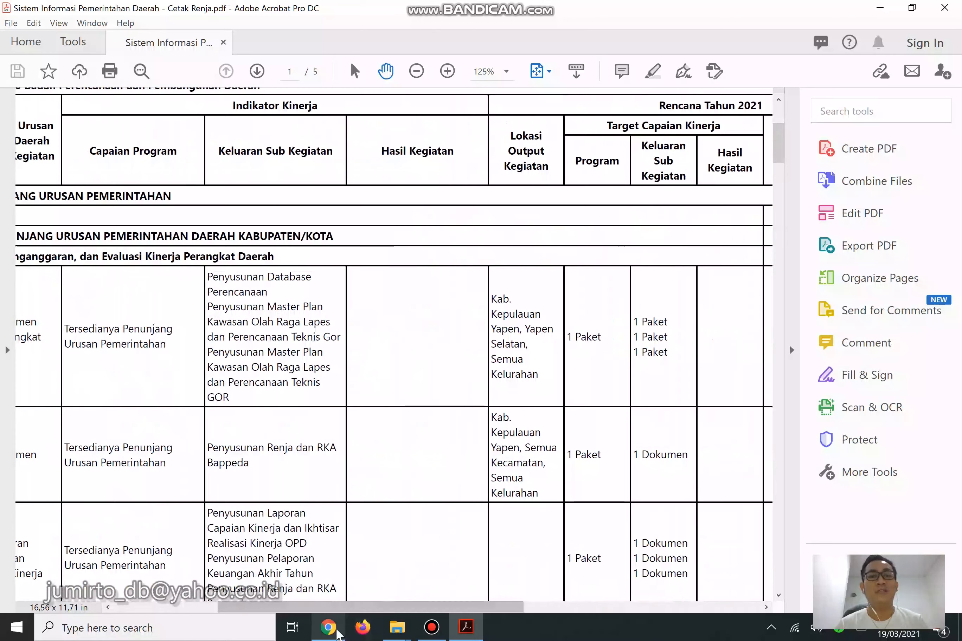
pyautogui.click(336, 630)
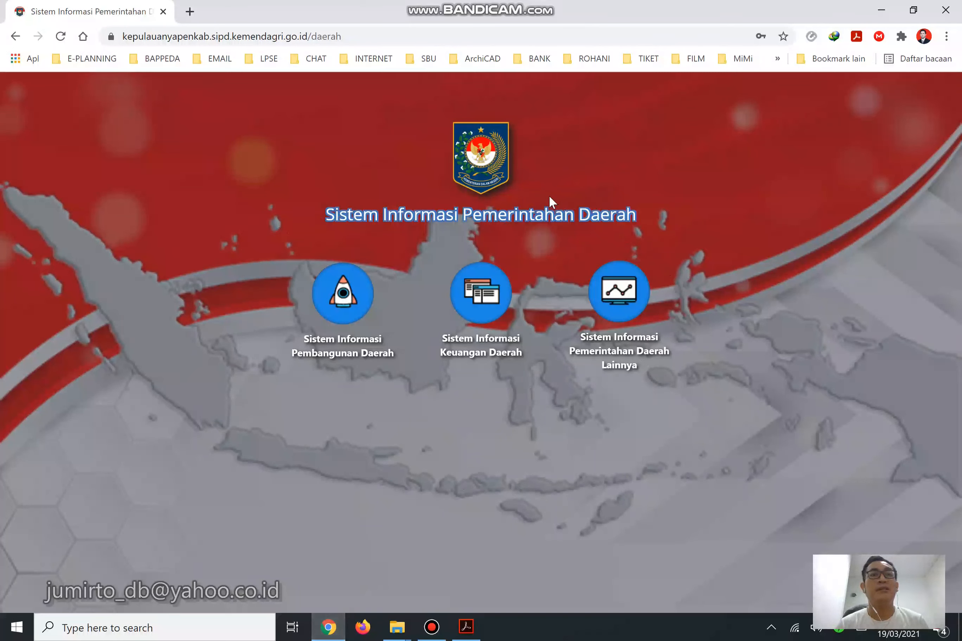
# Check the kepulauanyapenkab.sipd address, then enter the Sistem Informasi Pembangunan Daerah section.
pyautogui.moveTo(214, 36); pyautogui.dragTo(308, 51)
pyautogui.moveTo(155, 35); pyautogui.dragTo(337, 48)
pyautogui.click(738, 221)
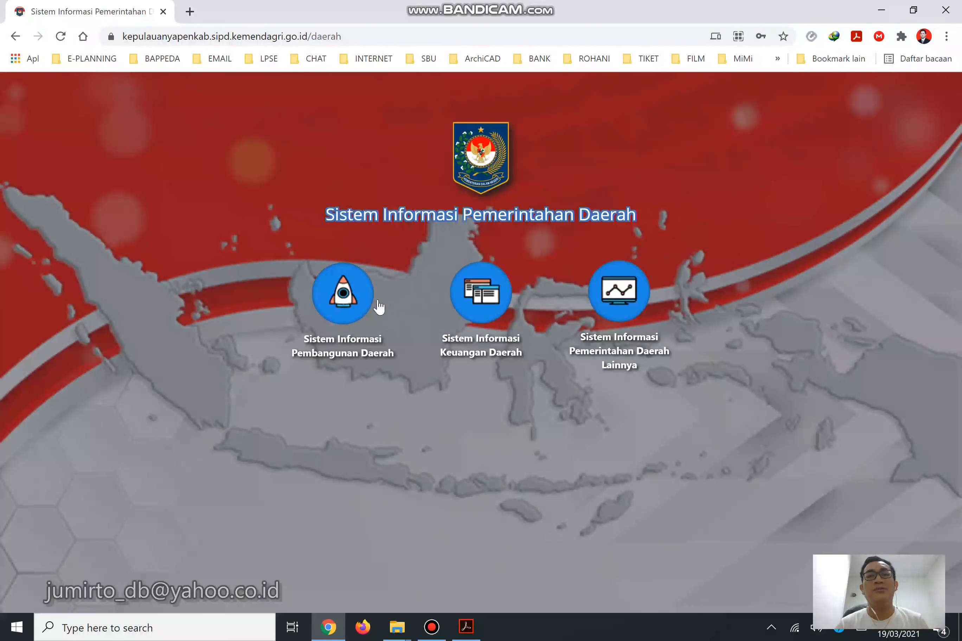
pyautogui.click(360, 311)
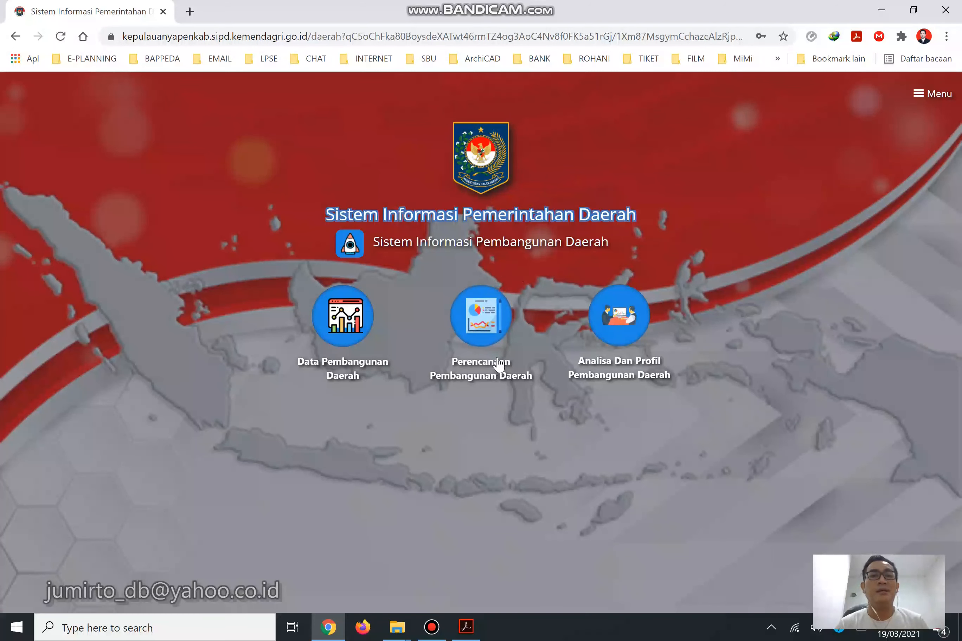
# Open Perencanaan Pembangunan Daerah and log in with Chrome's saved SIPD credential instead of the prefilled username.
pyautogui.click(498, 346)
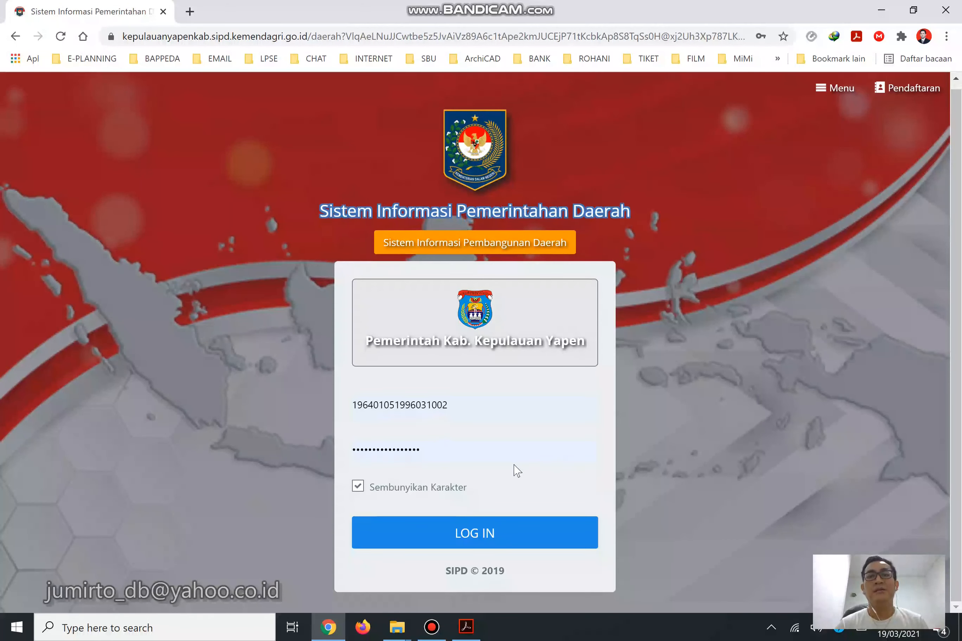
pyautogui.moveTo(499, 405); pyautogui.dragTo(241, 409)
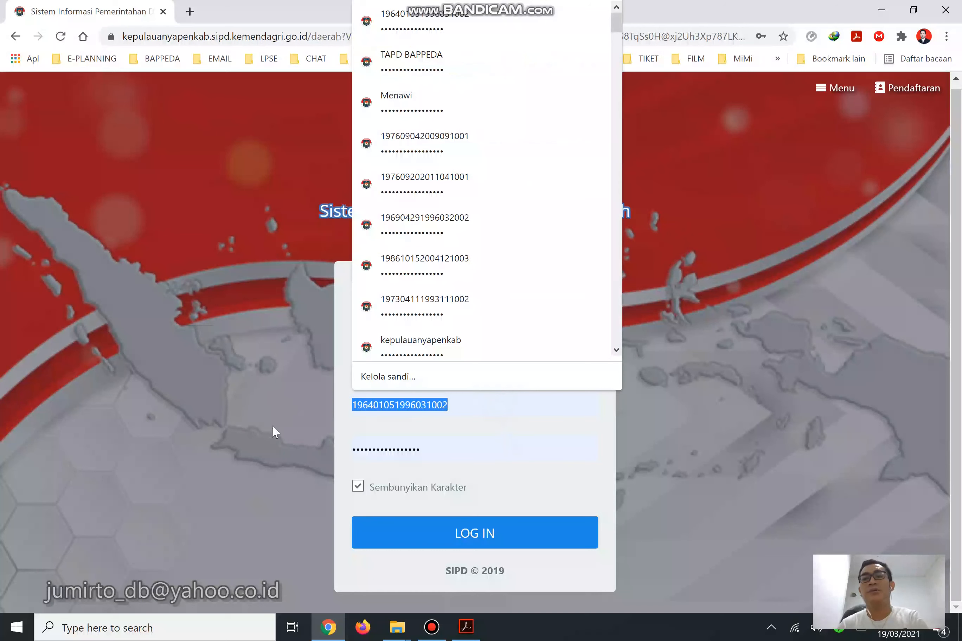
pyautogui.press('BackSpace')
pyautogui.click(790, 453)
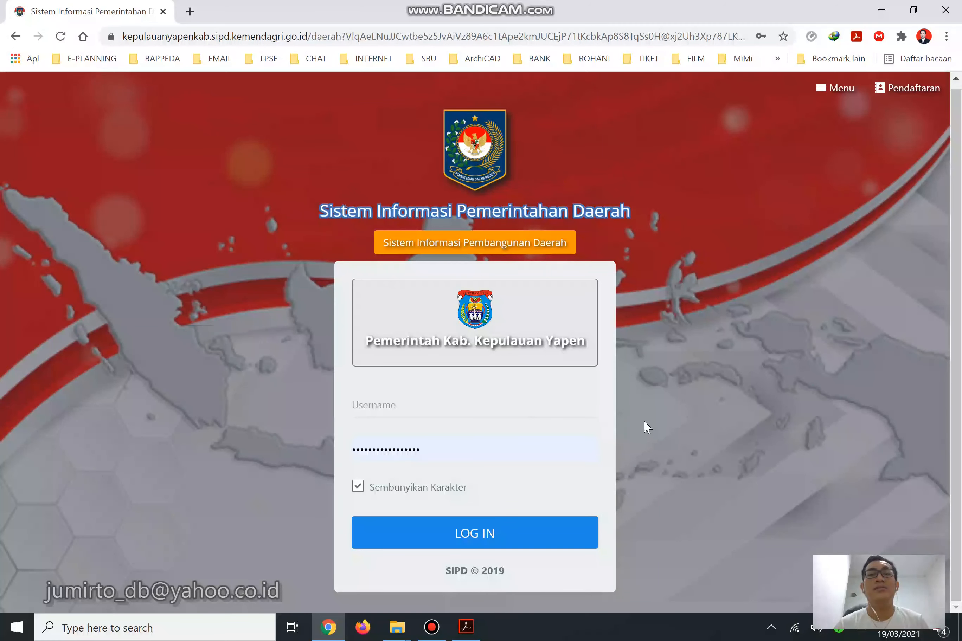
pyautogui.click(553, 400)
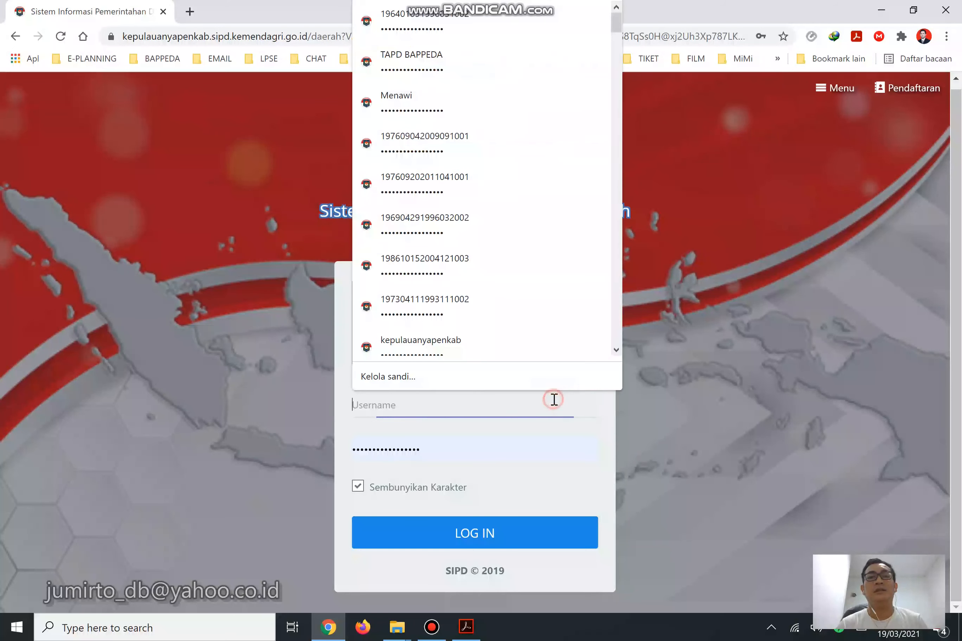
pyautogui.click(426, 27)
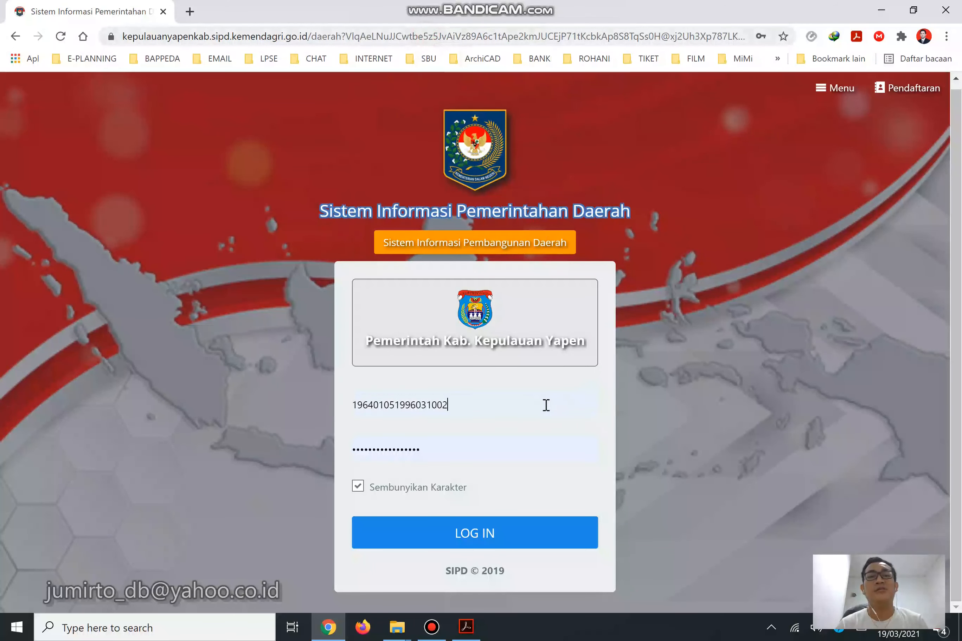
pyautogui.click(563, 534)
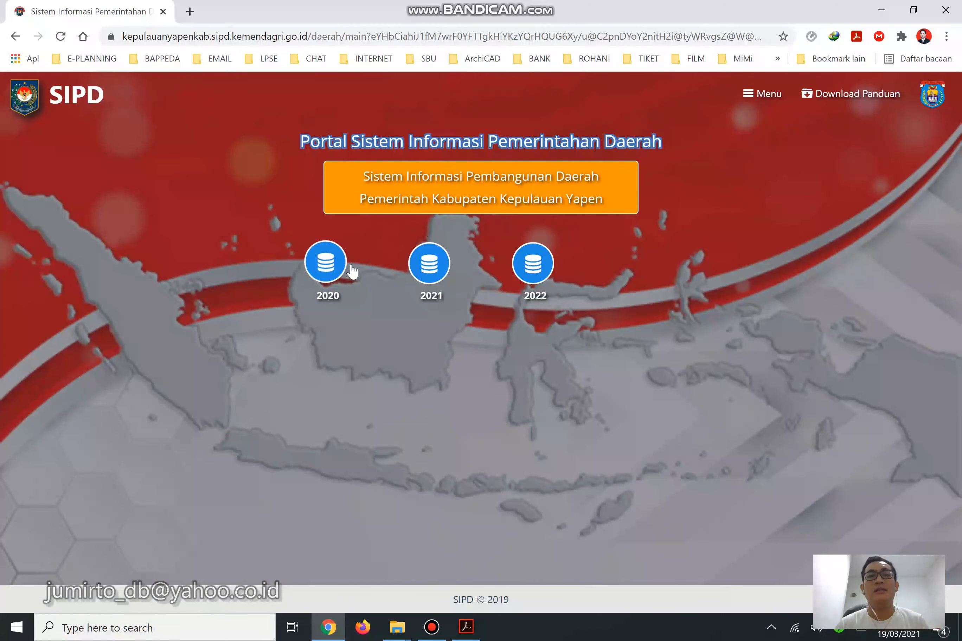
# Choose planning year 2022 and open the RKPD dashboard to view its schedule stages.
pyautogui.click(549, 269)
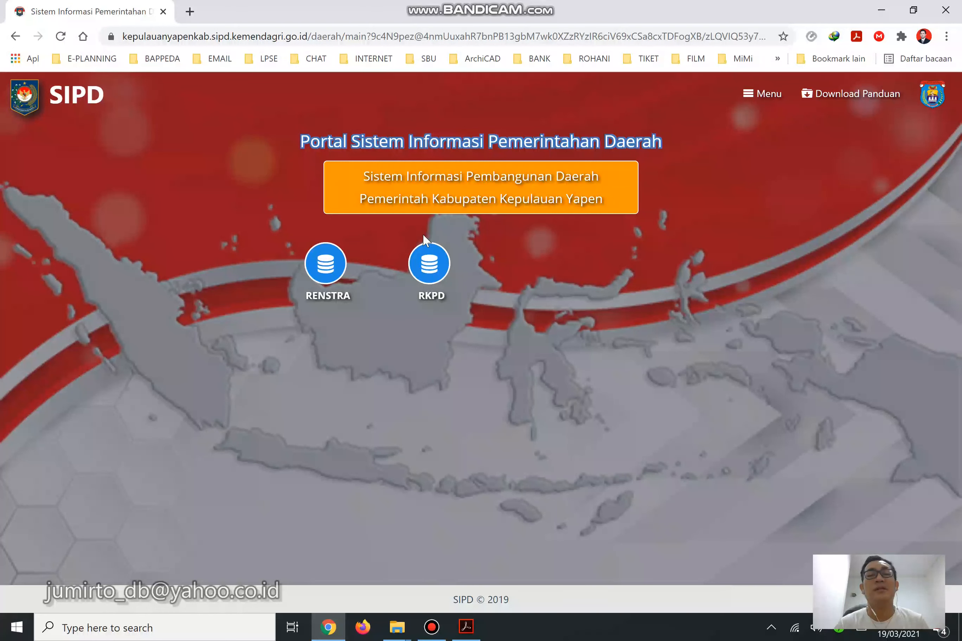
pyautogui.click(434, 259)
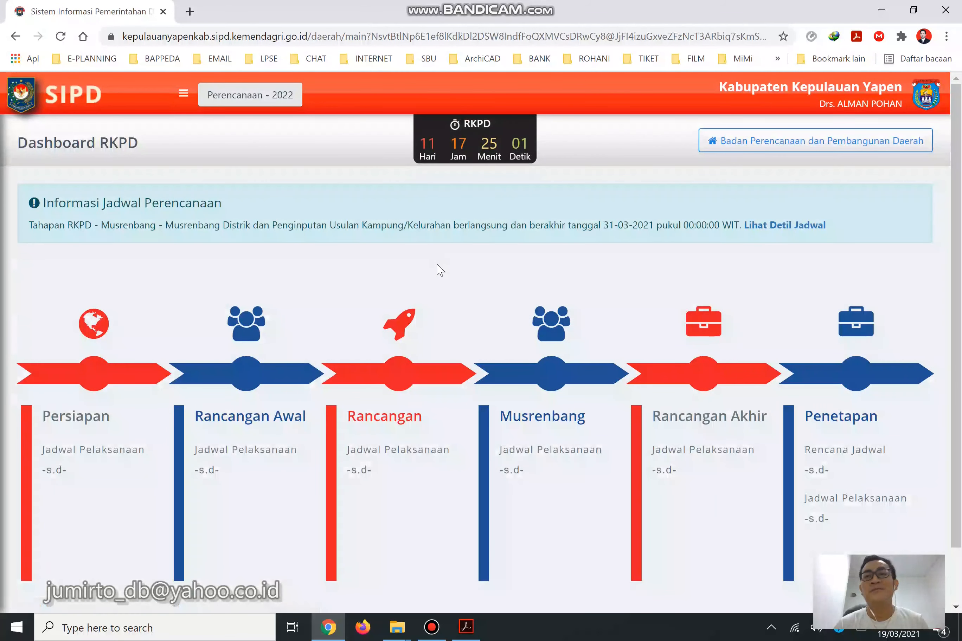
pyautogui.scroll(-2, 372, 254)
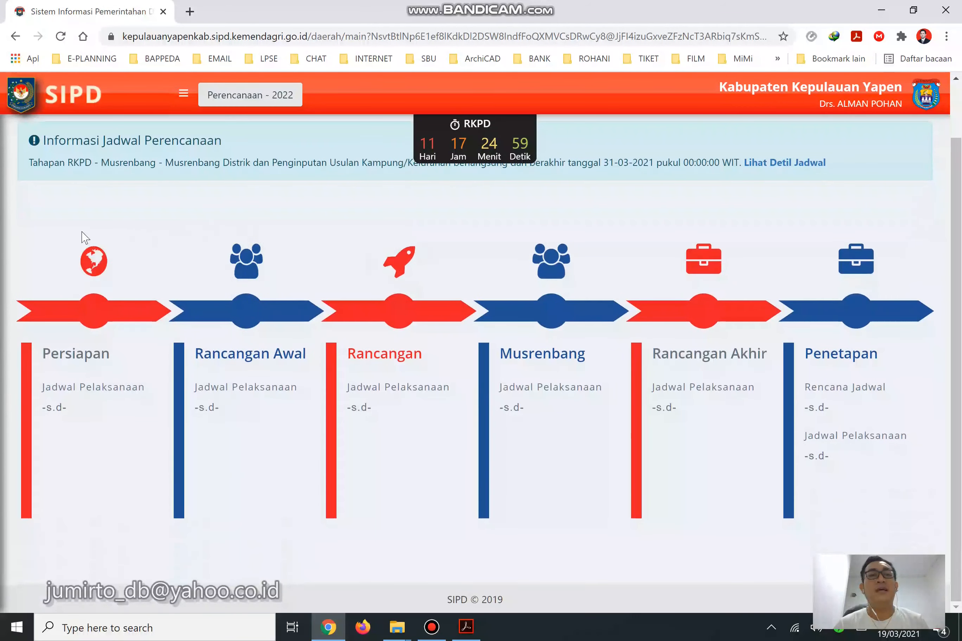
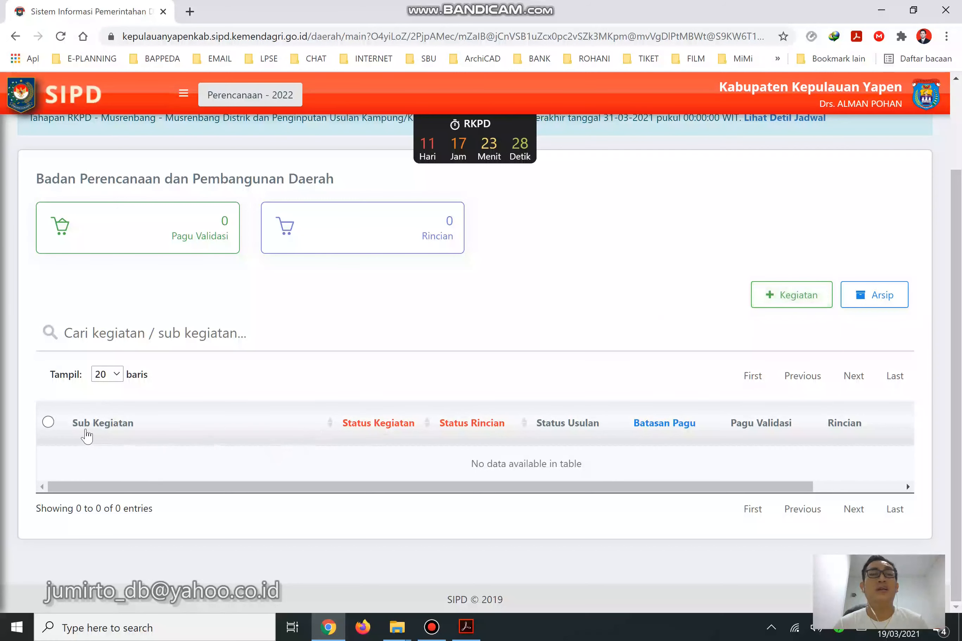
# Sort the still-empty Sub Kegiatan column of the Bappeda RKPD list.
pyautogui.click(142, 442)
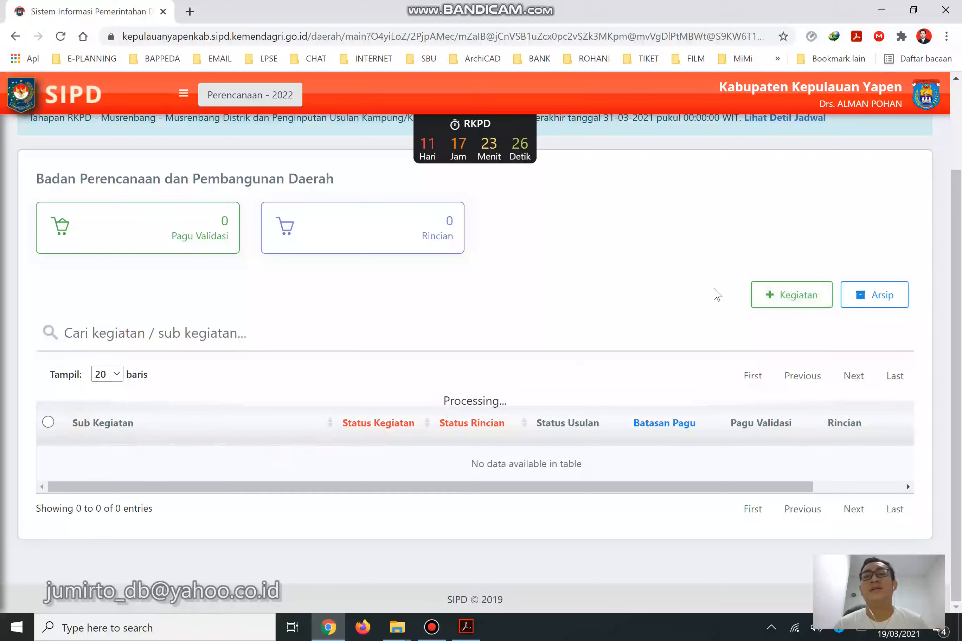
# Start a new Kegiatan entry with Sub Unit Badan Perencanaan dan Pembangunan Daerah.
pyautogui.click(803, 301)
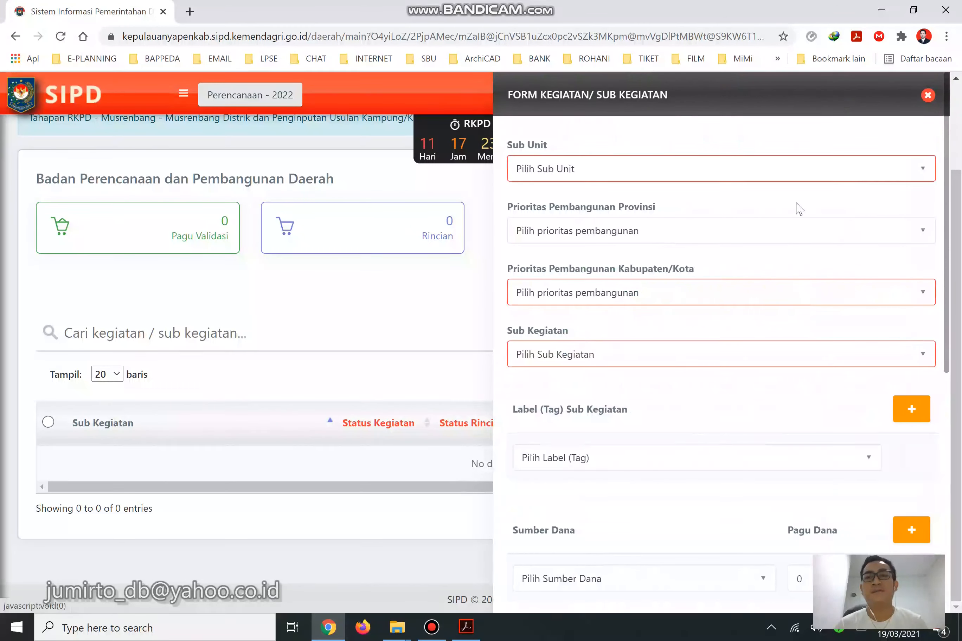
pyautogui.click(801, 181)
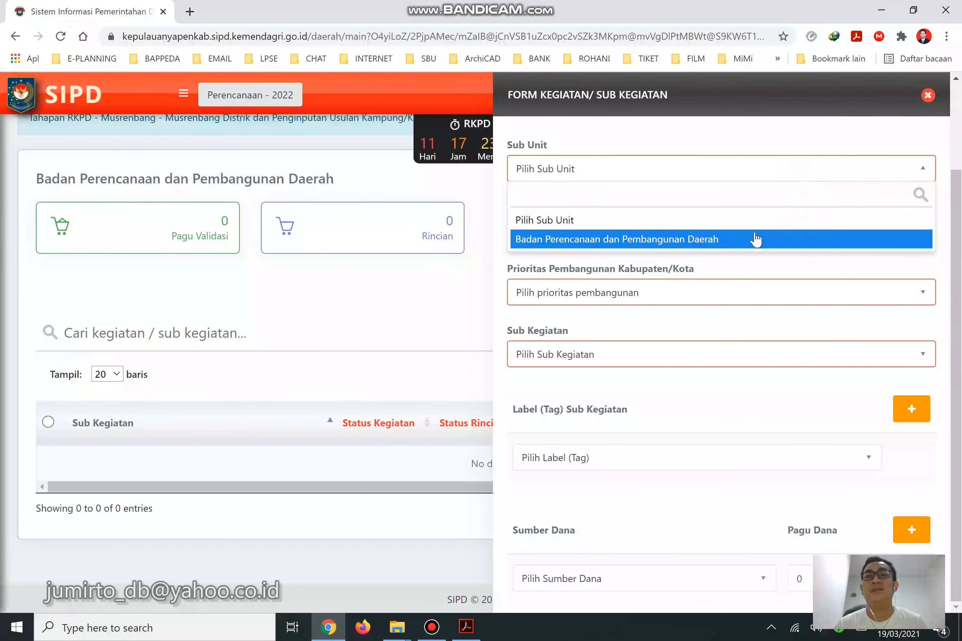
pyautogui.click(740, 240)
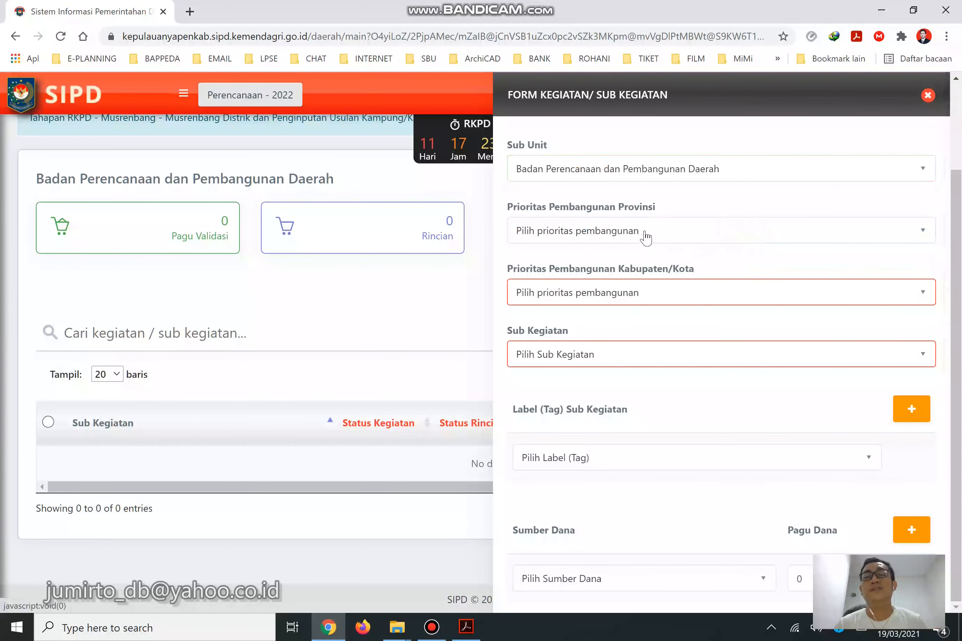
pyautogui.click(466, 627)
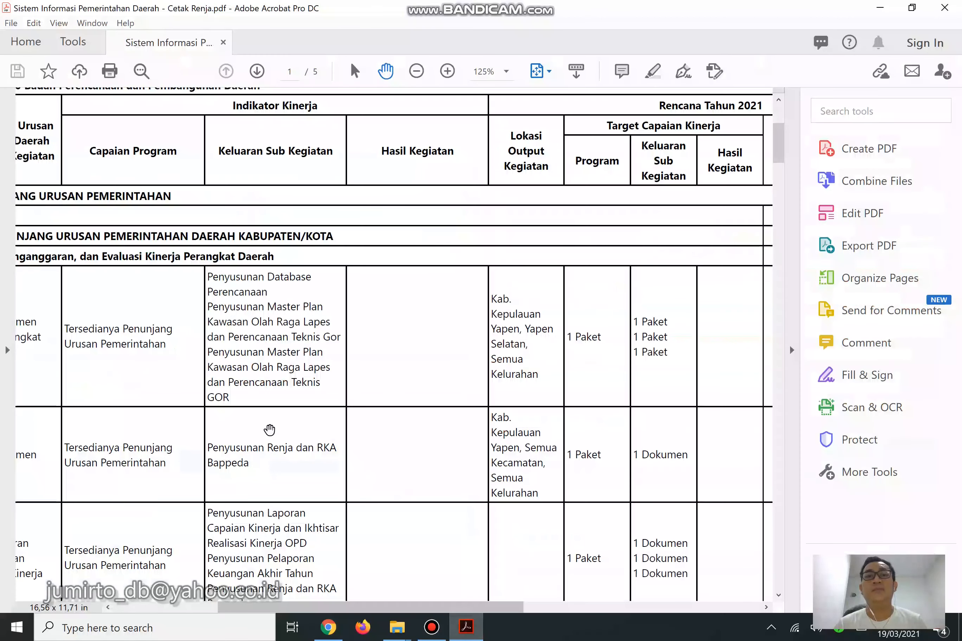
# Mark the Perencanaan, Penganggaran, dan Evaluasi Kinerja Perangkat Daerah row in the Renja PDF.
pyautogui.moveTo(439, 608); pyautogui.dragTo(313, 577)
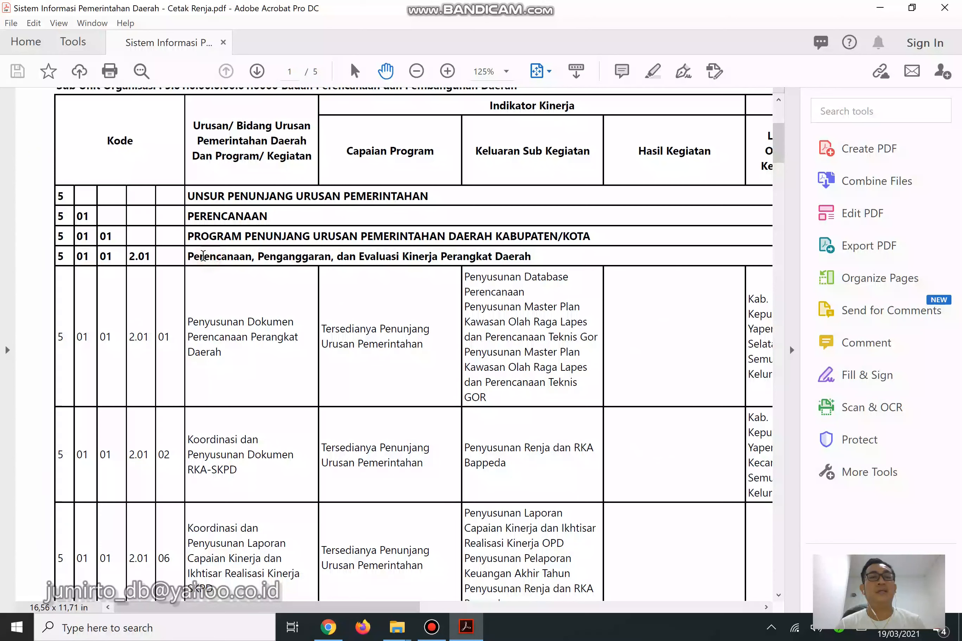
pyautogui.moveTo(189, 256); pyautogui.dragTo(528, 257)
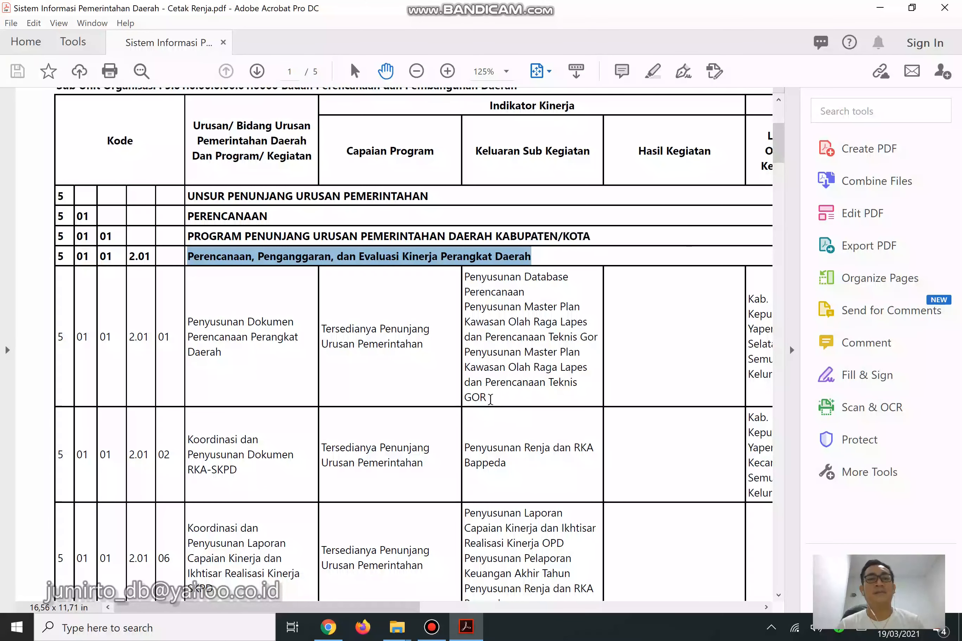
# Set Prioritas Pembangunan Provinsi to 3. Pemantapan Tata Kelola Pemerintahan.
pyautogui.click(339, 627)
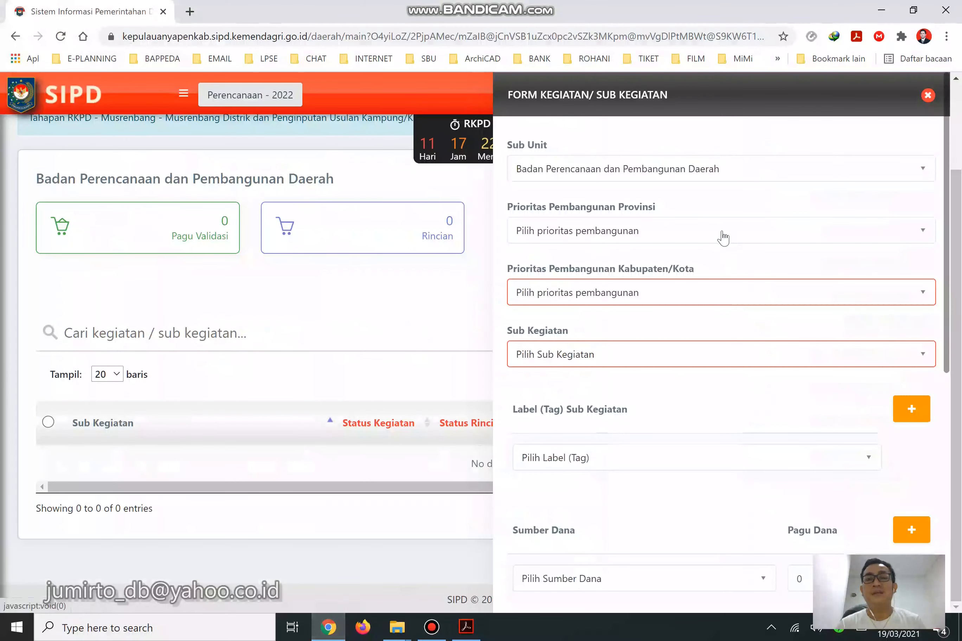
pyautogui.click(646, 241)
pyautogui.click(647, 241)
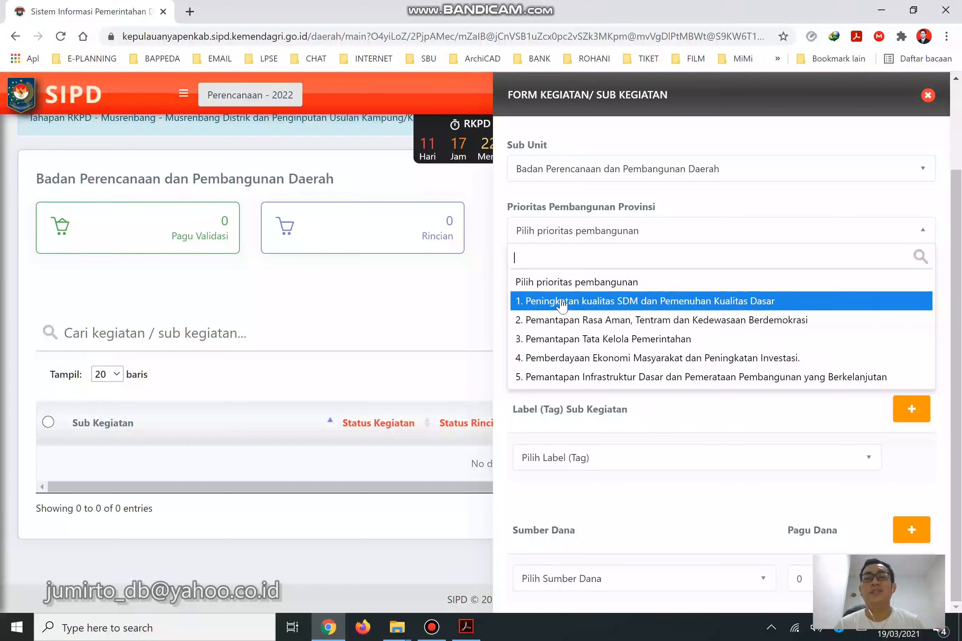
pyautogui.click(542, 340)
pyautogui.scroll(-8, 612, 333)
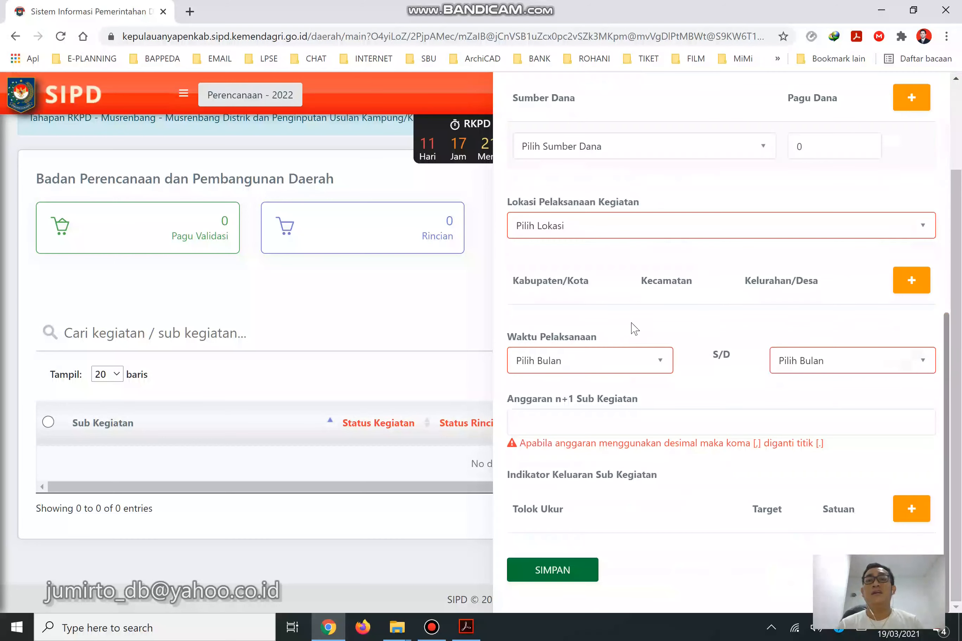
pyautogui.scroll(5, 689, 294)
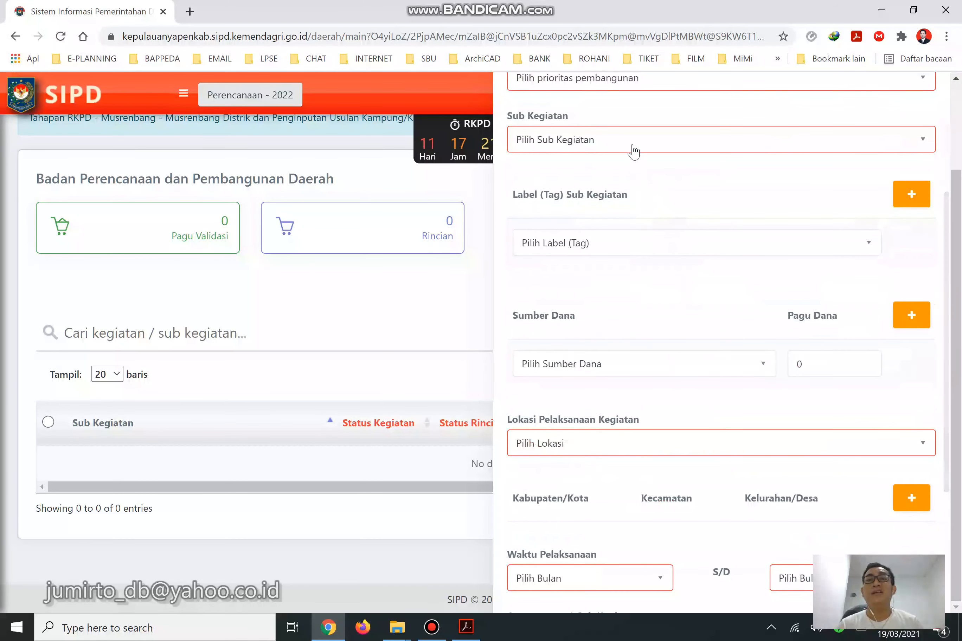
# Filter the Sub Kegiatan options by 'perencanaa' and compare against the Renja PDF.
pyautogui.click(633, 144)
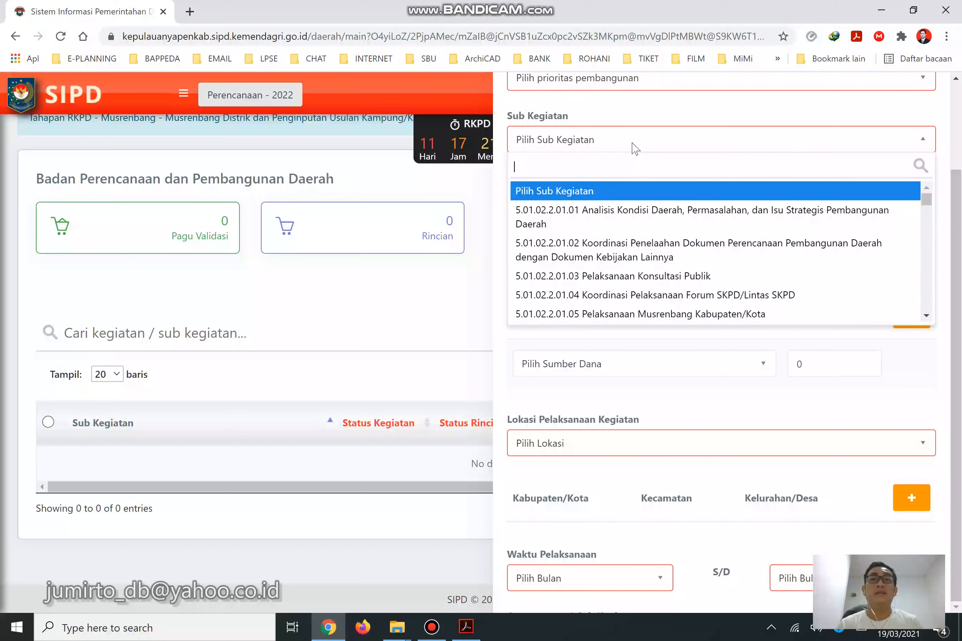
pyautogui.write('peren')
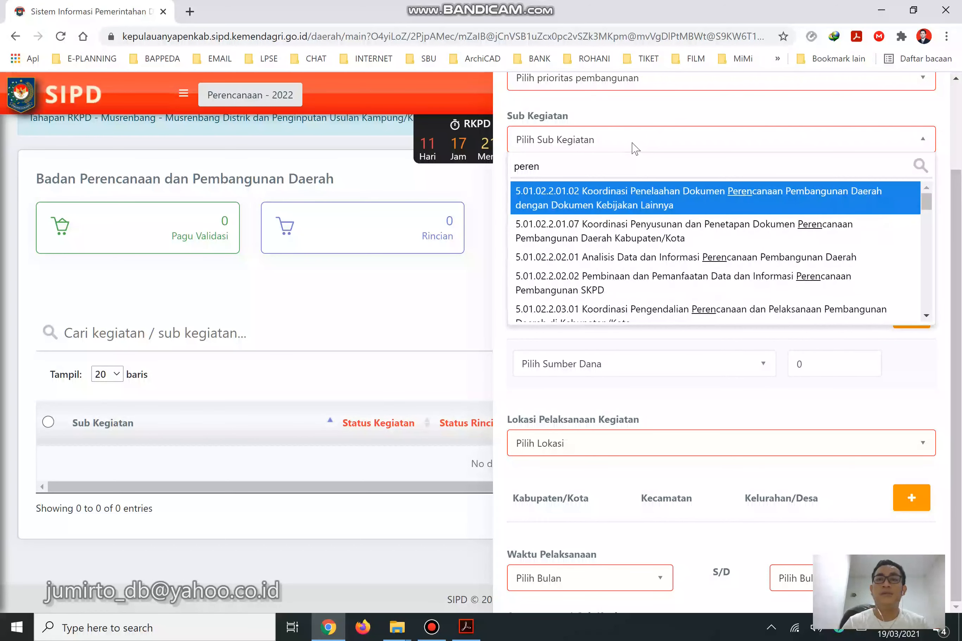
pyautogui.write('canaa')
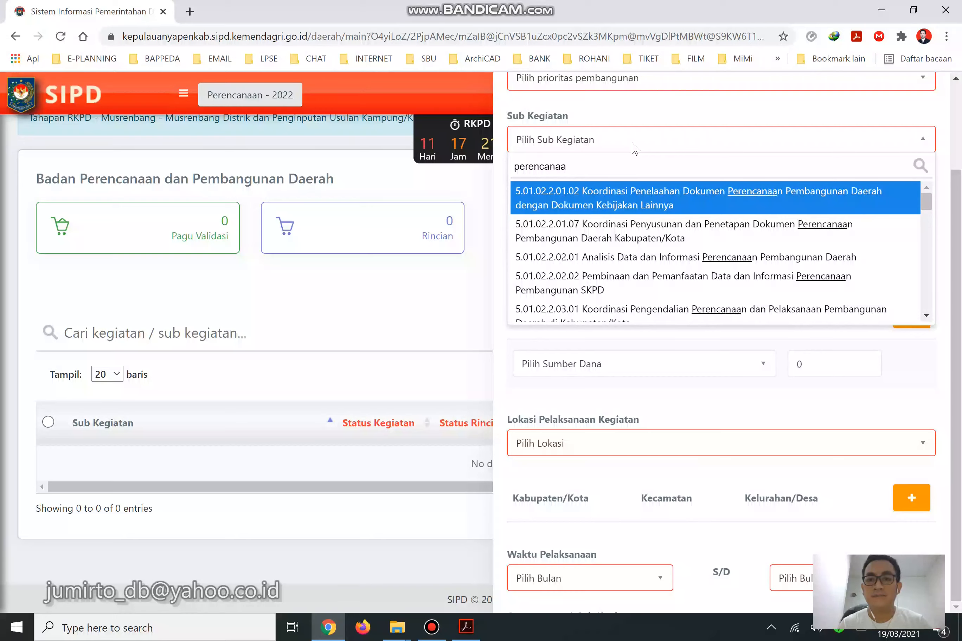
pyautogui.scroll(-4, 629, 248)
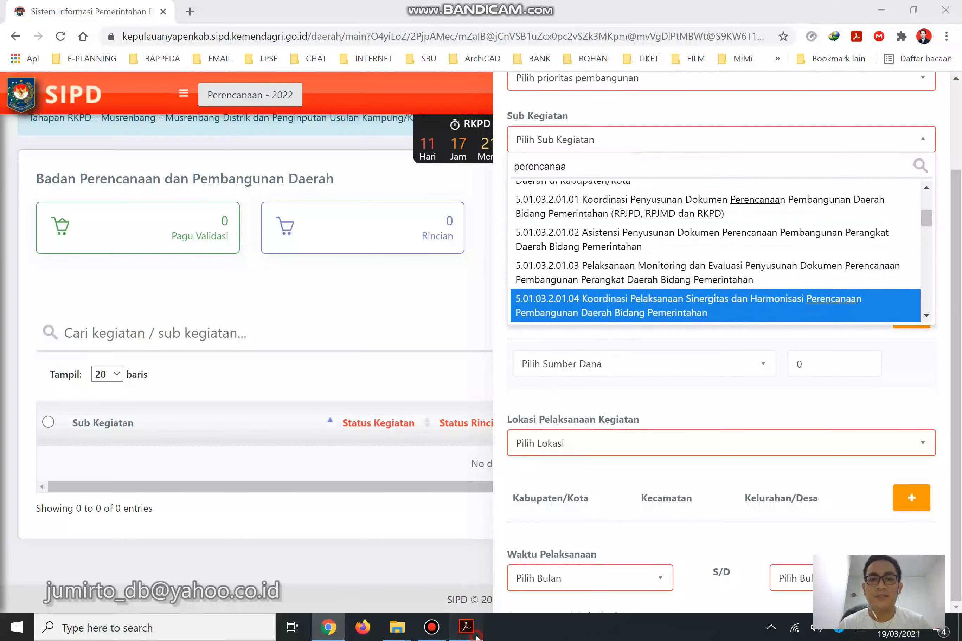
pyautogui.click(466, 627)
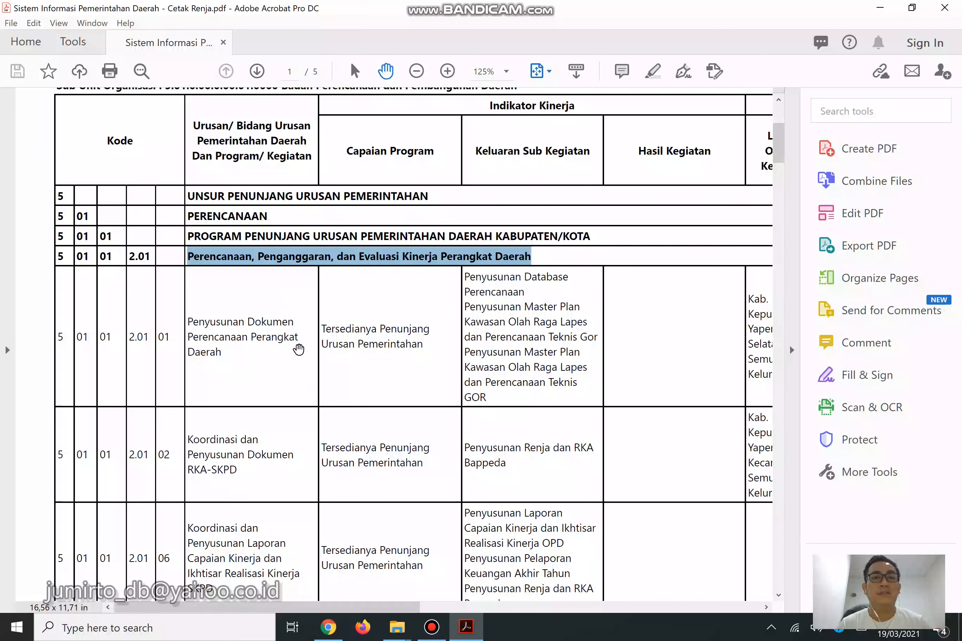
# Locate and select Koordinasi dan Penyusunan Dokumen RKA-SKPD in the Renja PDF.
pyautogui.click(215, 325)
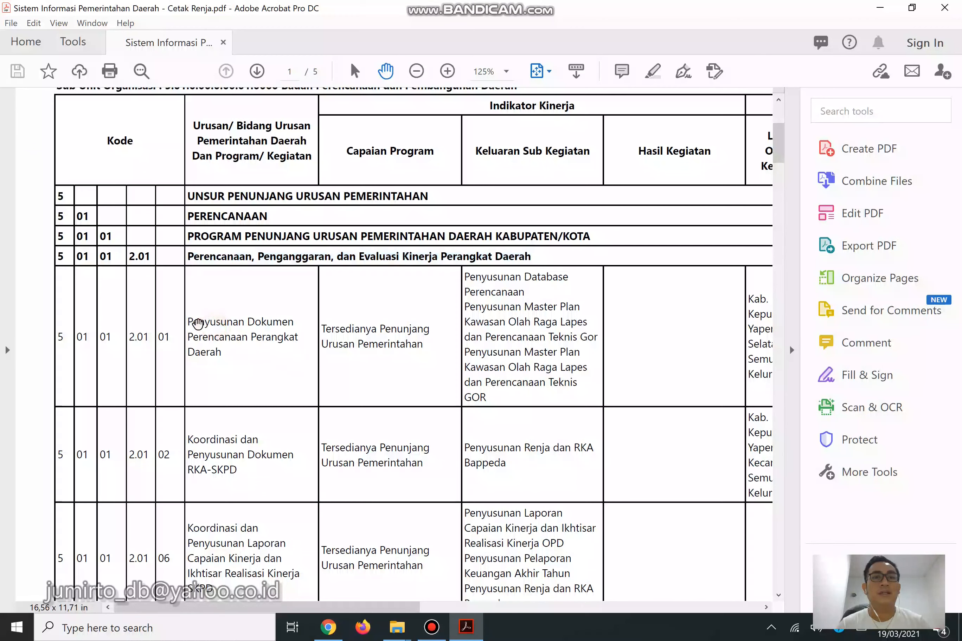
pyautogui.click(191, 323)
pyautogui.moveTo(194, 325); pyautogui.dragTo(220, 356)
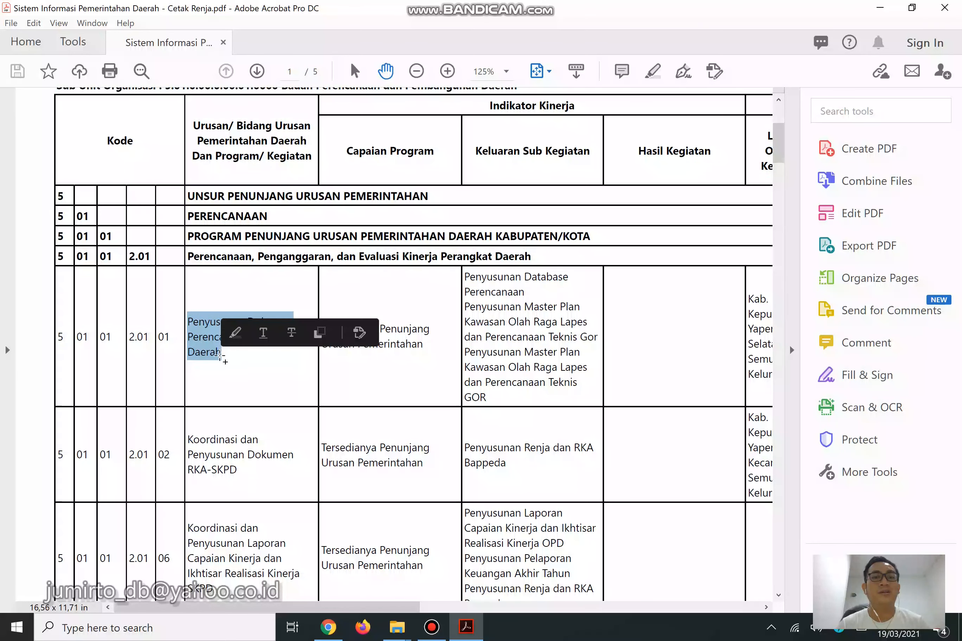
pyautogui.click(229, 379)
pyautogui.scroll(-3, 234, 382)
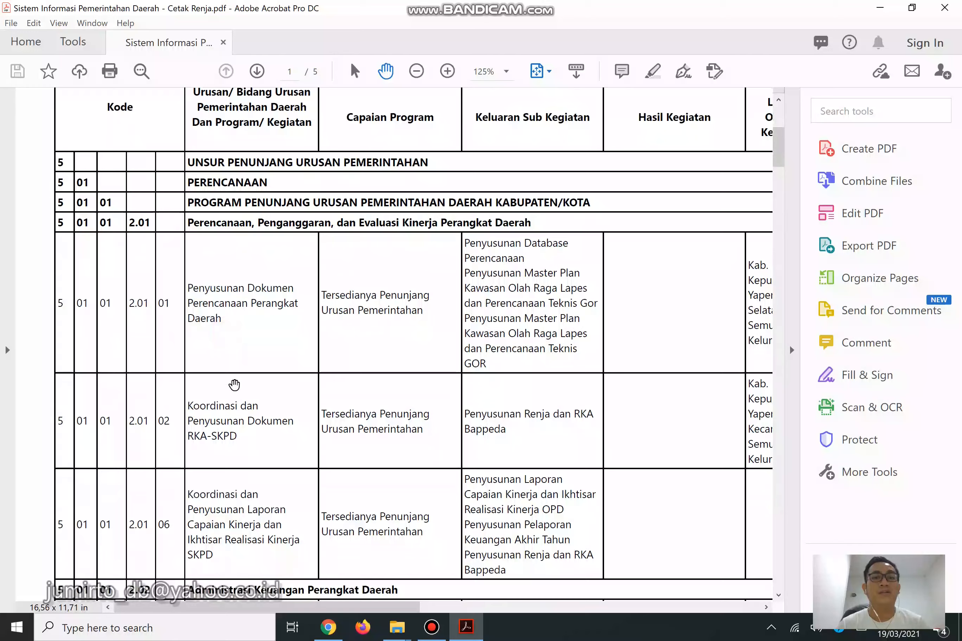
pyautogui.scroll(-1, 236, 386)
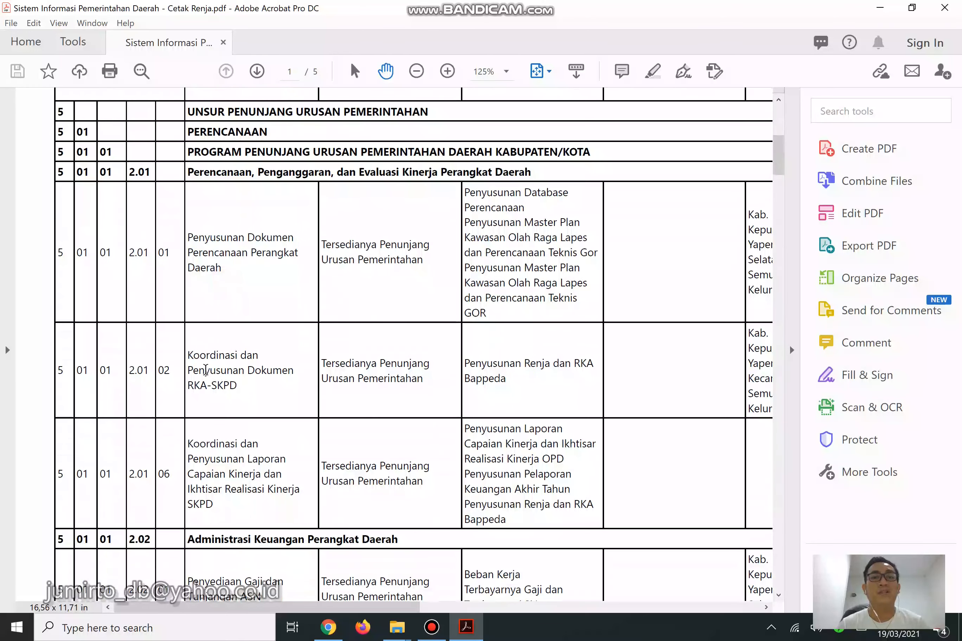
pyautogui.click(194, 354)
pyautogui.moveTo(190, 354); pyautogui.dragTo(238, 389)
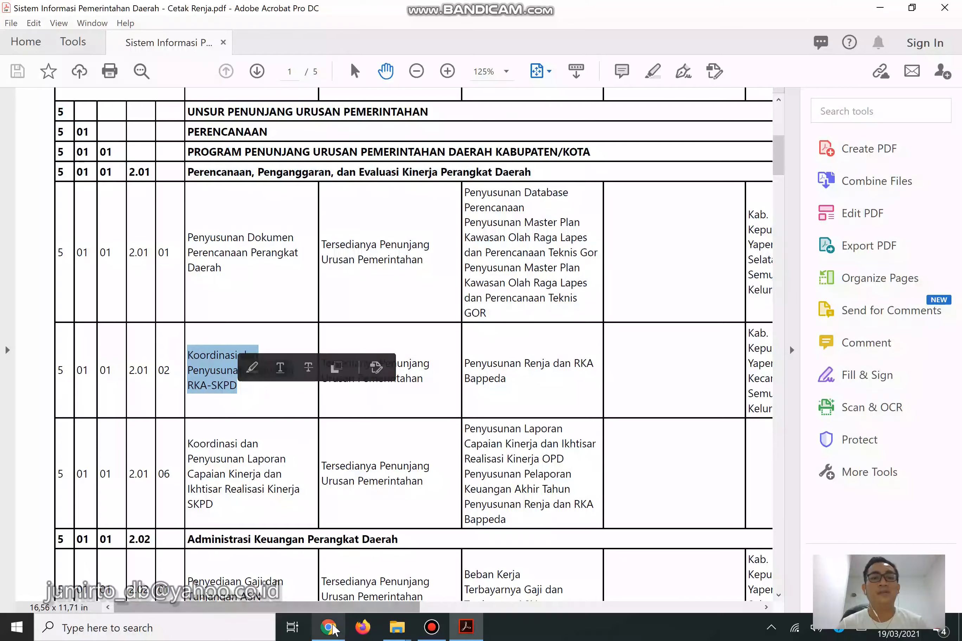
pyautogui.click(328, 628)
# Search 'rka' and choose X.XX.01.2.01.02 Koordinasi dan Penyusunan Dokumen RKA-SKPD as sub kegiatan.
pyautogui.write('rencanaar')
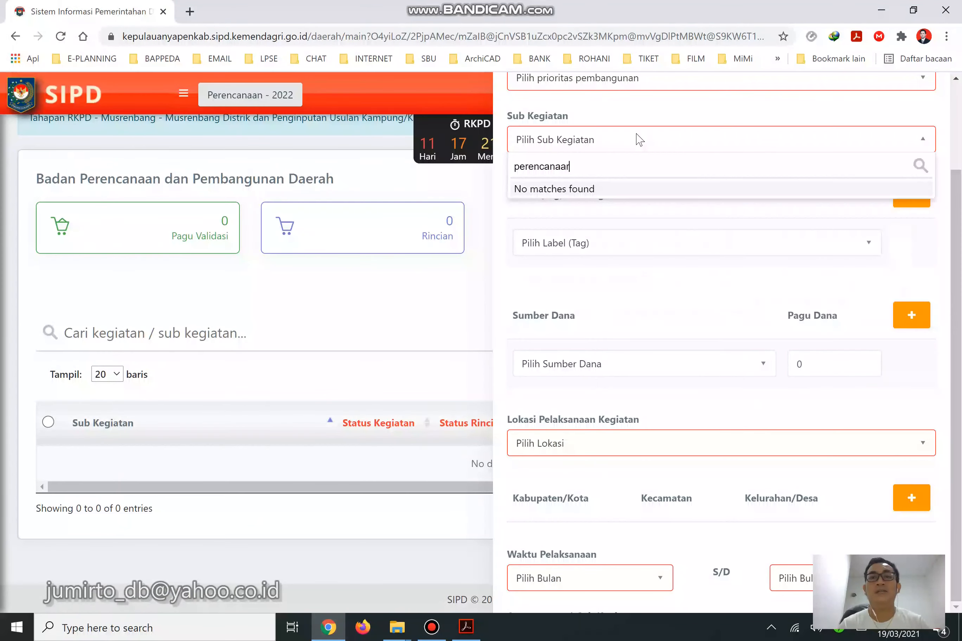
pyautogui.hotkey('ctrl', 'a')
pyautogui.write('rka')
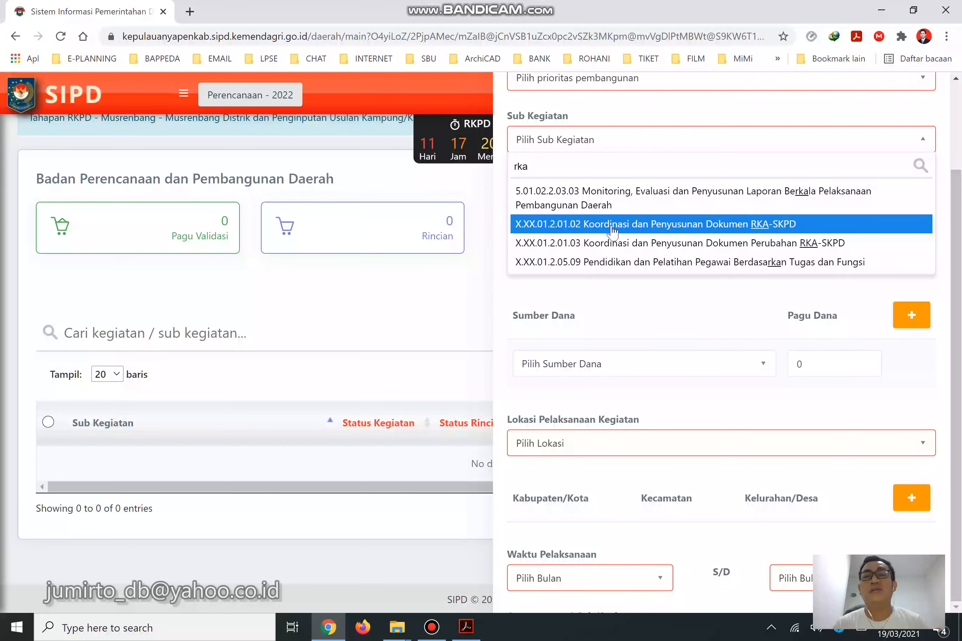
pyautogui.click(794, 231)
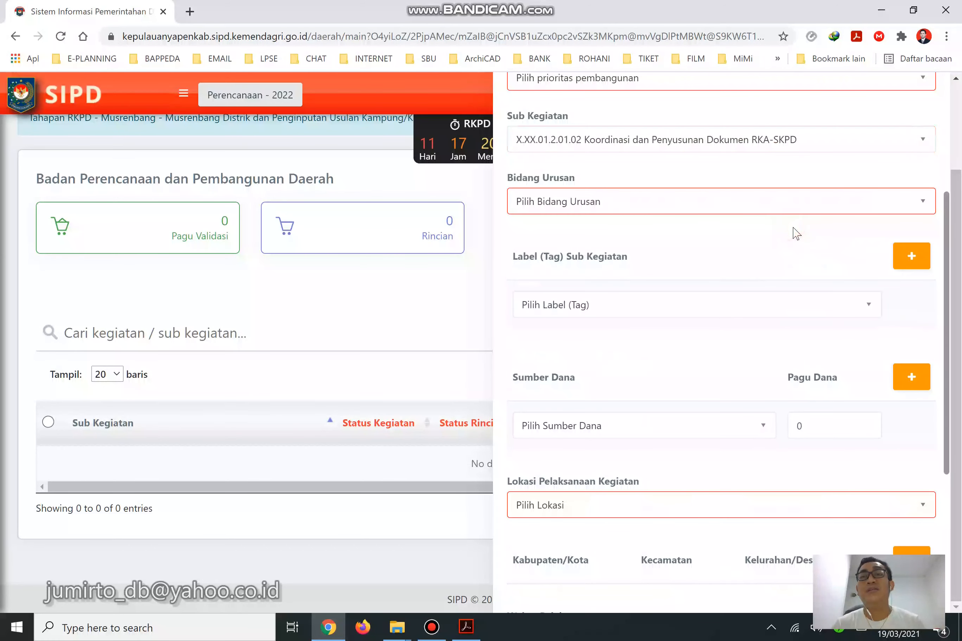
# Set Bidang Urusan to 5.01 PERENCANAAN.
pyautogui.click(786, 205)
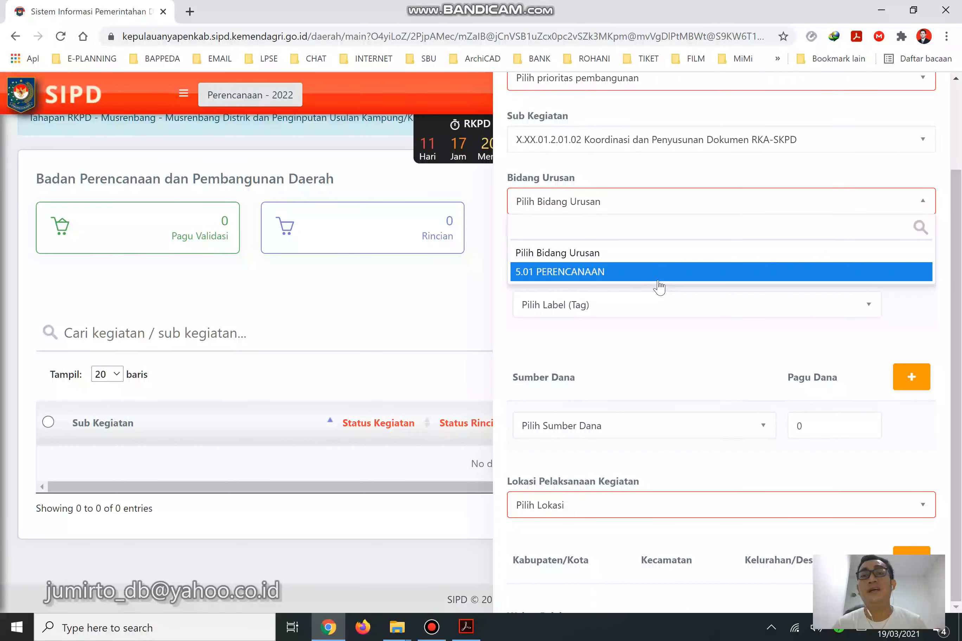
pyautogui.click(603, 279)
pyautogui.scroll(-5, 770, 269)
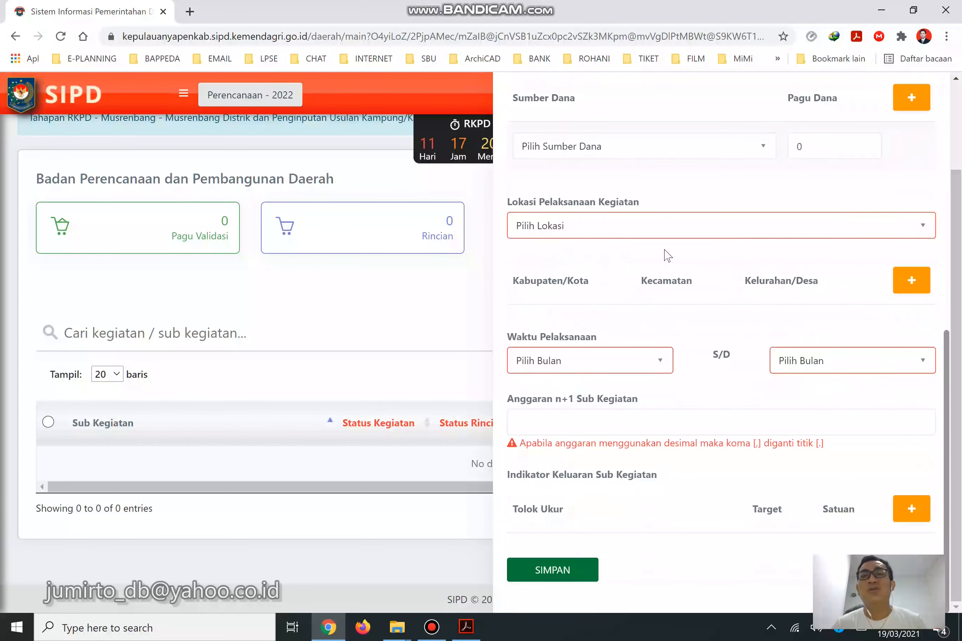
pyautogui.scroll(4, 625, 233)
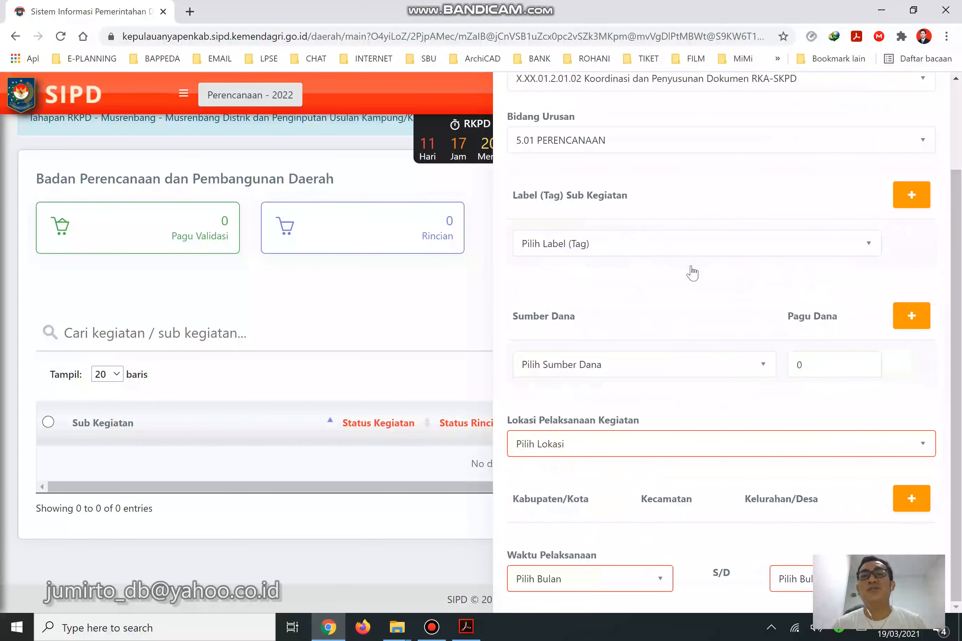
pyautogui.scroll(-5, 657, 276)
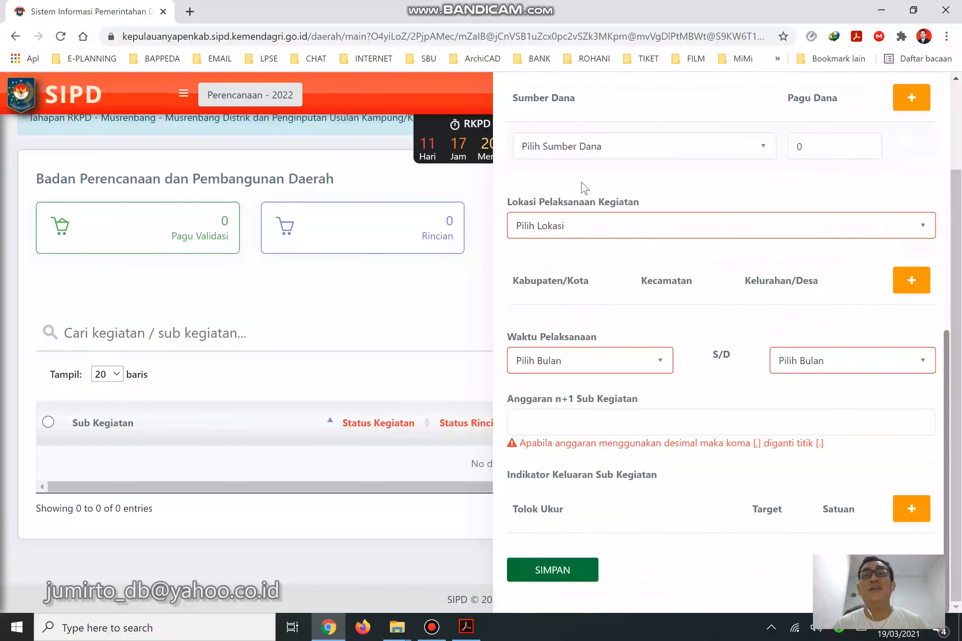
pyautogui.click(466, 627)
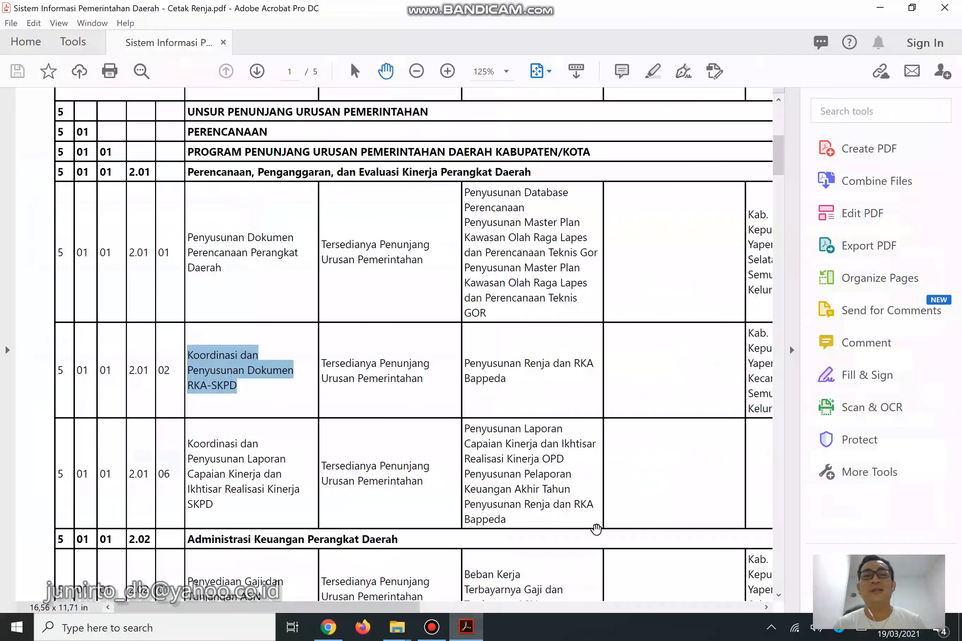
# Check the 15,000,000 budget and Dana Alokasi Umum source in the Renja budget table.
pyautogui.moveTo(350, 604); pyautogui.dragTo(613, 593)
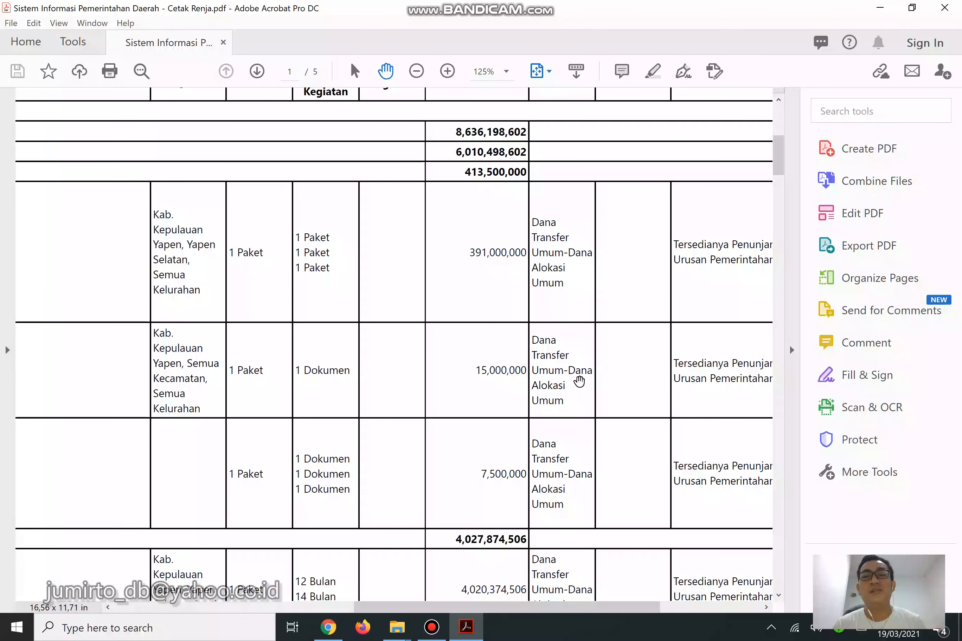
pyautogui.moveTo(572, 370); pyautogui.dragTo(579, 409)
pyautogui.click(572, 408)
pyautogui.click(328, 627)
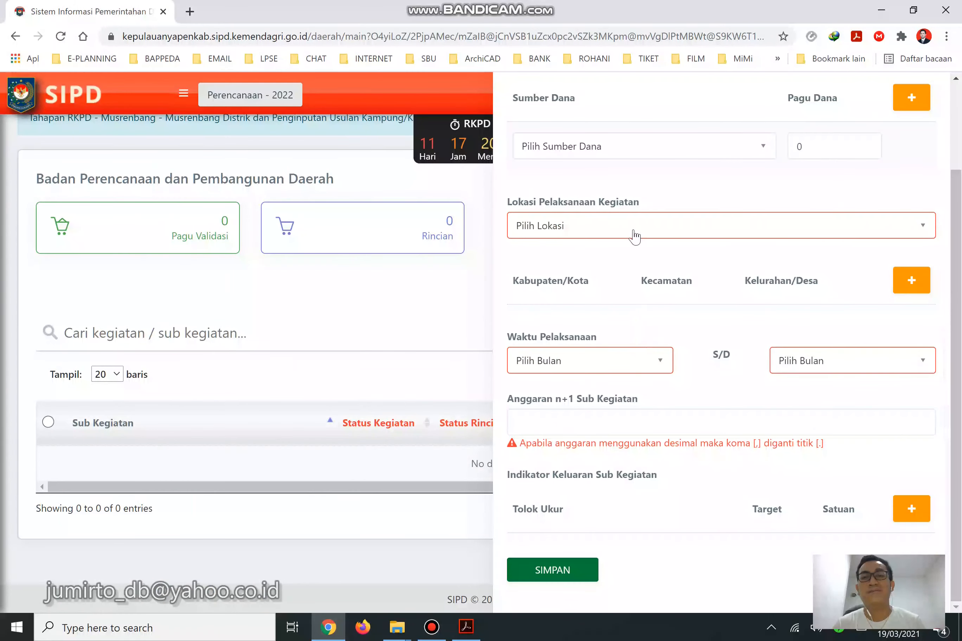
# Search 'dana alok' and pick [DANA UMUM] - Dana Transfer Umum-Dana Alokasi Umum as Sumber Dana.
pyautogui.click(633, 154)
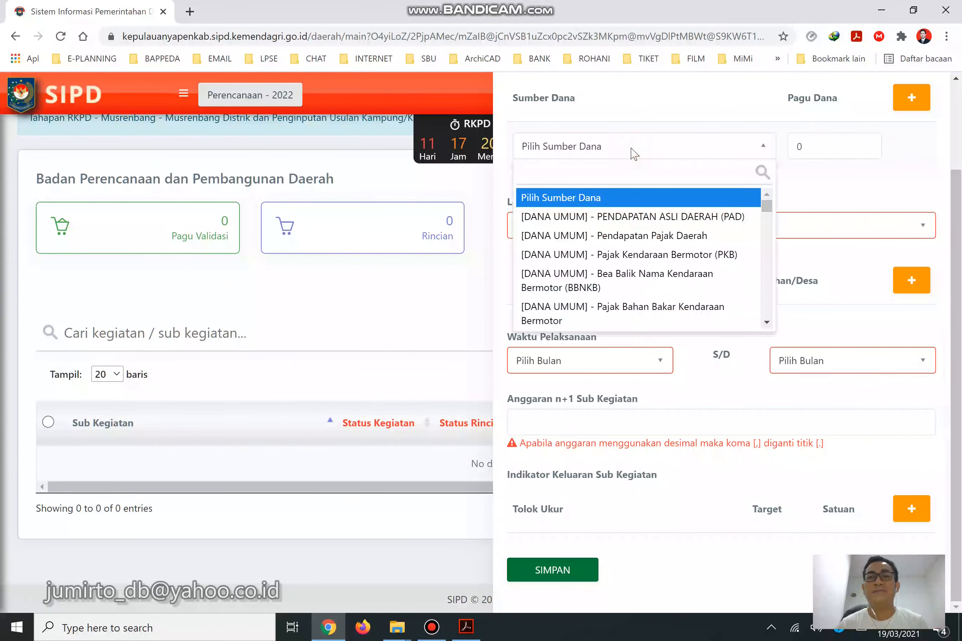
pyautogui.write('dana')
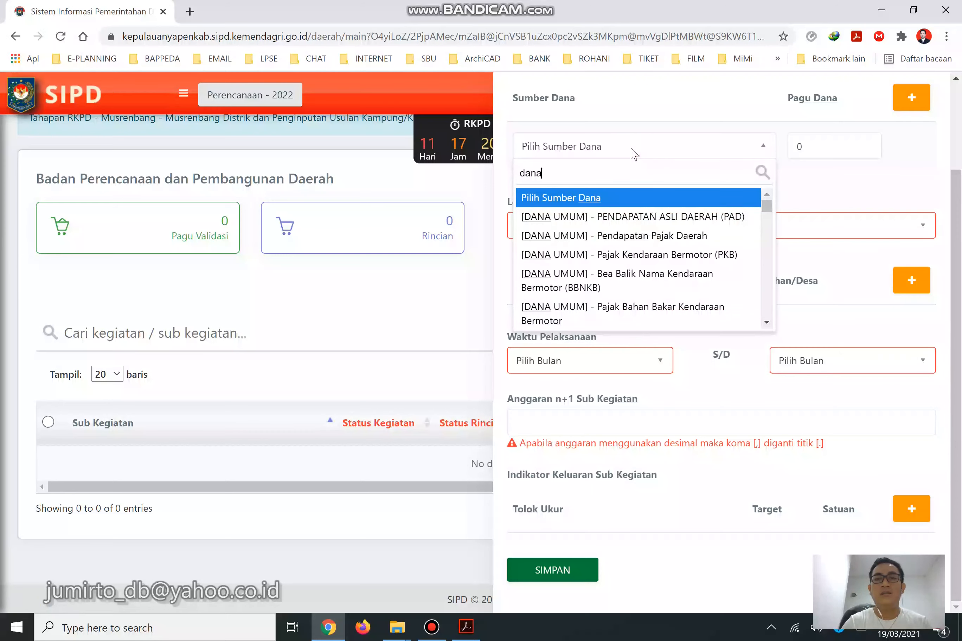
pyautogui.write(' alok')
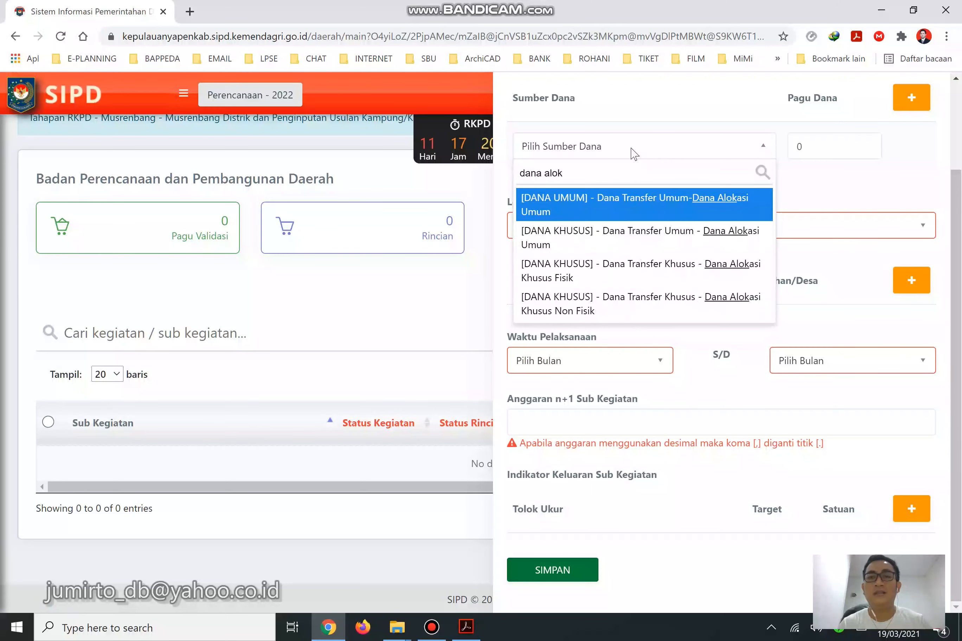
pyautogui.click(558, 199)
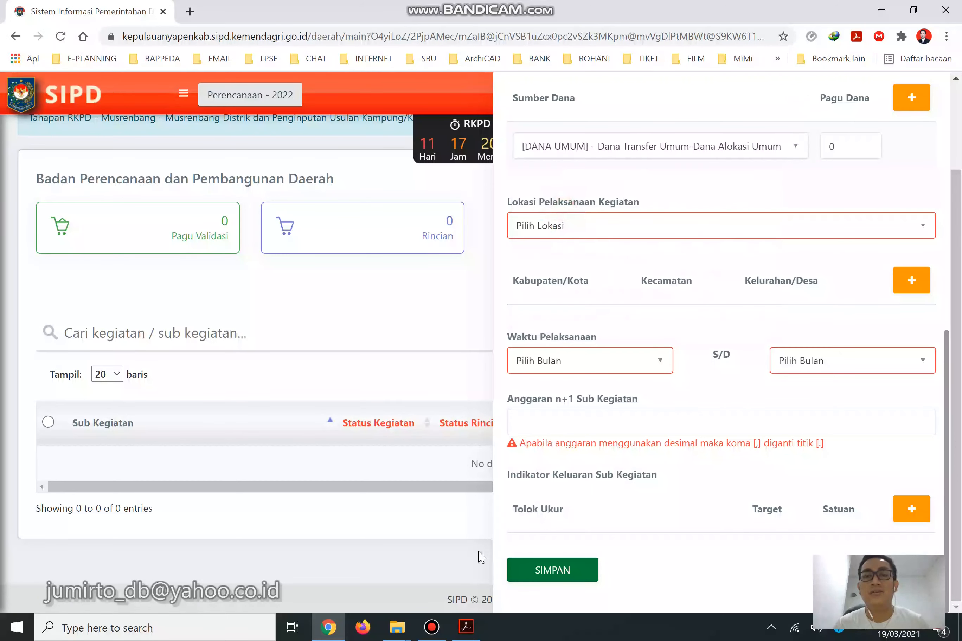
pyautogui.click(467, 627)
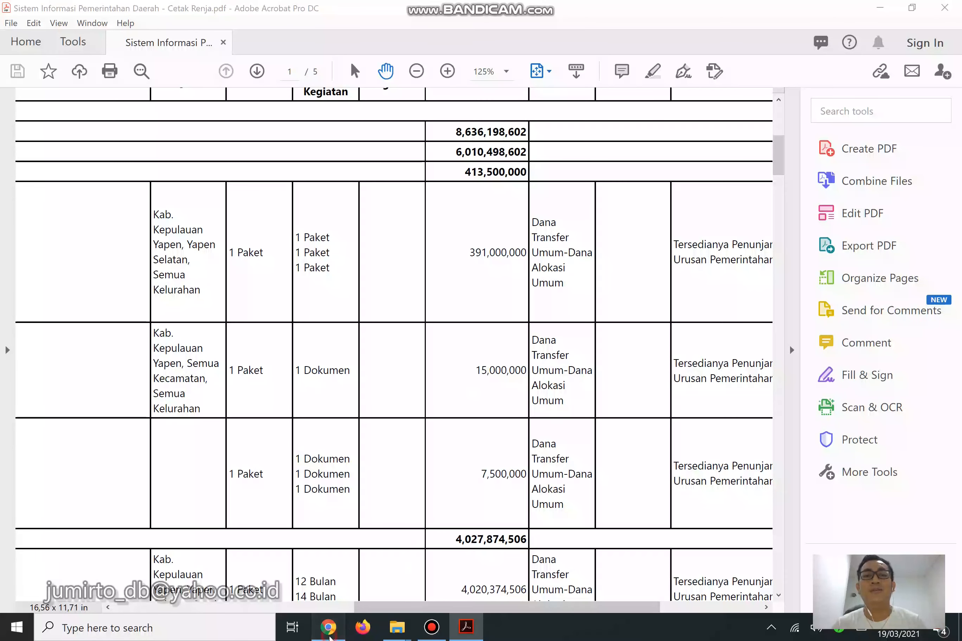
pyautogui.click(327, 628)
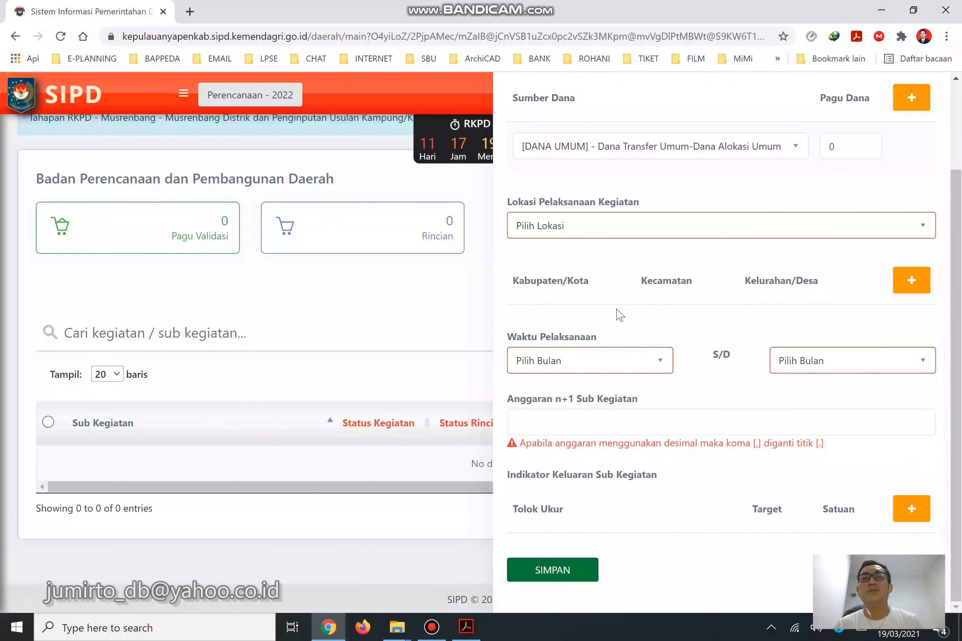
# Enter a Pagu Dana of 15000000 for the Dana Alokasi Umum funding.
pyautogui.click(864, 147)
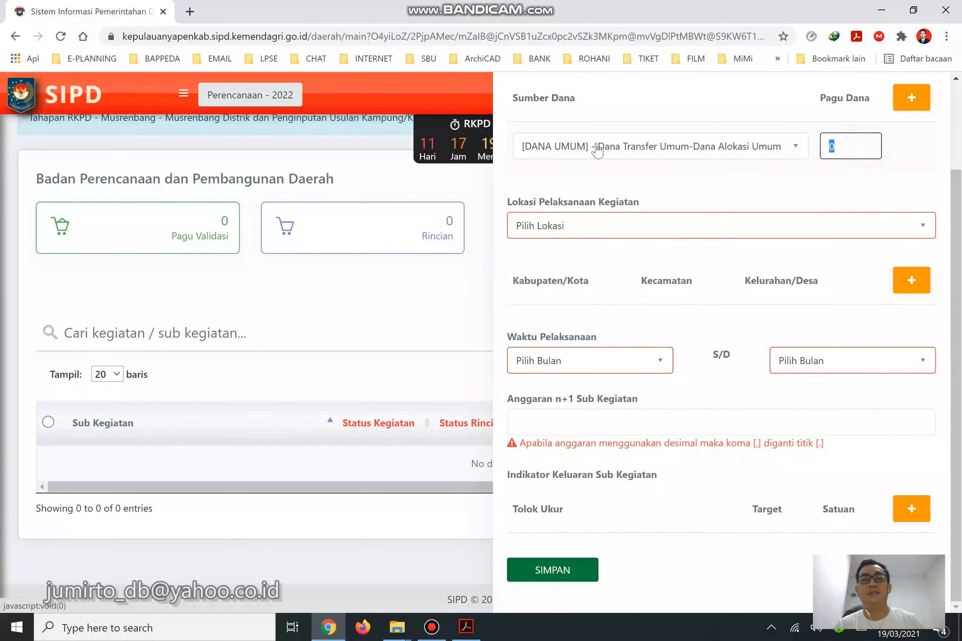
pyautogui.write('15000')
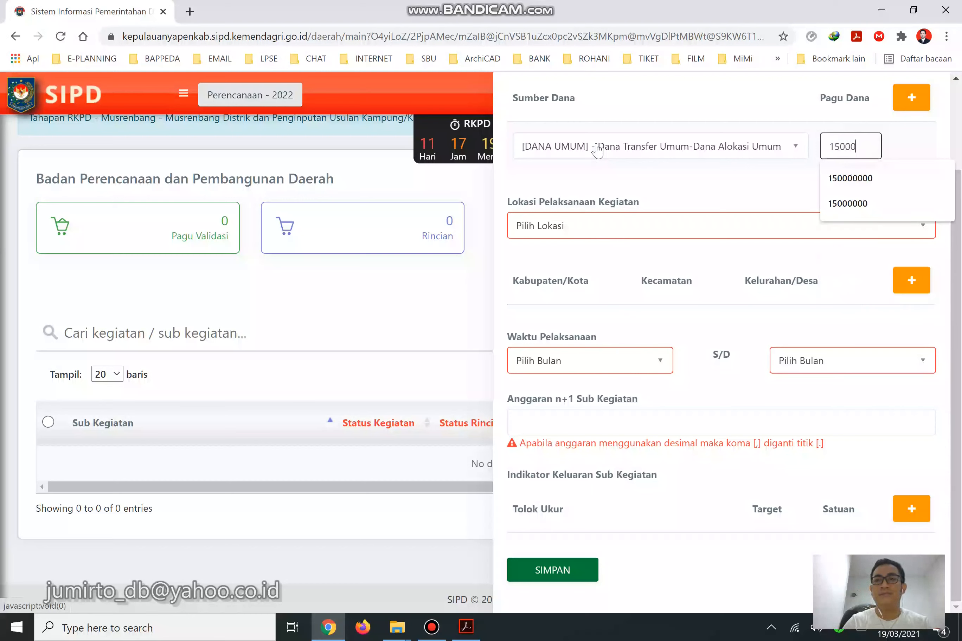
pyautogui.write('000')
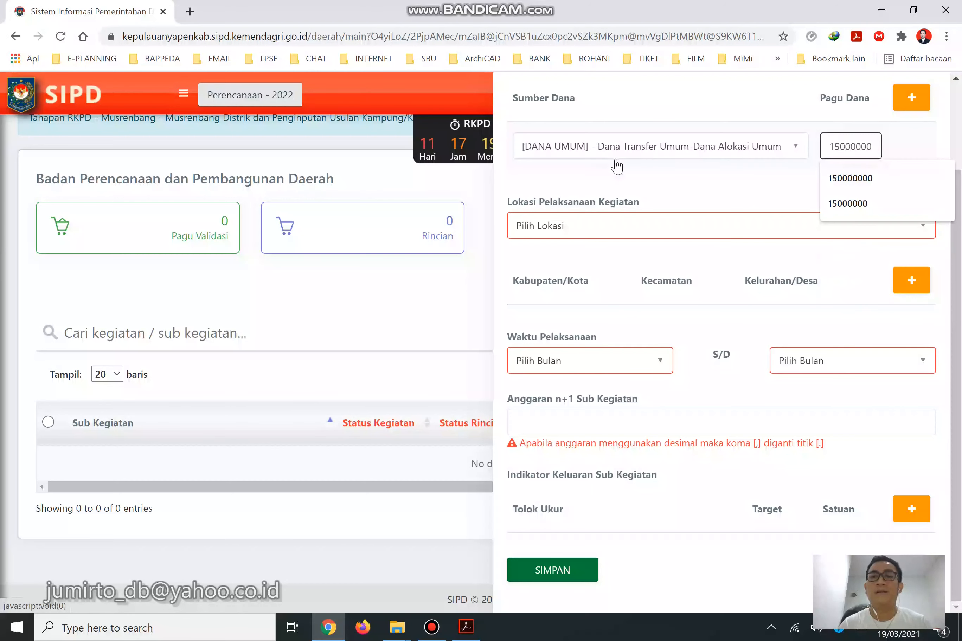
pyautogui.click(640, 178)
# Set the Lokasi Pelaksanaan Kegiatan to Kab. Kepulauan Yapen.
pyautogui.click(636, 223)
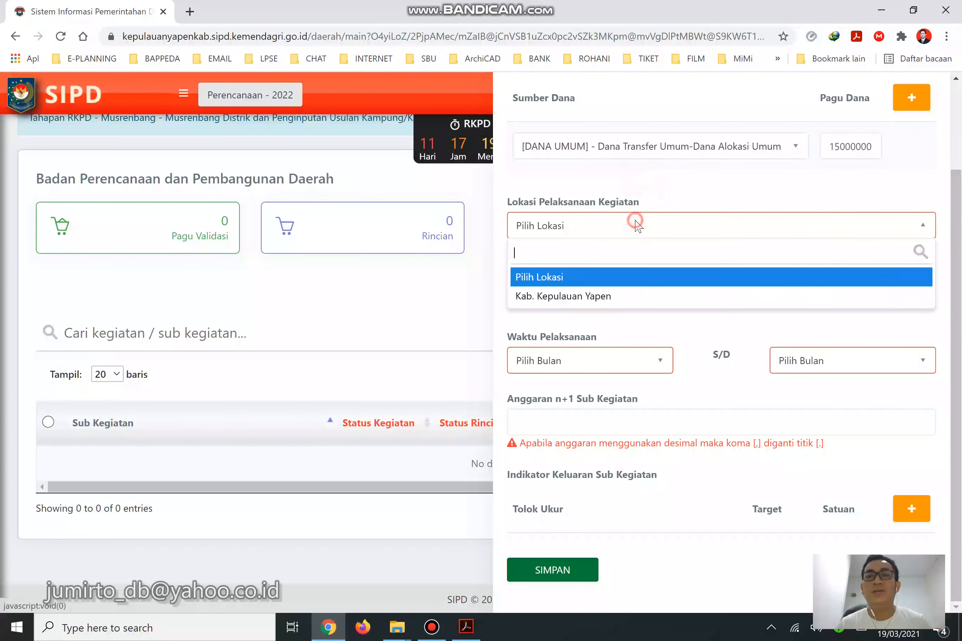
pyautogui.click(628, 296)
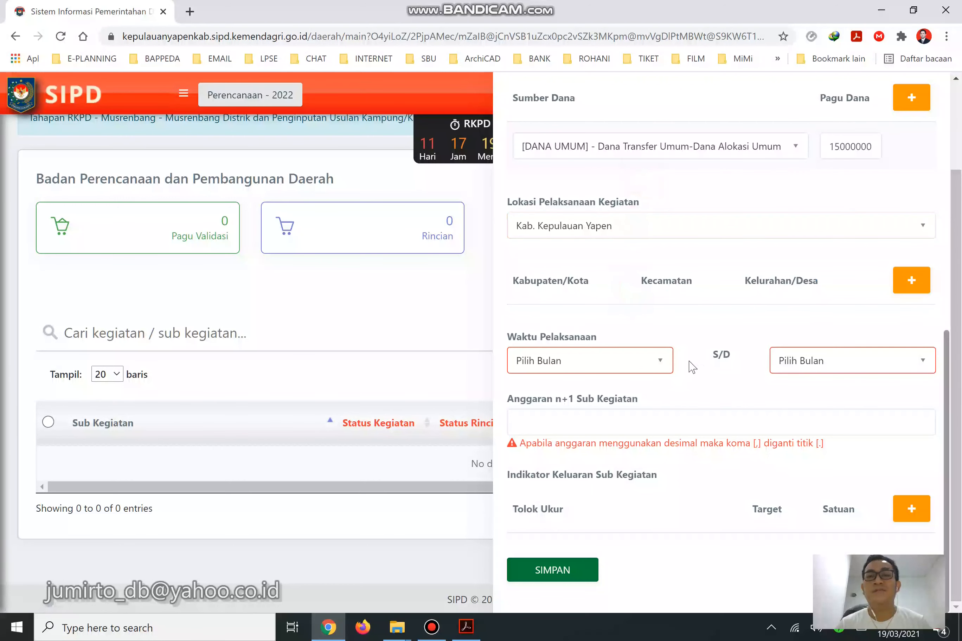
pyautogui.click(656, 362)
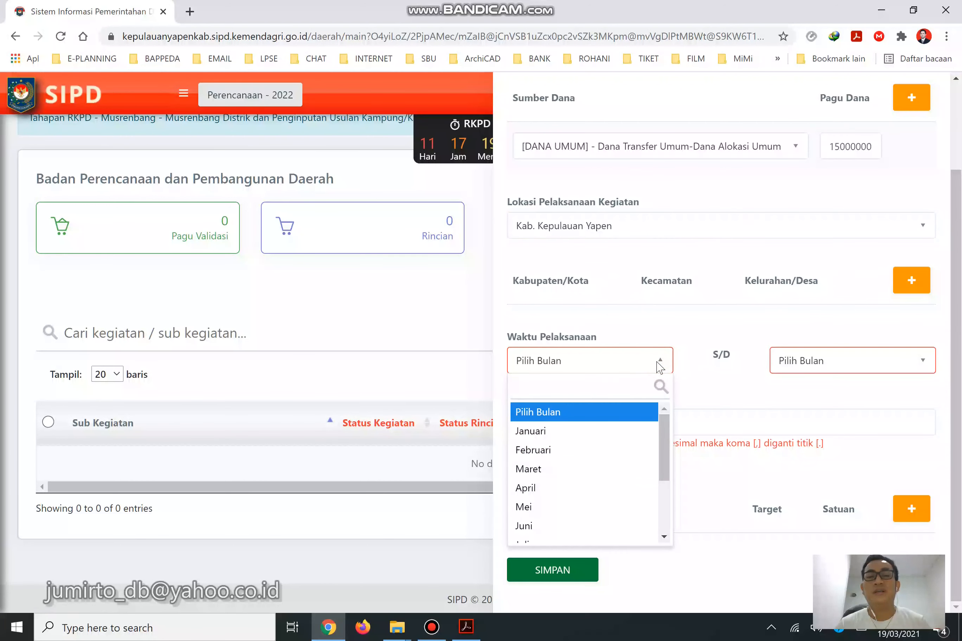
pyautogui.click(659, 363)
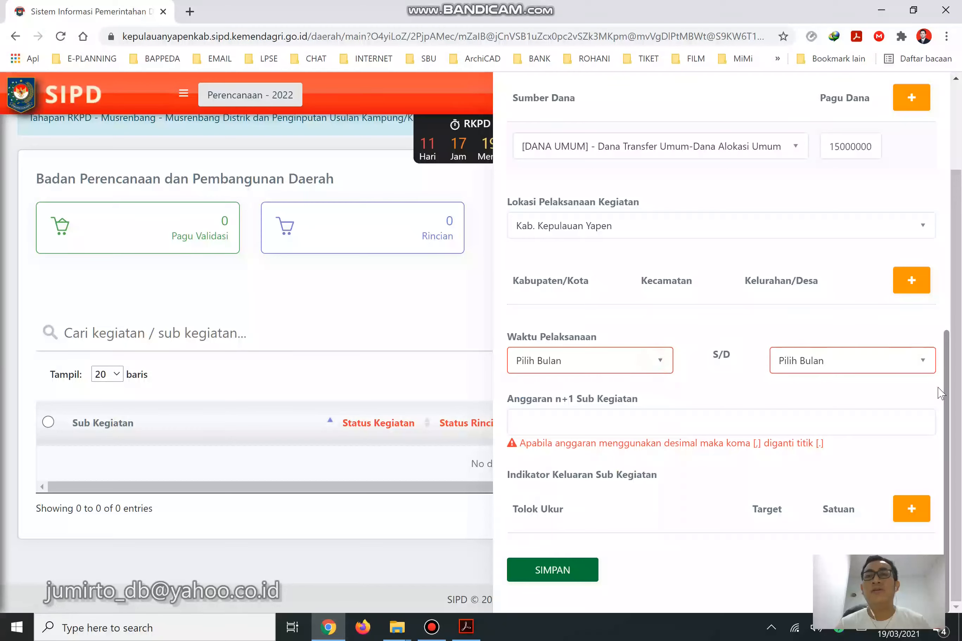
pyautogui.moveTo(944, 393); pyautogui.dragTo(931, 260)
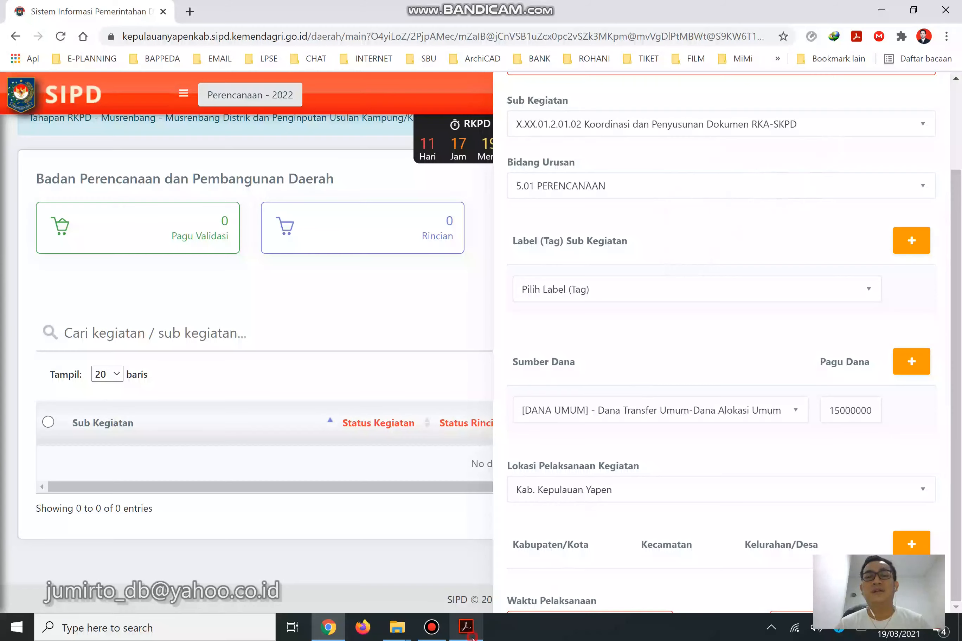
# After checking the Renja PDF, set Waktu Pelaksanaan from Maret to November.
pyautogui.click(466, 627)
pyautogui.moveTo(634, 615); pyautogui.dragTo(409, 614)
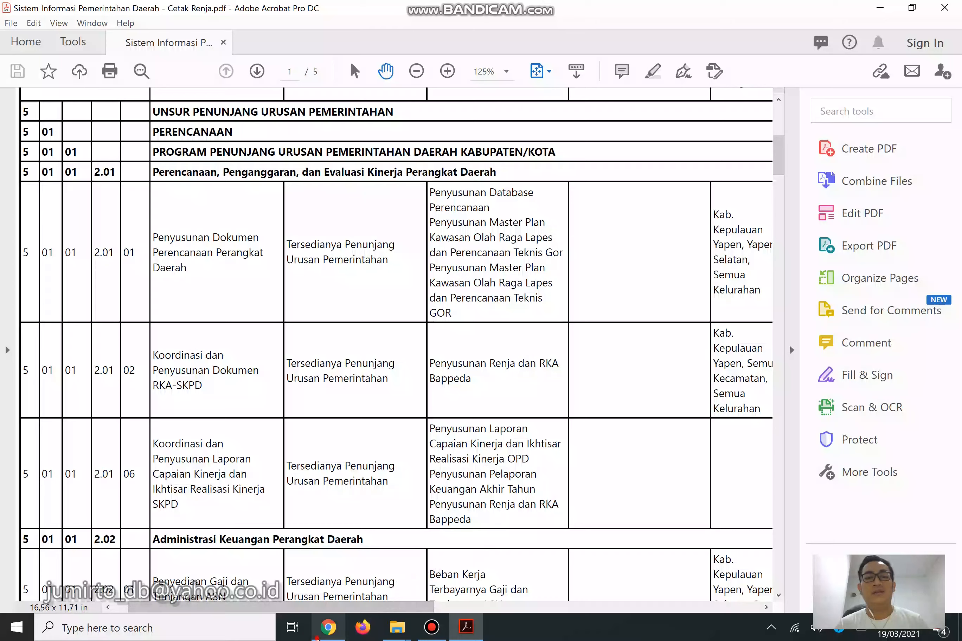
pyautogui.click(317, 638)
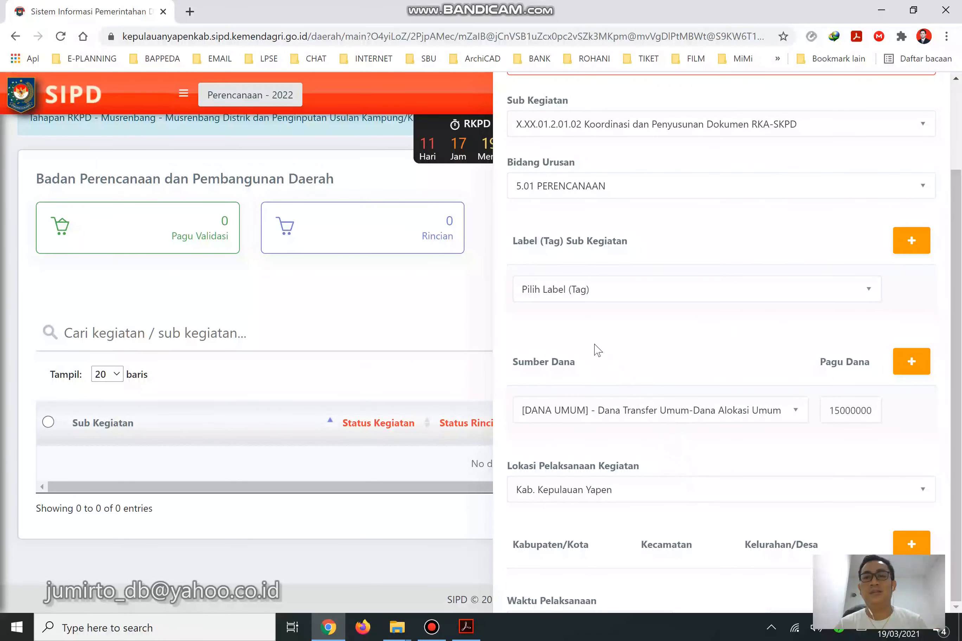
pyautogui.scroll(-5, 595, 350)
pyautogui.click(601, 409)
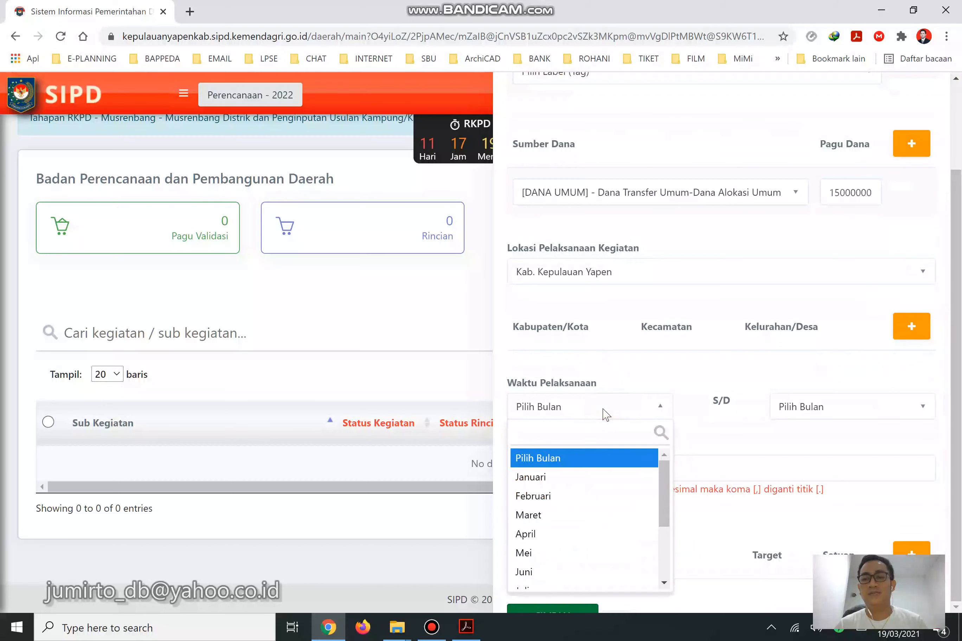
pyautogui.click(546, 517)
pyautogui.click(809, 416)
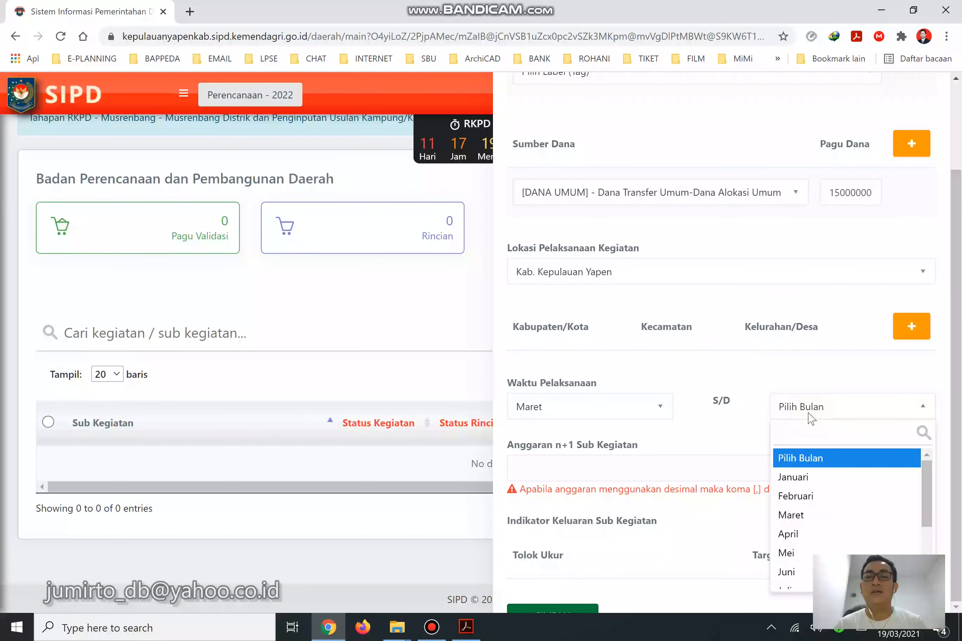
pyautogui.moveTo(926, 494); pyautogui.dragTo(926, 571)
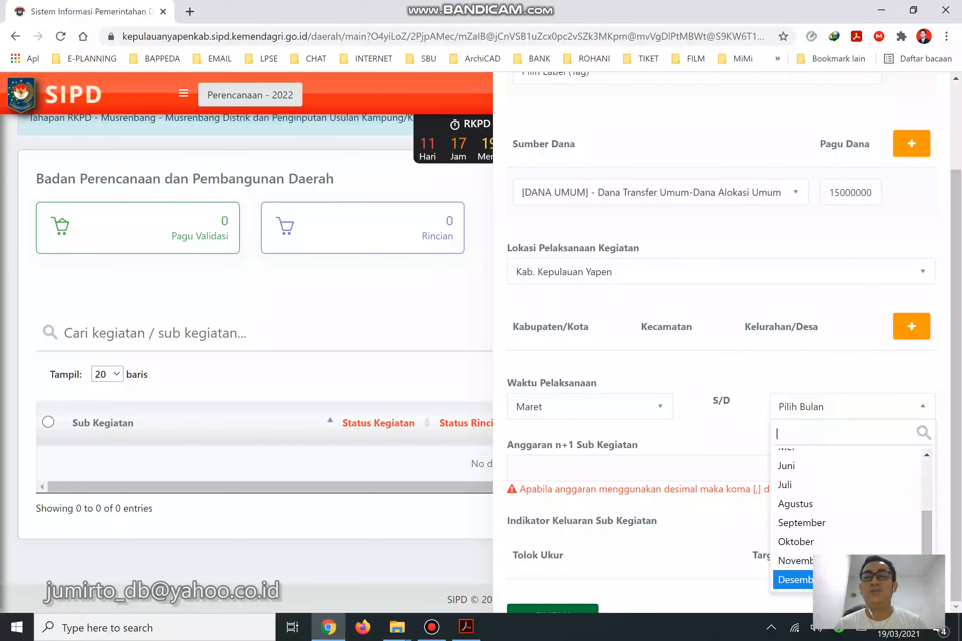
pyautogui.click(861, 563)
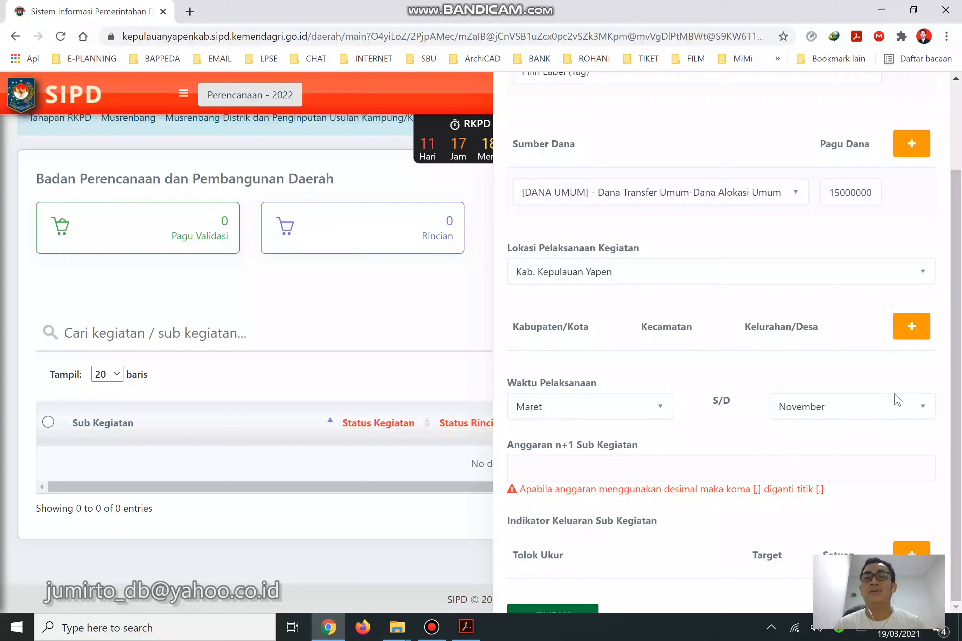
pyautogui.click(466, 627)
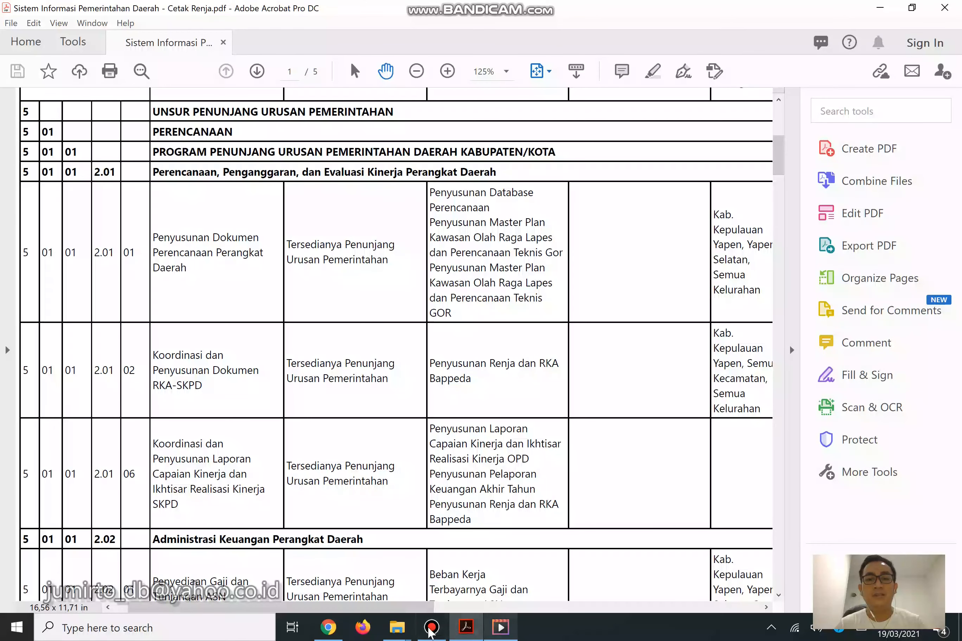
# Enter 15,000,000 as the sub-kegiatan's n+1 budget and add an empty output-indicator row.
pyautogui.click(340, 634)
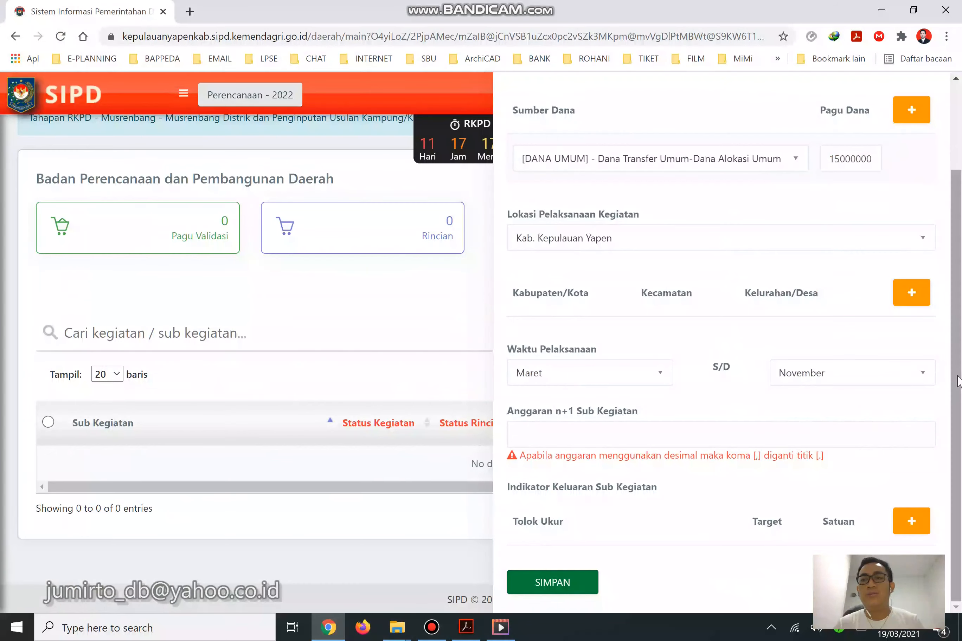
pyautogui.moveTo(949, 369); pyautogui.dragTo(950, 397)
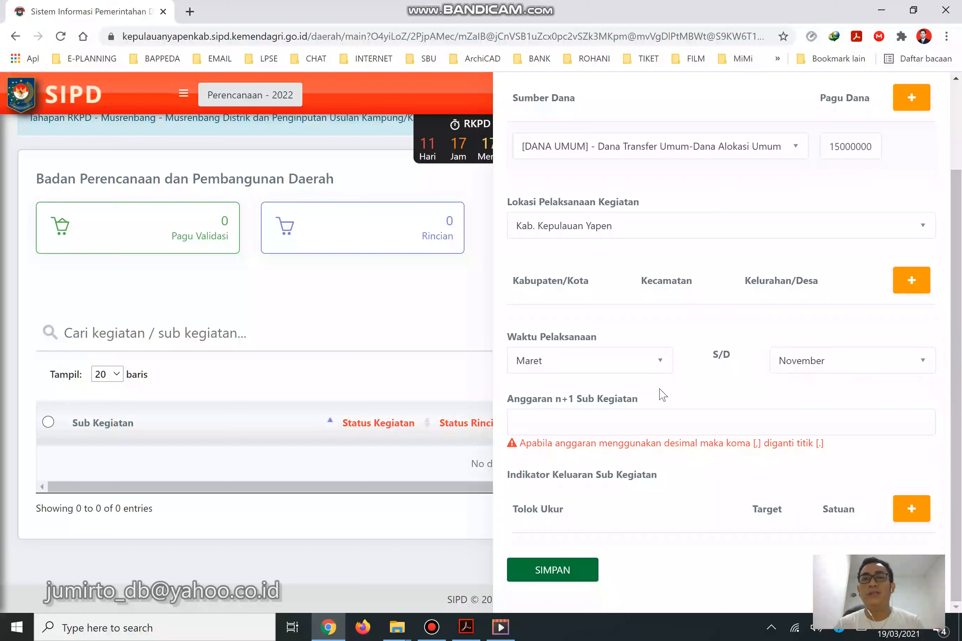
pyautogui.click(594, 429)
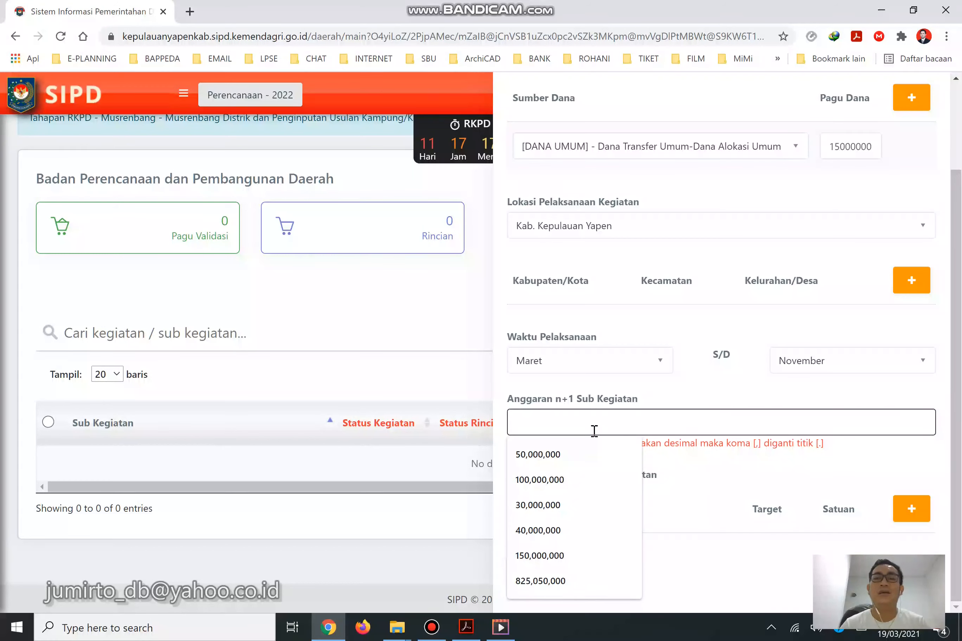
pyautogui.write('15')
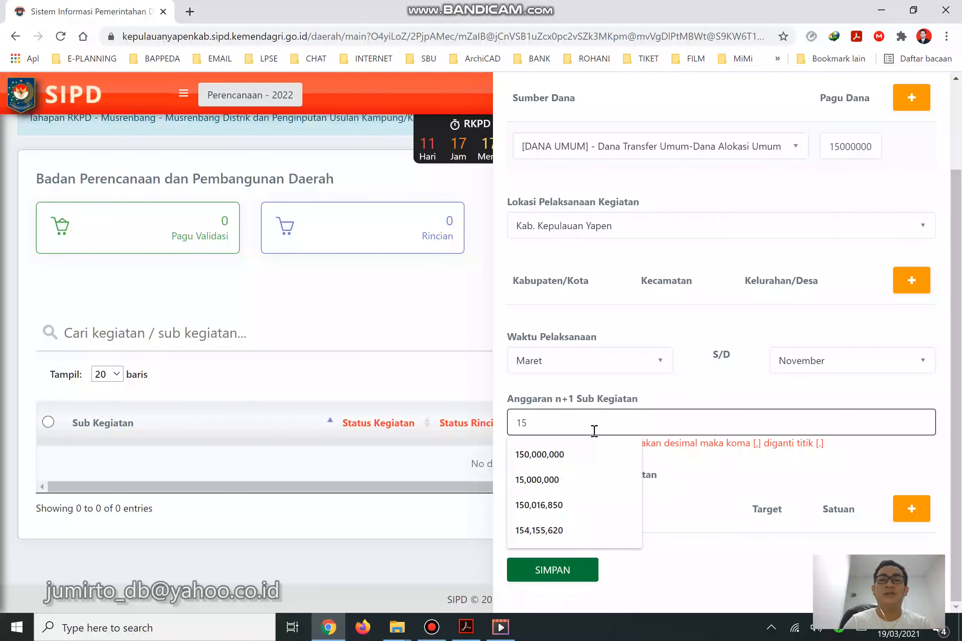
pyautogui.write(',000,000')
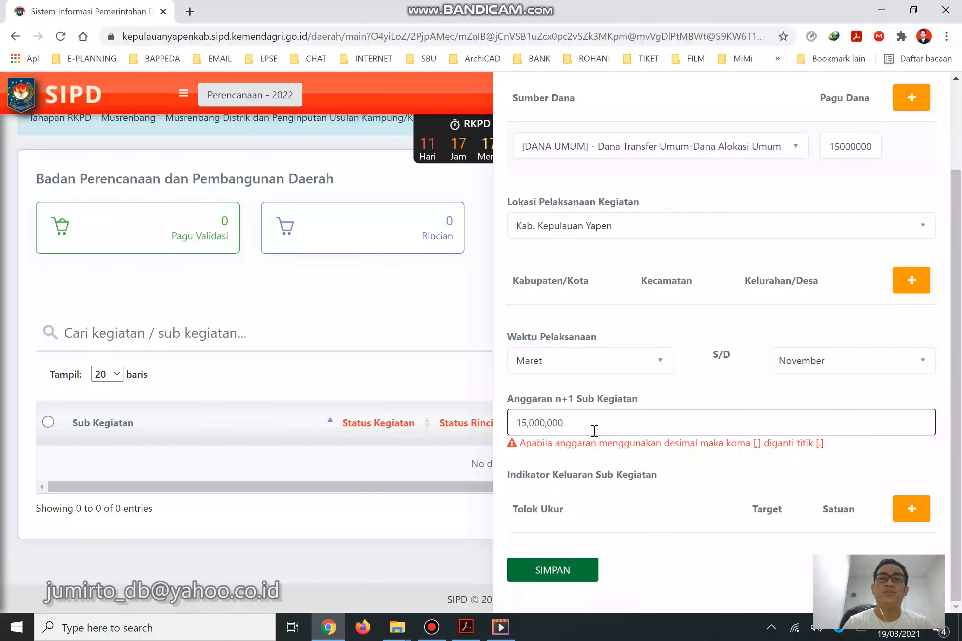
pyautogui.click(681, 463)
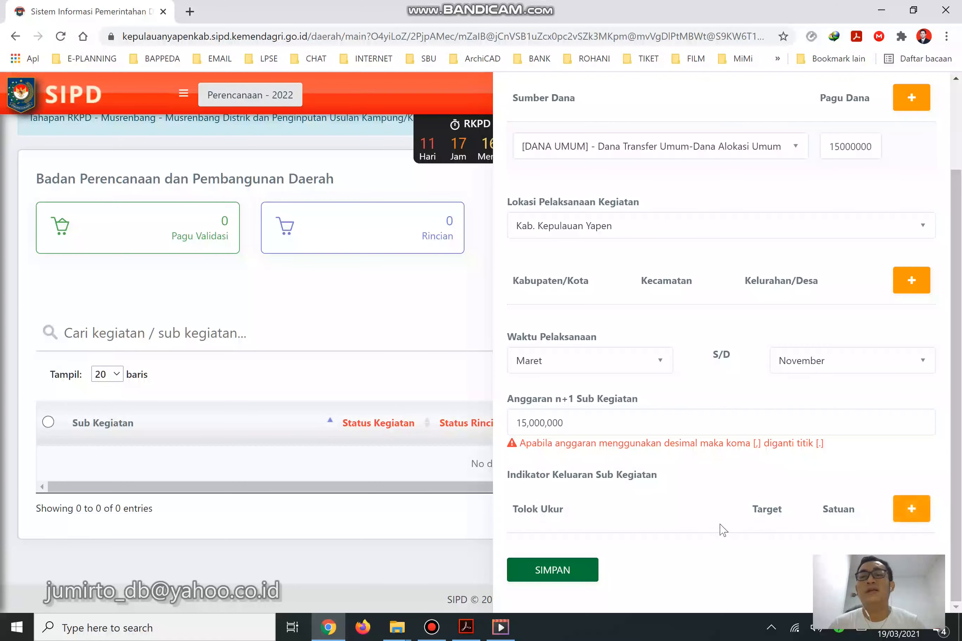
pyautogui.click(924, 517)
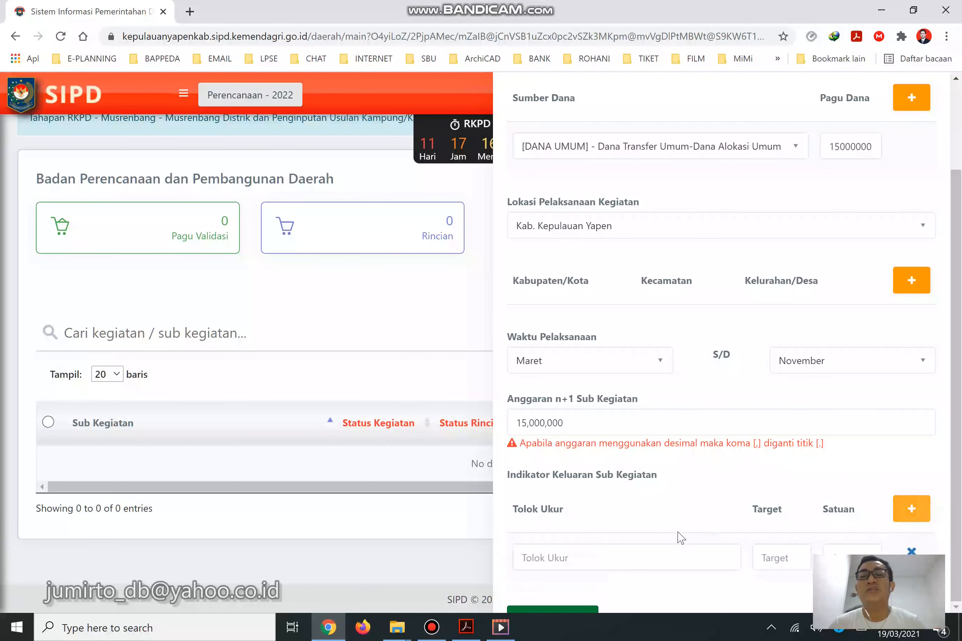
# Check the indicator in the Renja PDF and enter 'Penyusunan RENJA' as the first Tolok Ukur.
pyautogui.click(466, 627)
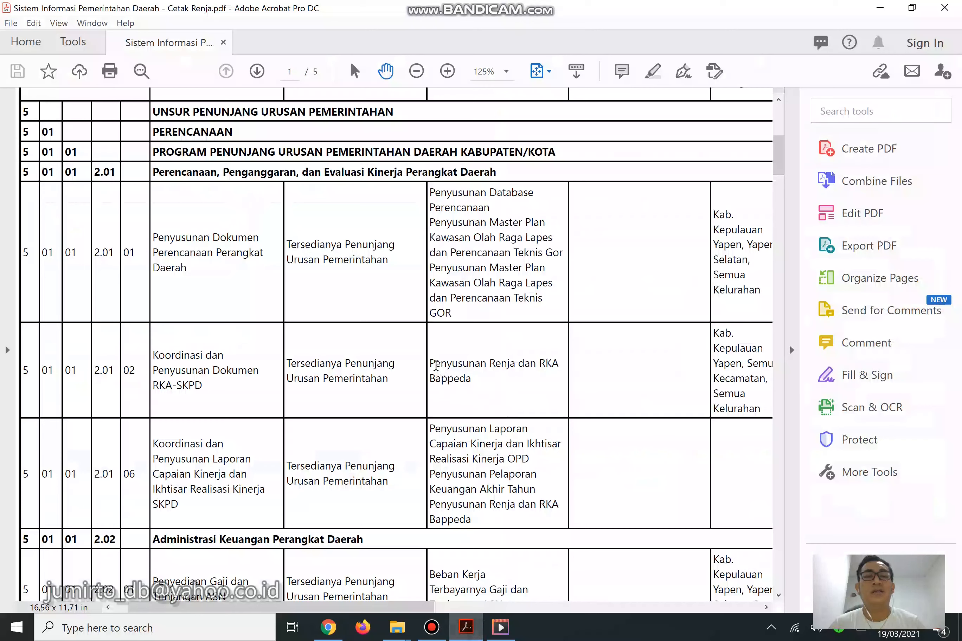
pyautogui.moveTo(430, 363); pyautogui.dragTo(475, 384)
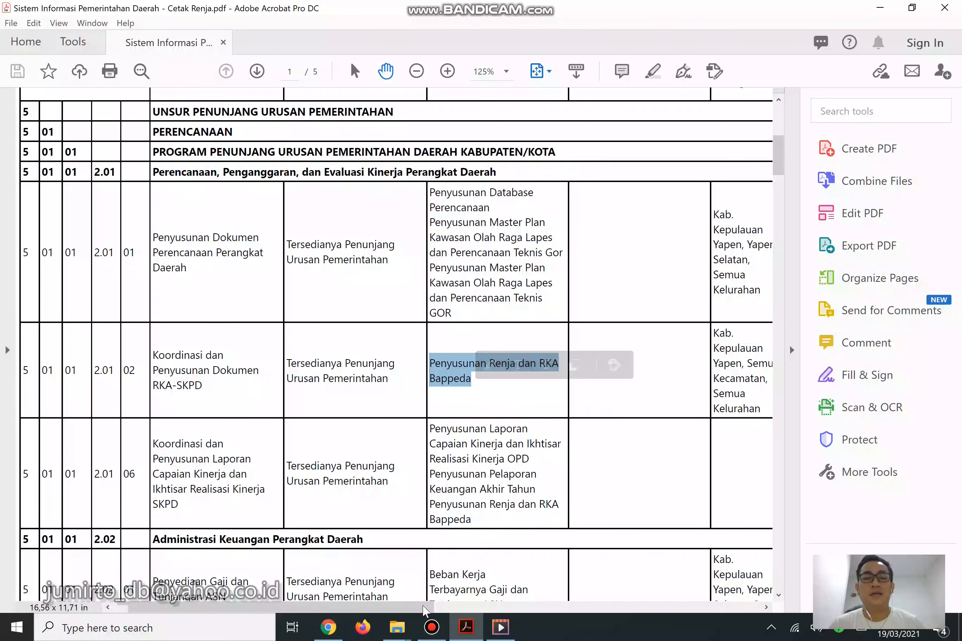
pyautogui.click(340, 630)
pyautogui.click(625, 559)
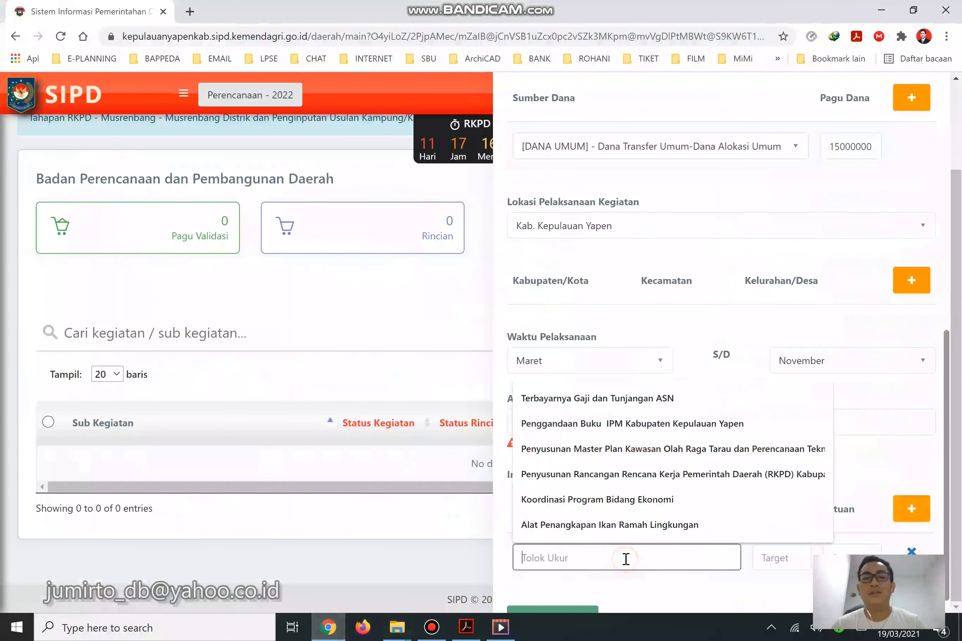
pyautogui.write('Penyu')
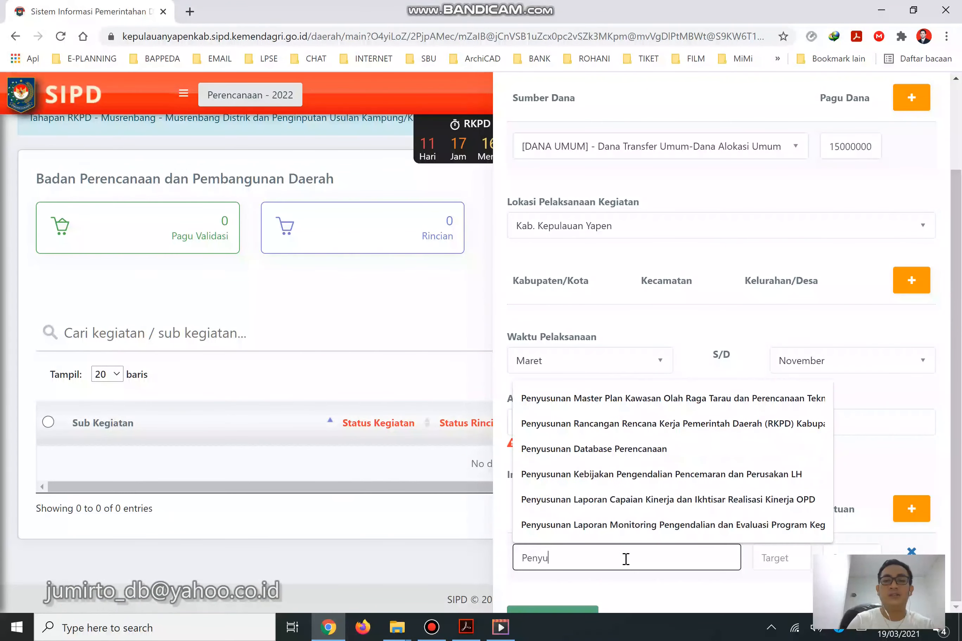
pyautogui.write('sunan RENJA')
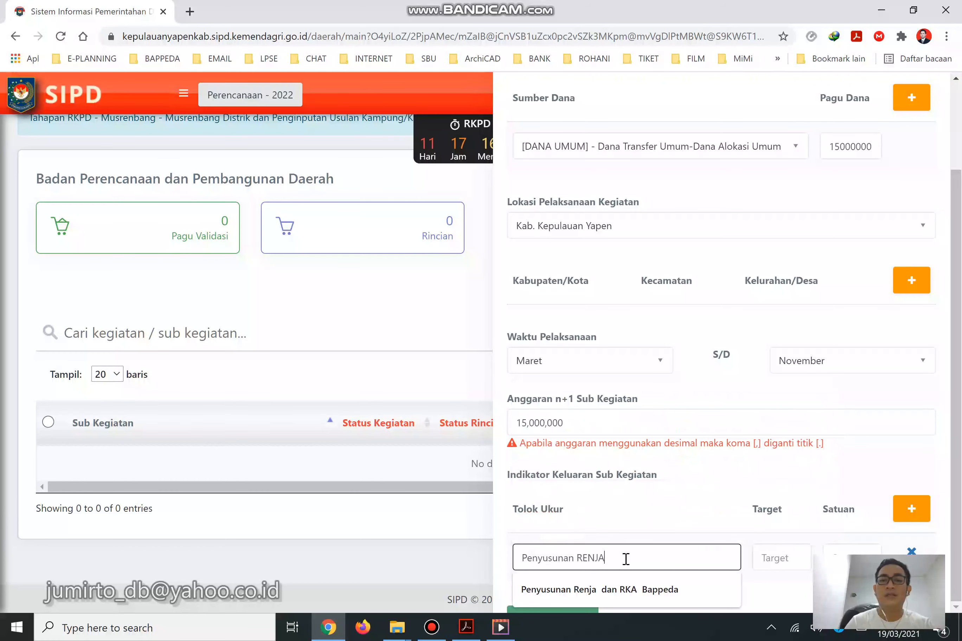
pyautogui.click(794, 581)
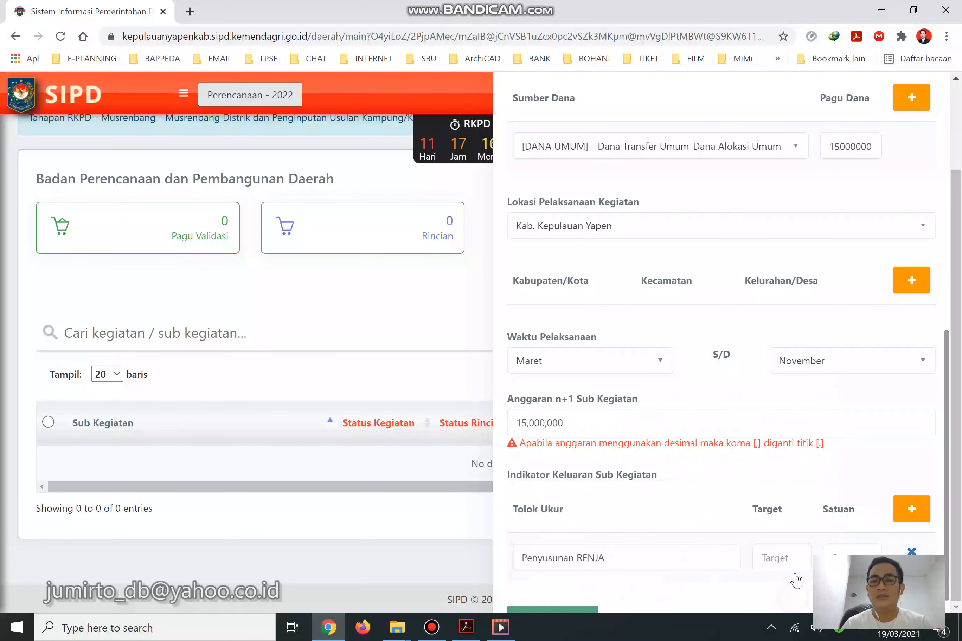
pyautogui.scroll(-1, 794, 578)
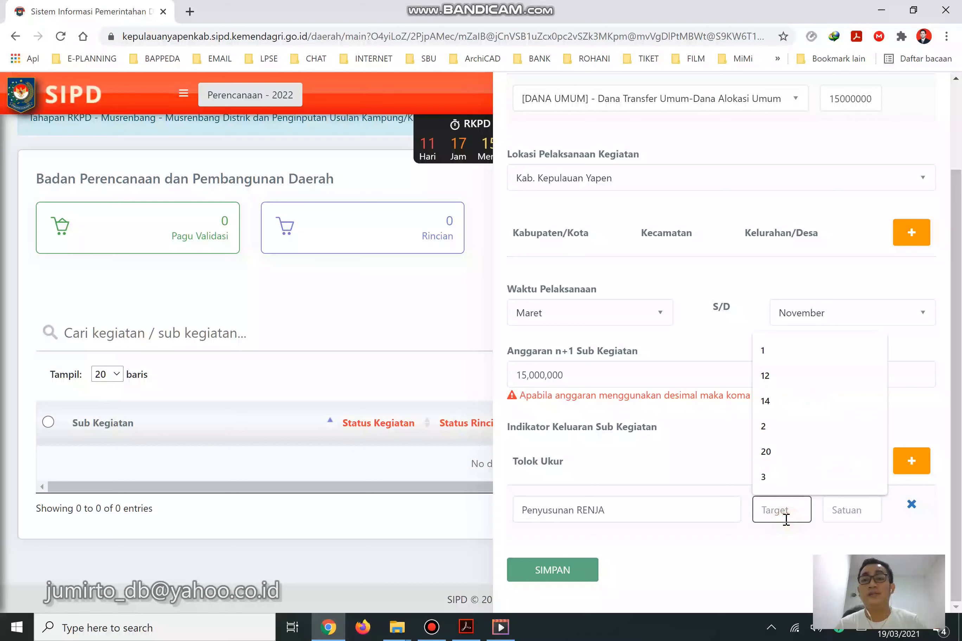
# Give the RENJA indicator target 2 and unit Dokumen, then attempt to save the sub-kegiatan.
pyautogui.write('2')
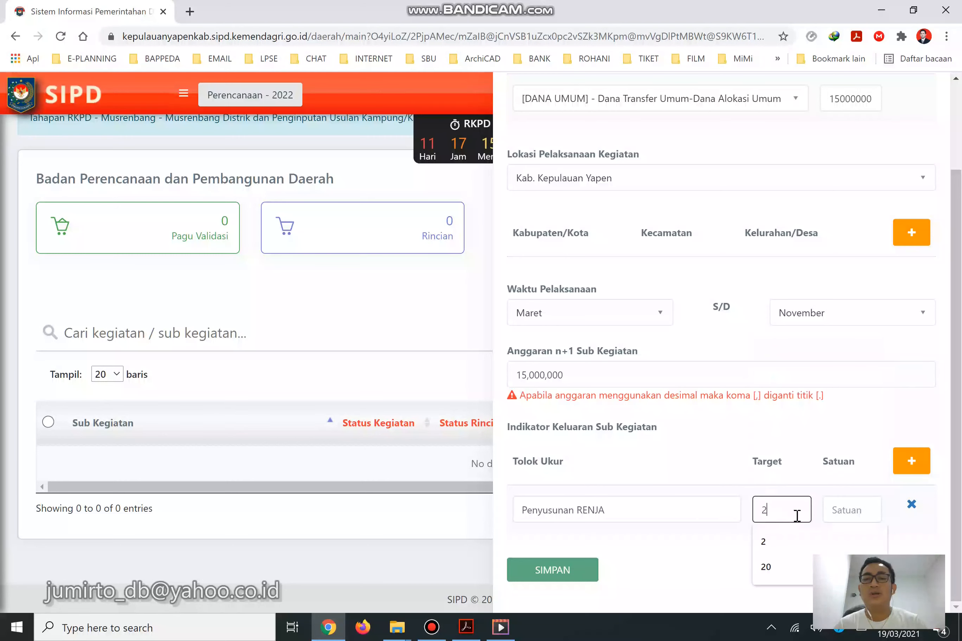
pyautogui.press('Tab')
pyautogui.write('Dokumen')
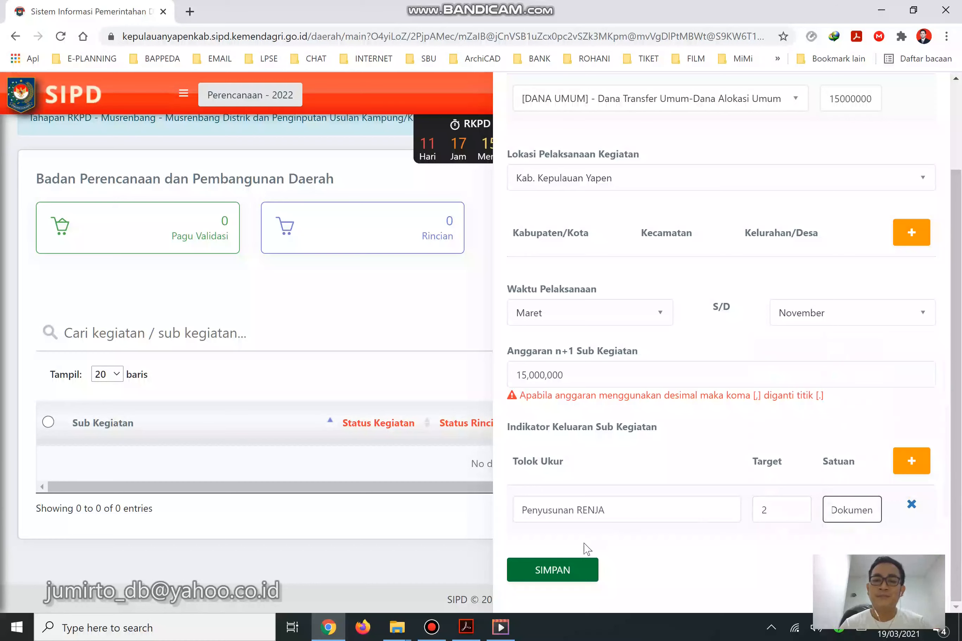
pyautogui.click(575, 575)
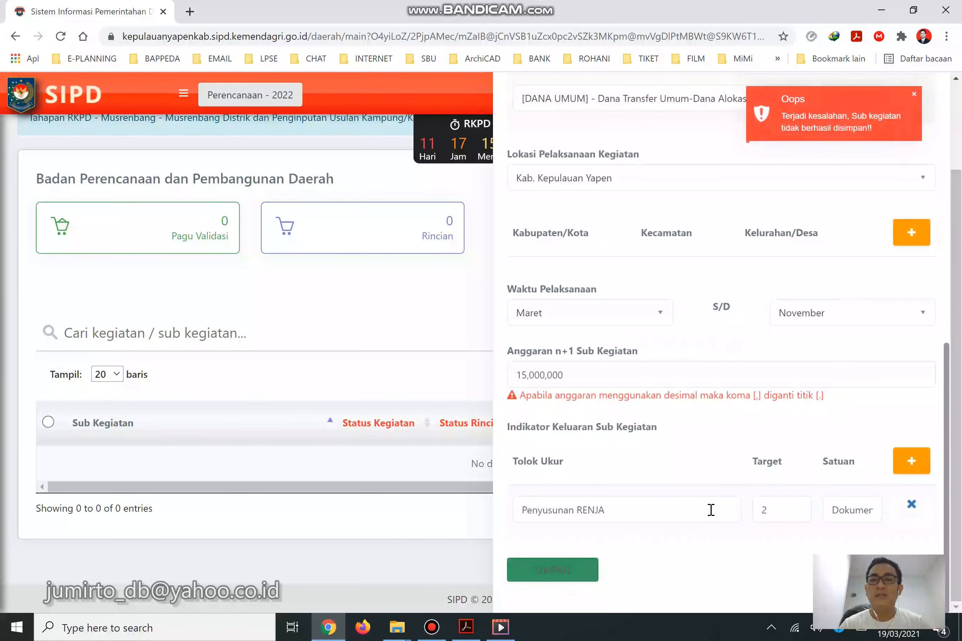
# Add a second output indicator 'Penyusunan RKA' with target 2.
pyautogui.click(912, 461)
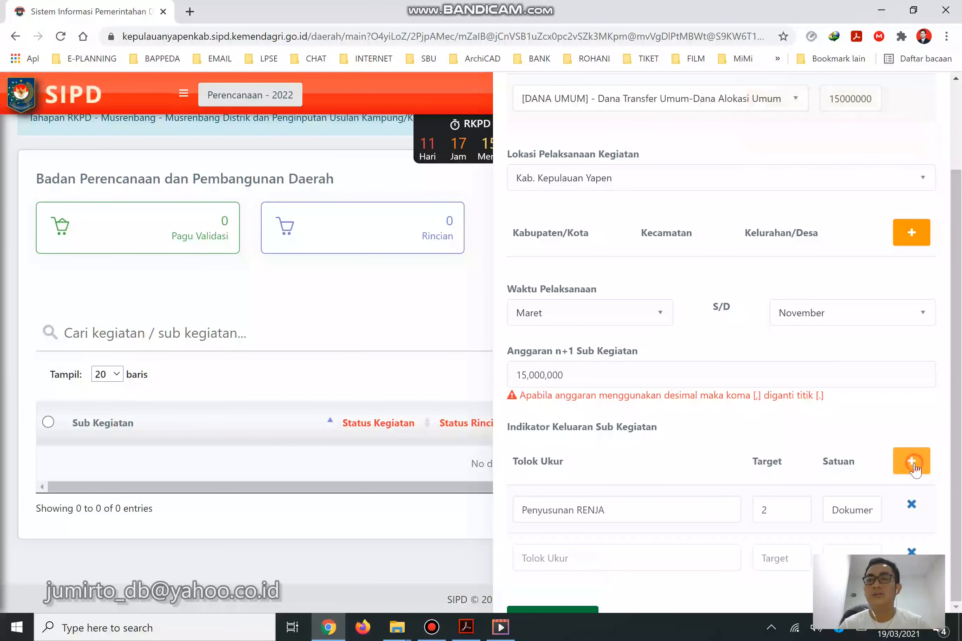
pyautogui.click(632, 556)
pyautogui.write('Penyu')
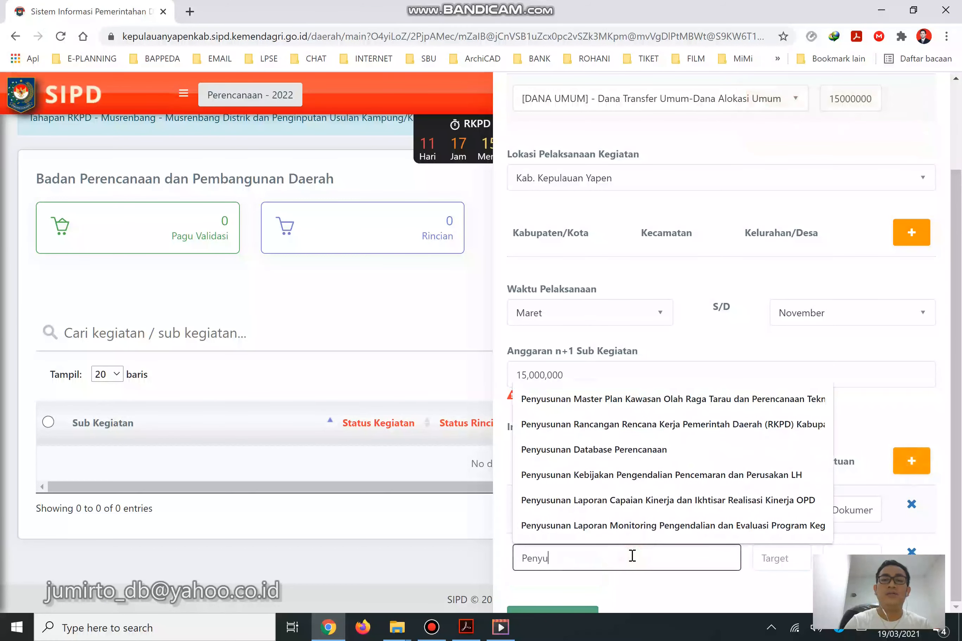
pyautogui.write('sunan RKA')
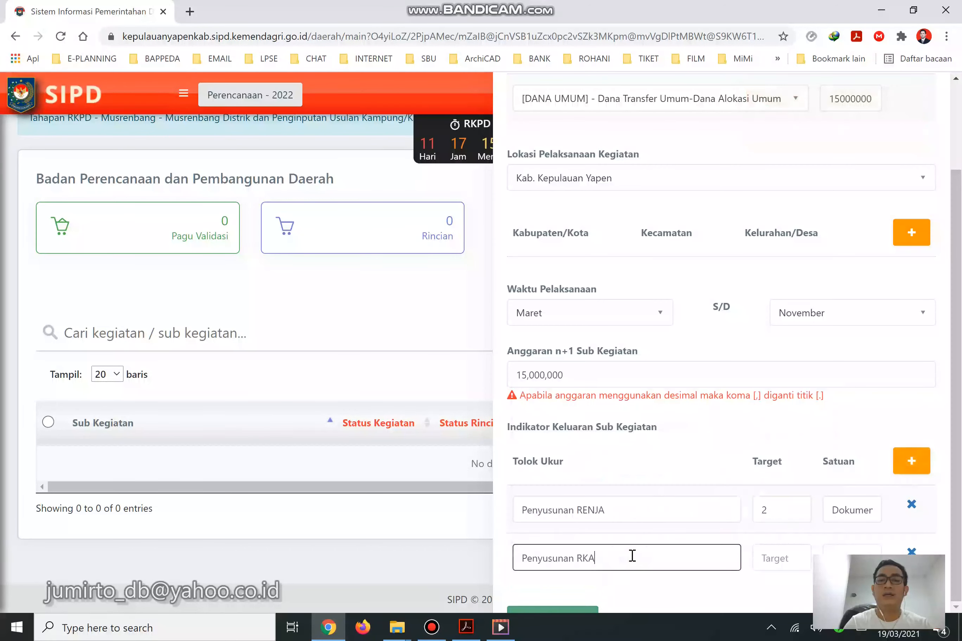
pyautogui.click(763, 567)
pyautogui.write('2')
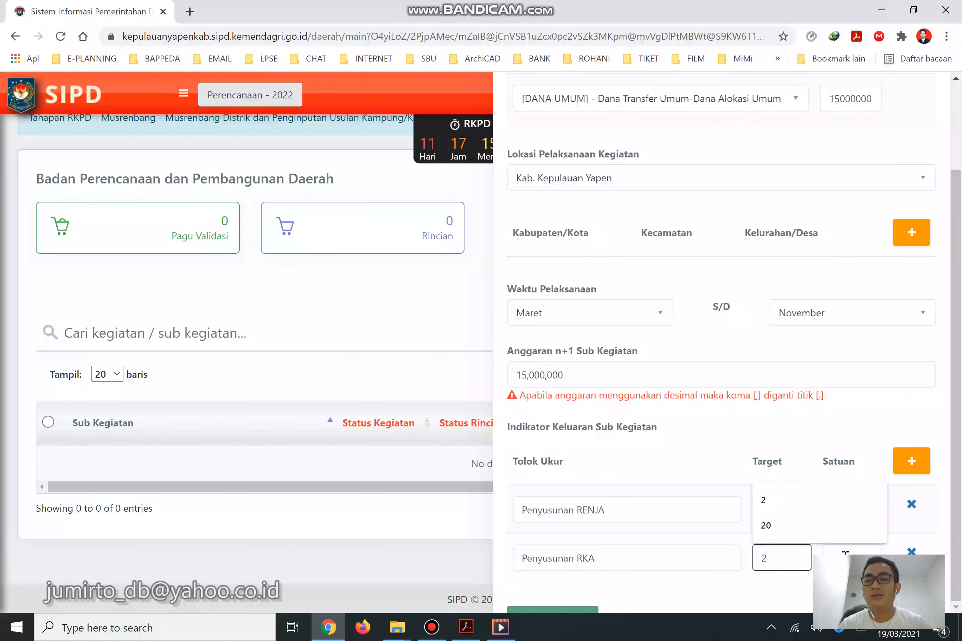
# Change both the RENJA and RKA indicators to target 1 with unit File.
pyautogui.doubleClick(853, 517)
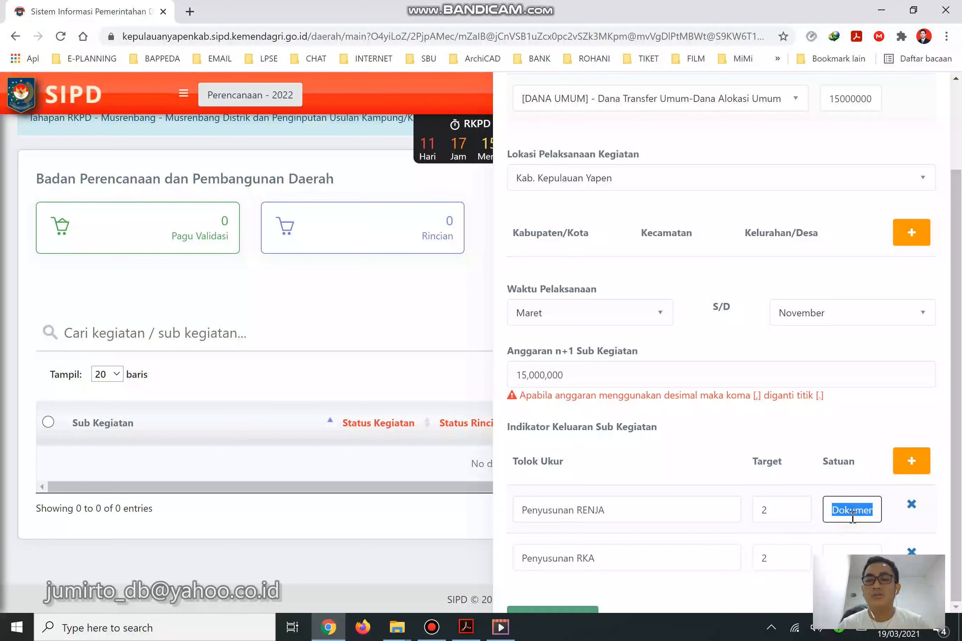
pyautogui.write('fl')
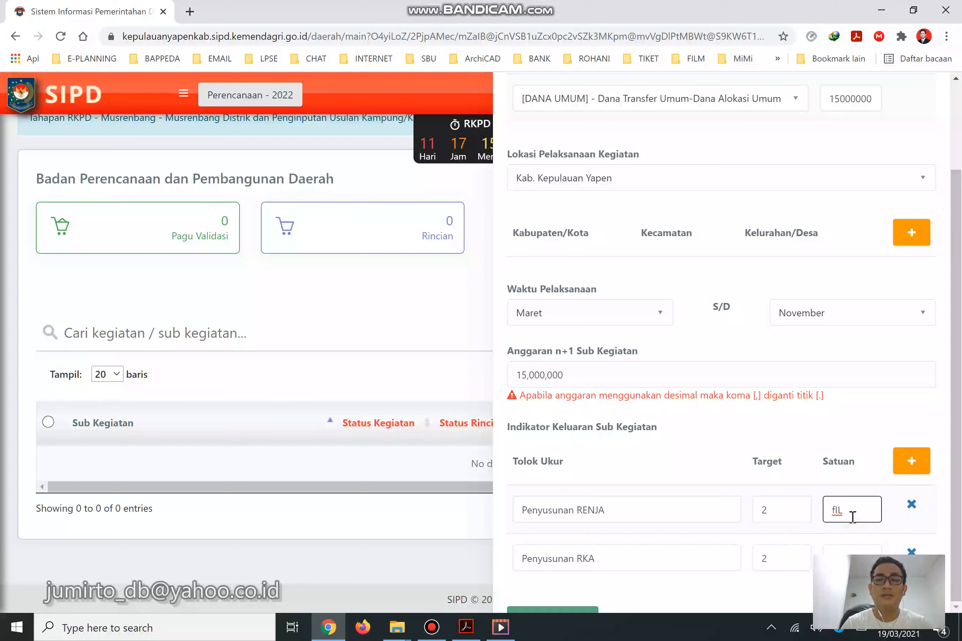
pyautogui.click(795, 502)
pyautogui.write('1')
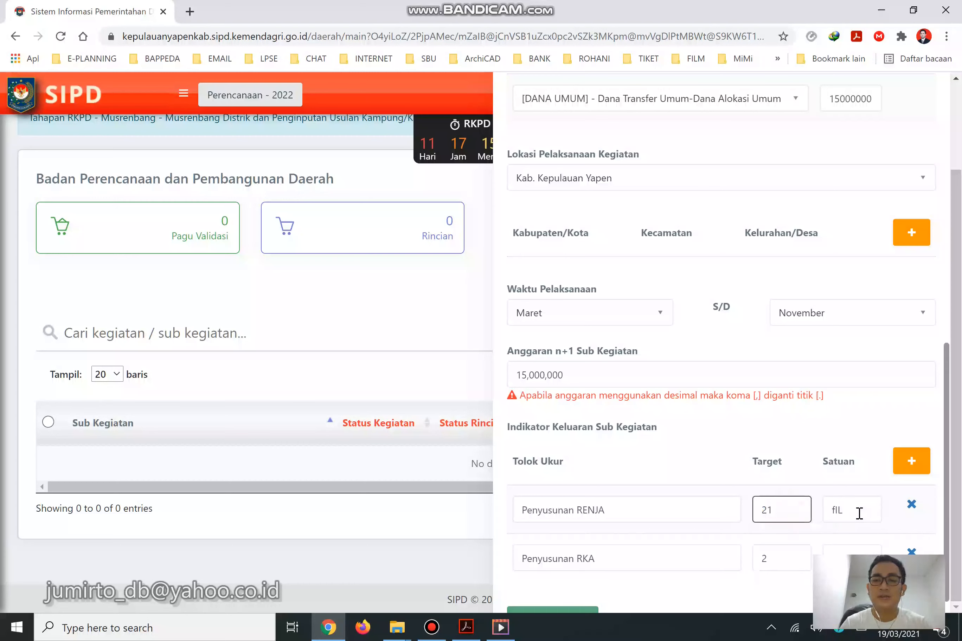
pyautogui.hotkey('ctrl', 'a')
pyautogui.write('1')
pyautogui.press('Tab')
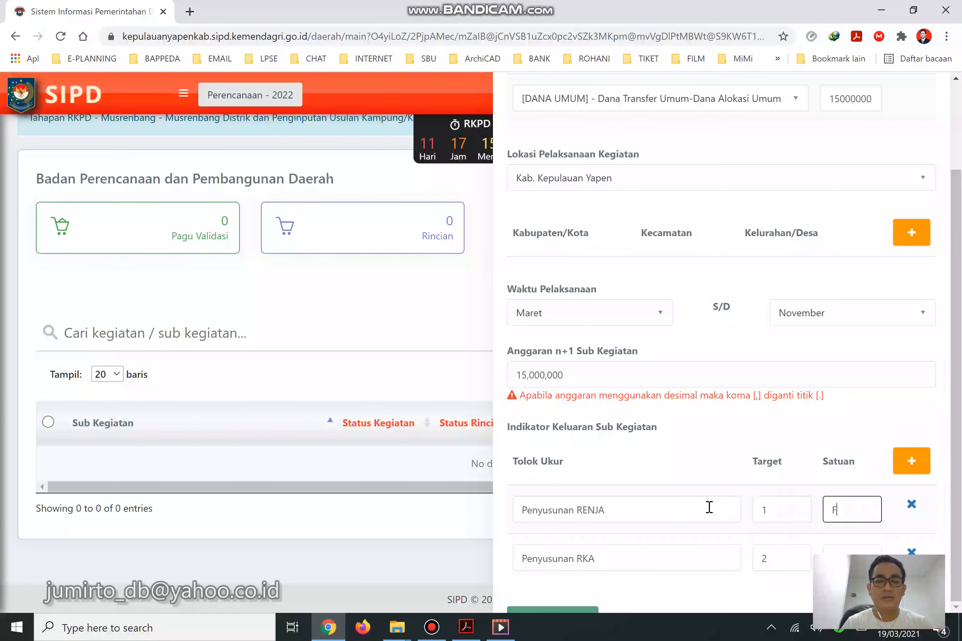
pyautogui.moveTo(773, 559); pyautogui.dragTo(719, 560)
pyautogui.write('1')
pyautogui.click(840, 560)
pyautogui.write('F')
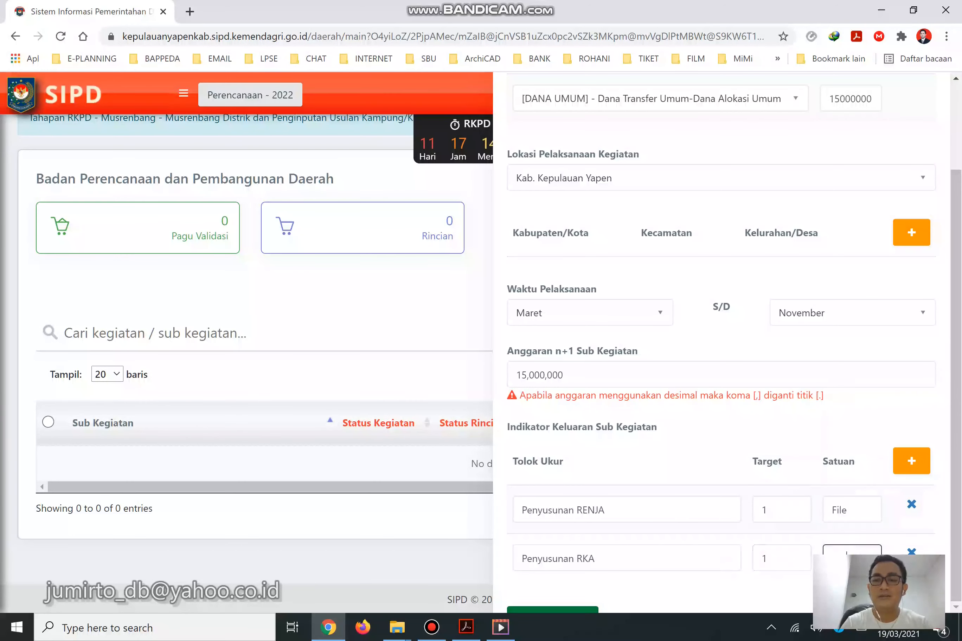
pyautogui.click(840, 589)
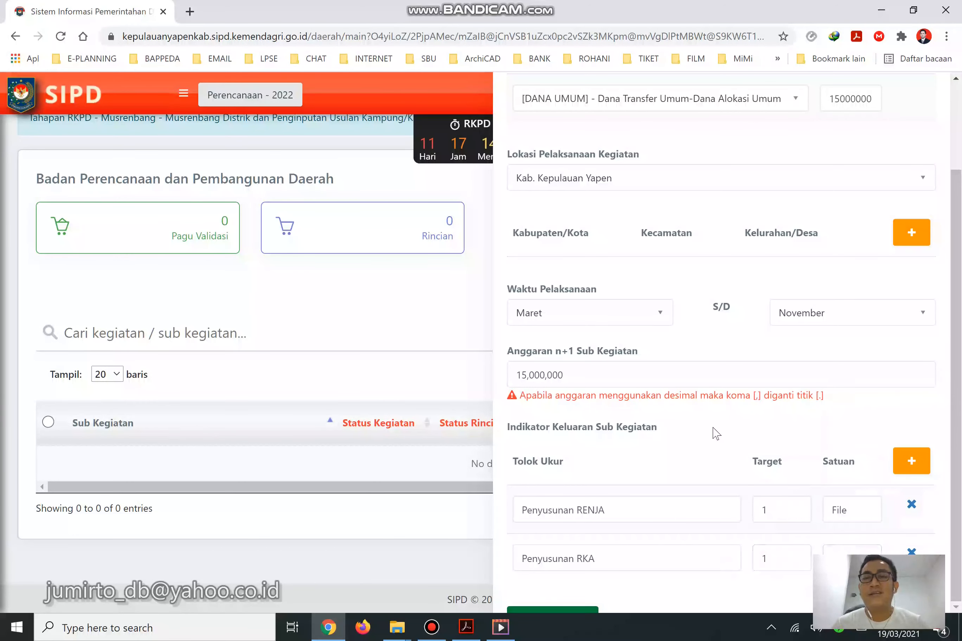
# Save the entry, which is rejected as a duplicate sub-kegiatan, then consult the Renja PDF.
pyautogui.scroll(10, 716, 433)
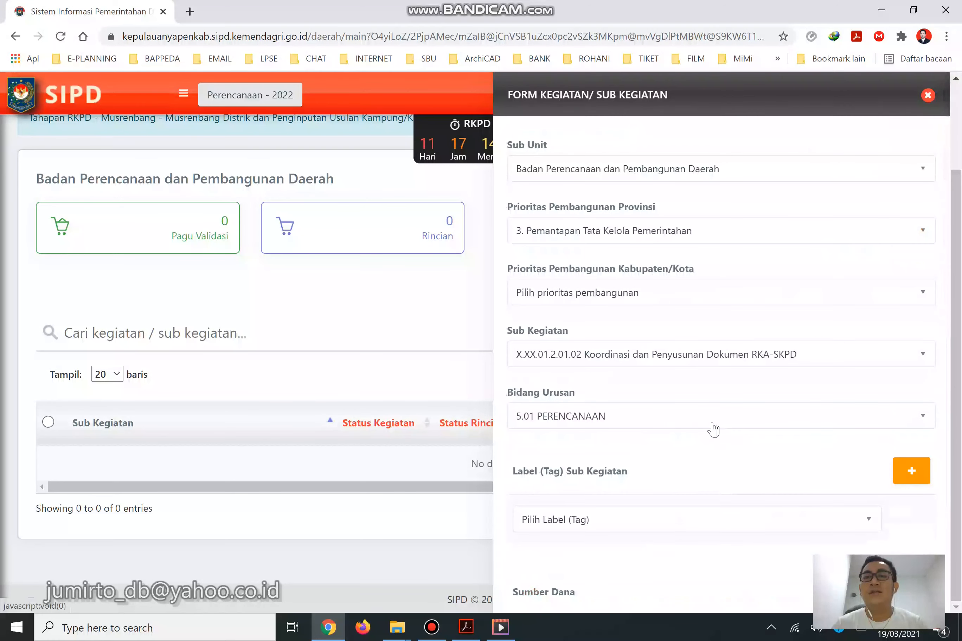
pyautogui.scroll(-7, 714, 430)
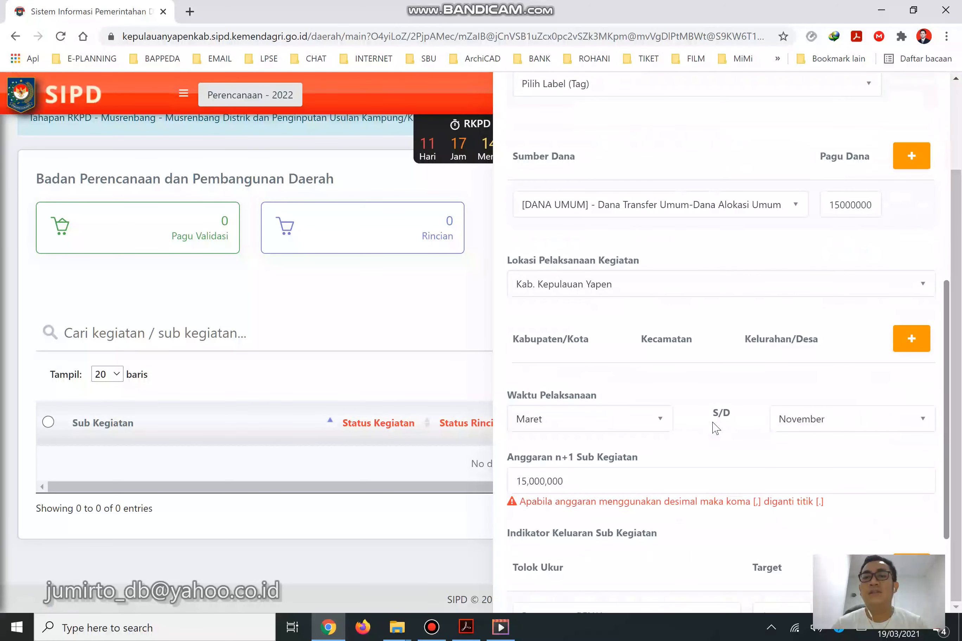
pyautogui.scroll(-3, 716, 428)
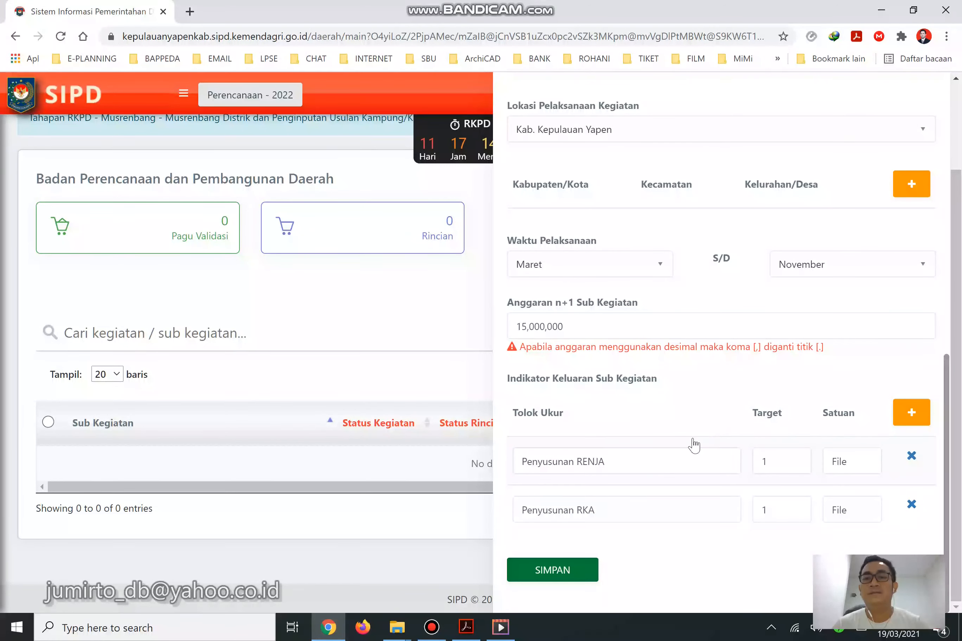
pyautogui.click(587, 571)
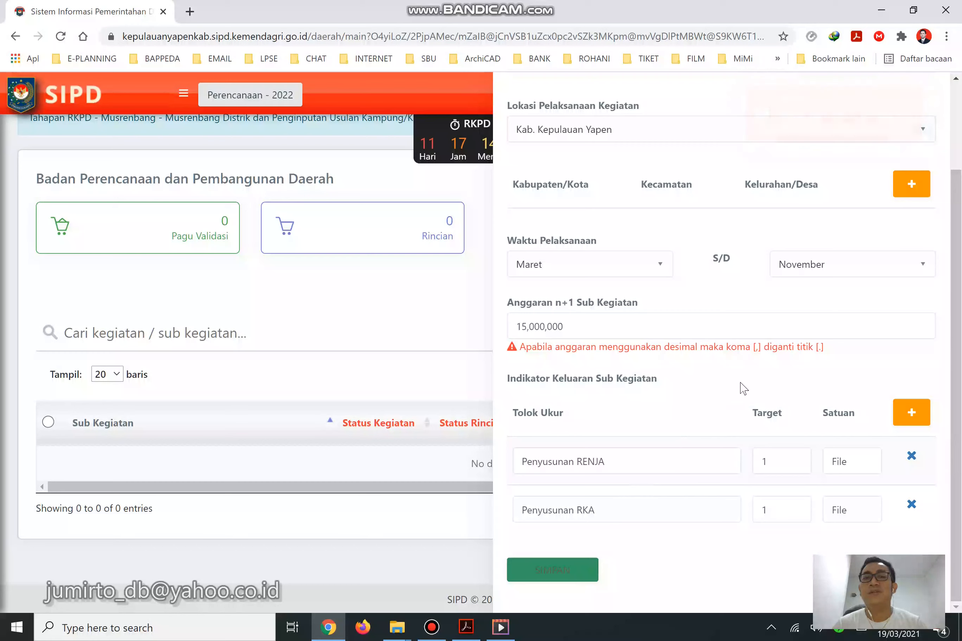
pyautogui.scroll(10, 744, 389)
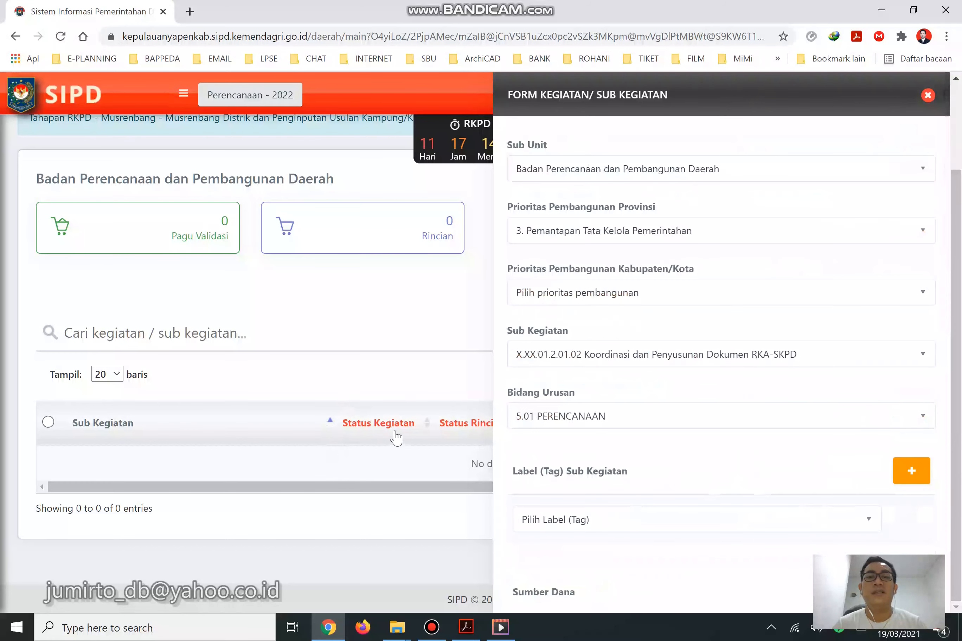
pyautogui.click(591, 365)
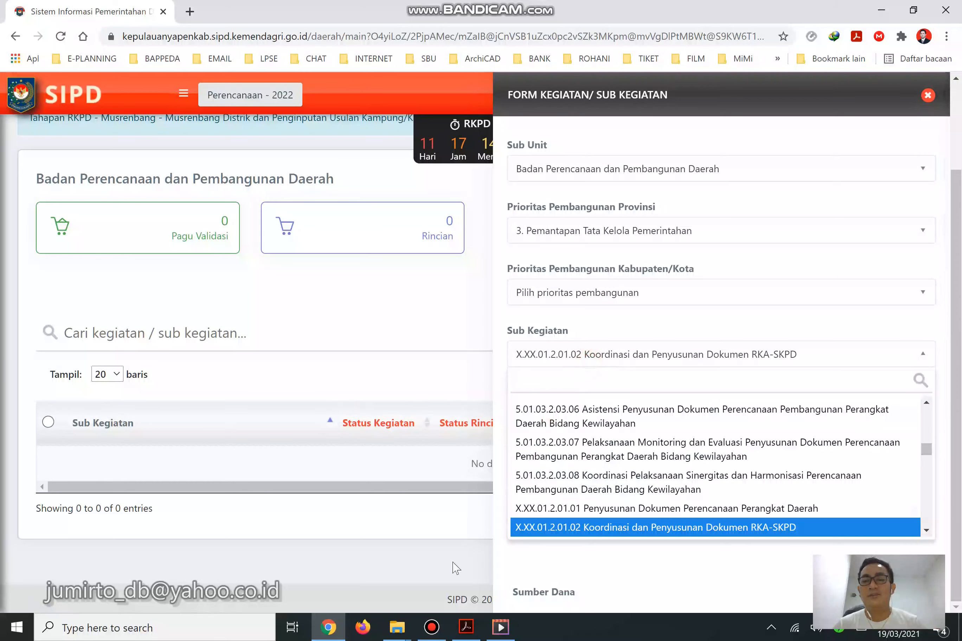
pyautogui.click(466, 628)
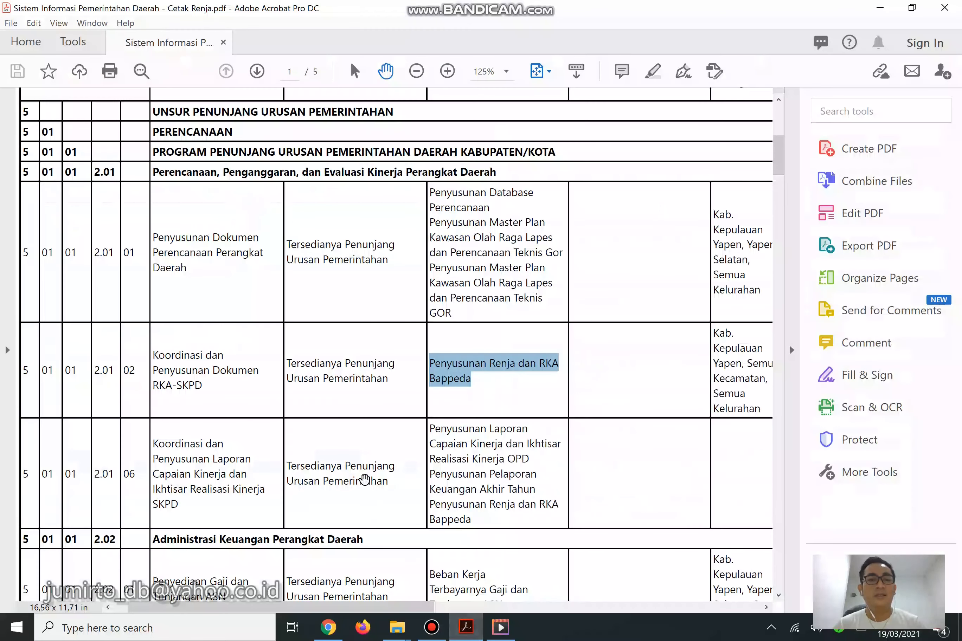
pyautogui.scroll(-3, 365, 480)
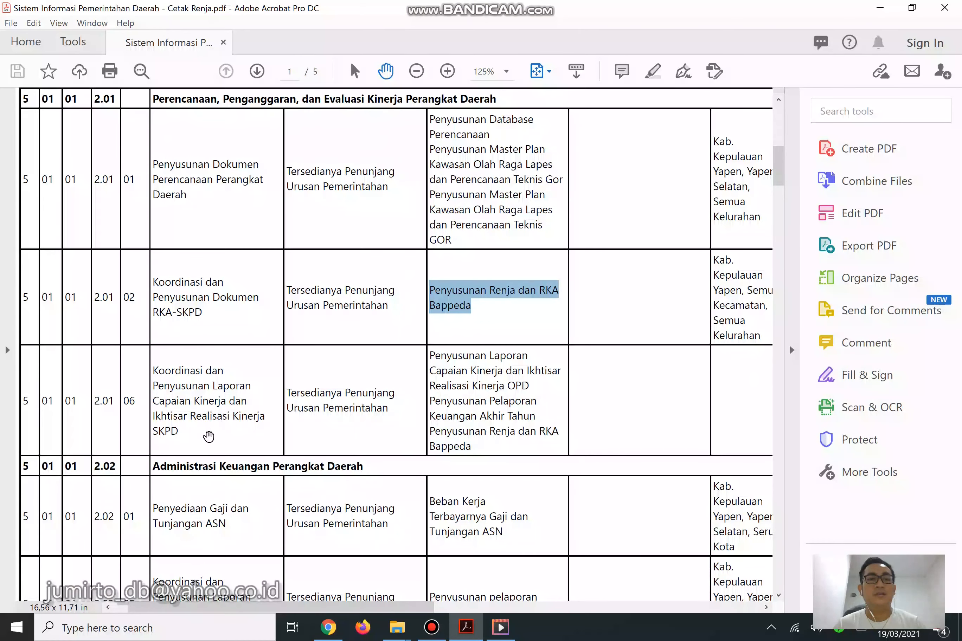
# Return to the SIPD form after reviewing the PDF's 2.02 rows.
pyautogui.click(328, 628)
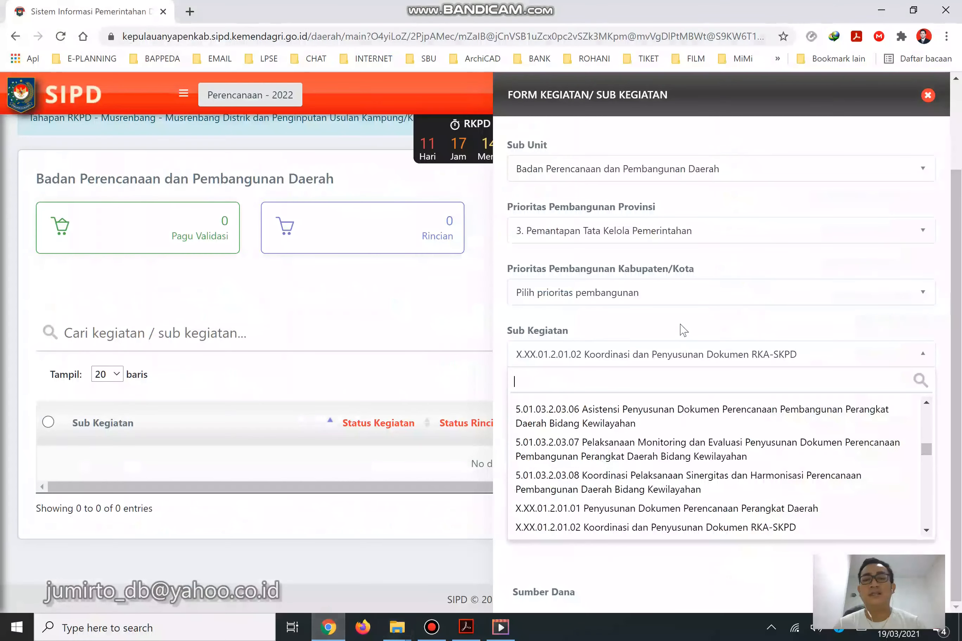
# Choose the Koordinasi dan Penyusunan Laporan Capaian Kinerja sub-kegiatan via a 'realisasi' search, then view the Renja PDF.
pyautogui.write('rea')
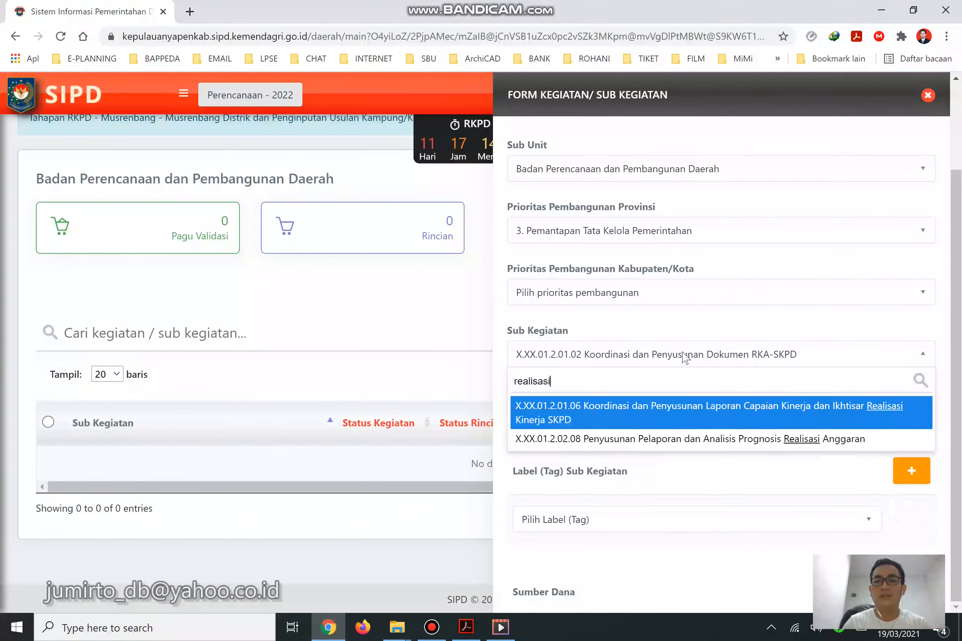
pyautogui.write('lisasi')
pyautogui.press('Return')
pyautogui.scroll(-10, 694, 370)
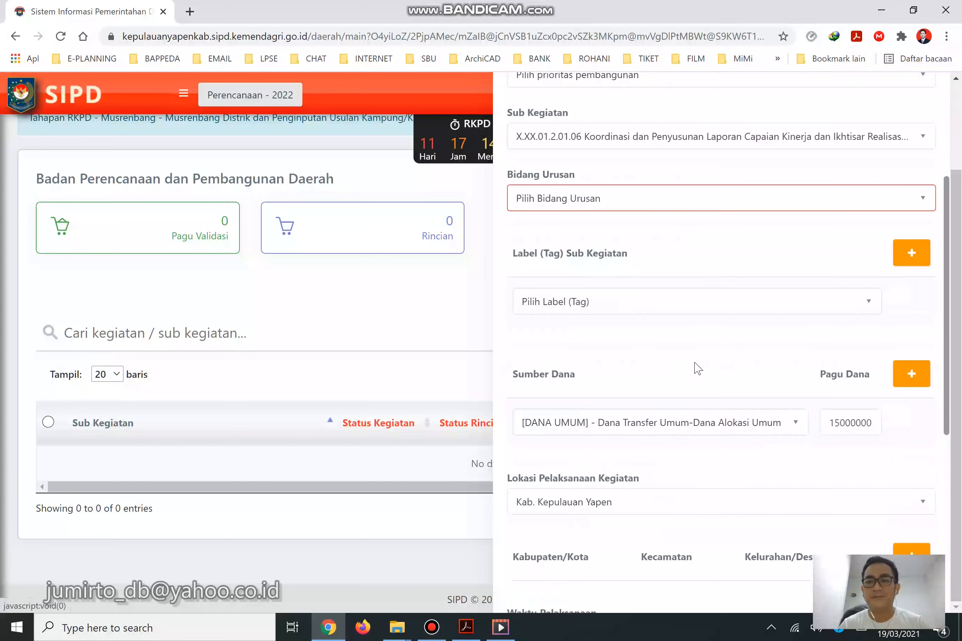
pyautogui.click(465, 629)
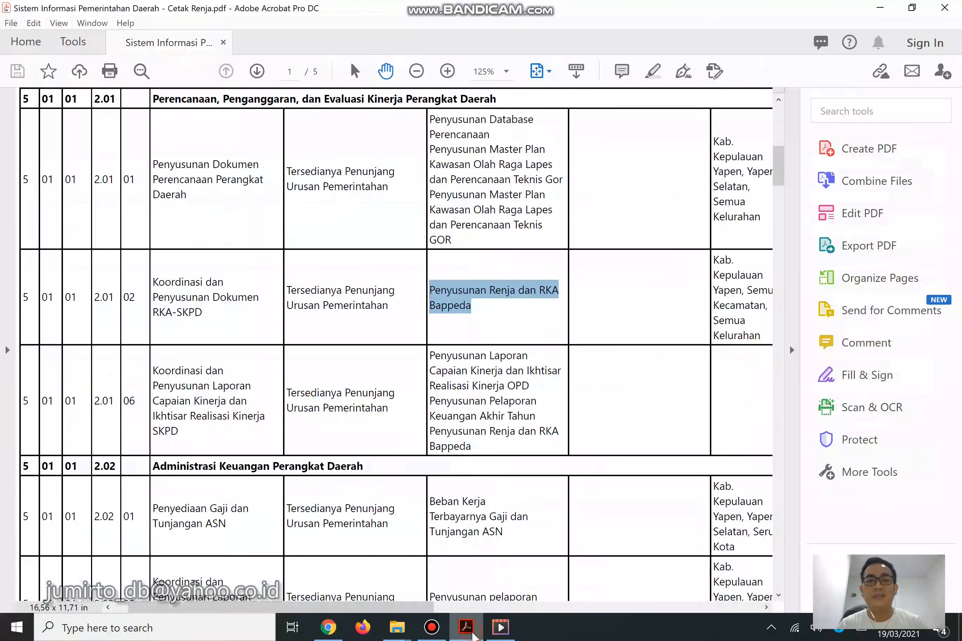
# Review the Renja PDF's 2.01.06 row, budgeted 7,500,000, then go back to SIPD.
pyautogui.click(414, 616)
pyautogui.moveTo(415, 609)
pyautogui.mouseDown()
pyautogui.moveTo(592, 611)
pyautogui.moveTo(410, 610)
pyautogui.mouseUp()
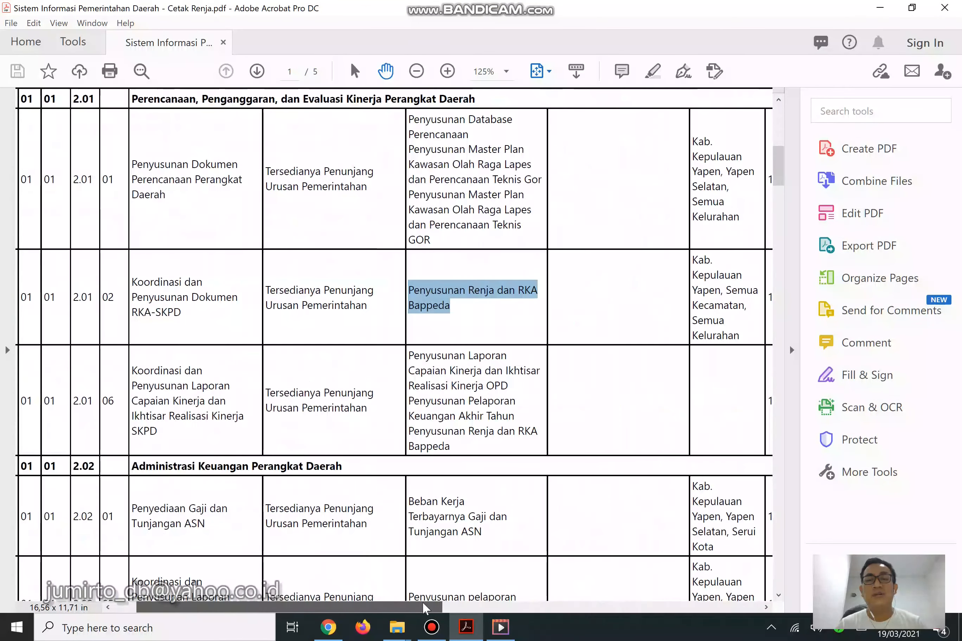
pyautogui.click(327, 627)
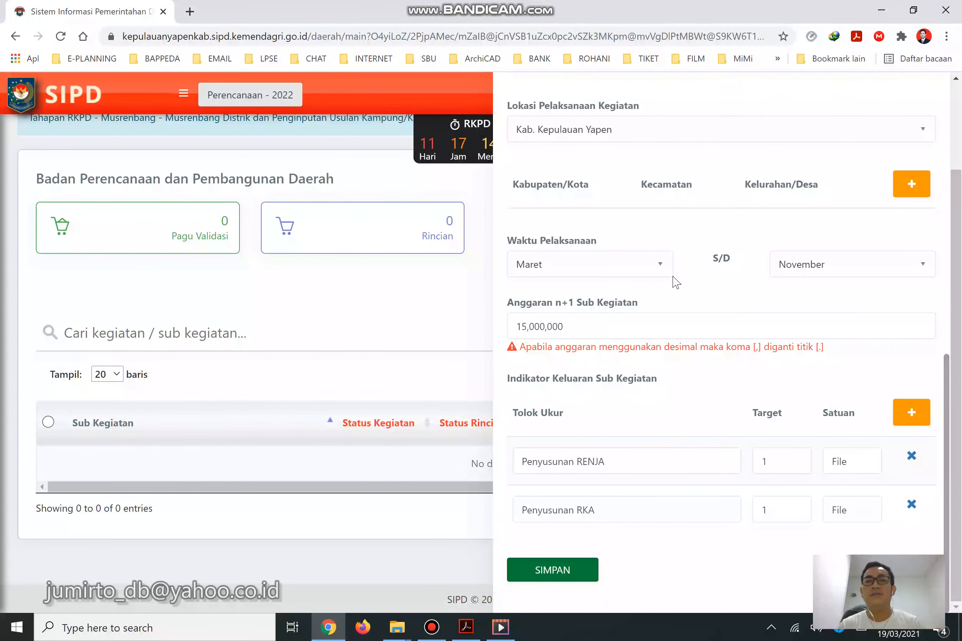
# Change the Pagu Dana amount to 7500000.
pyautogui.scroll(4, 852, 240)
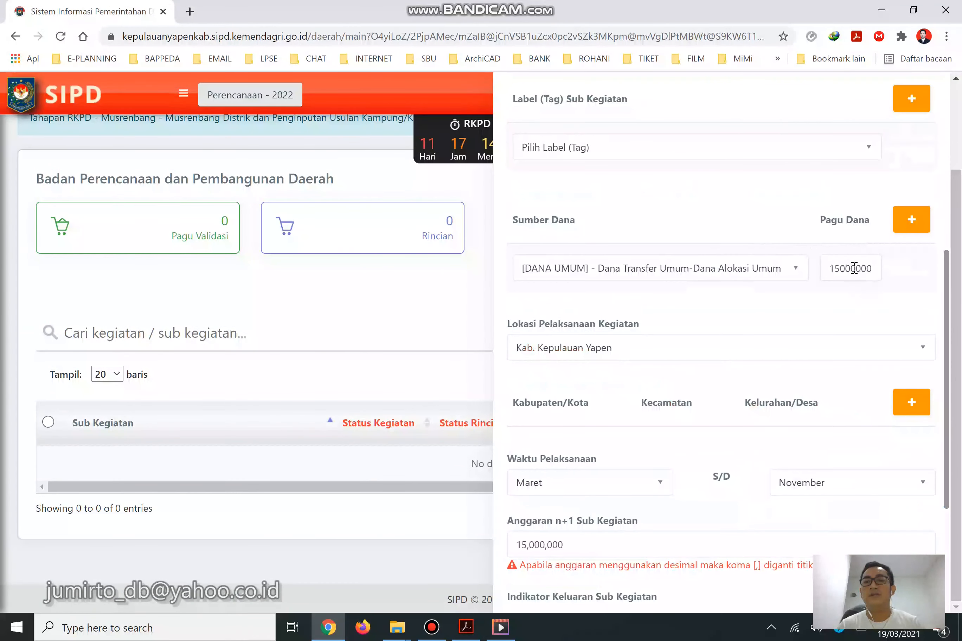
pyautogui.moveTo(840, 269); pyautogui.dragTo(747, 268)
pyautogui.write('7')
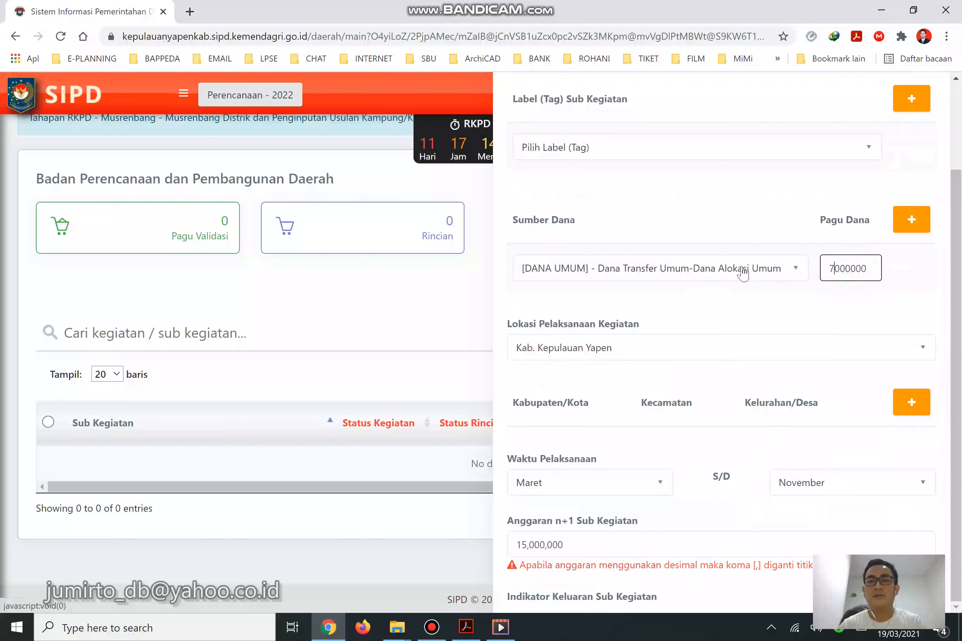
pyautogui.doubleClick(857, 280)
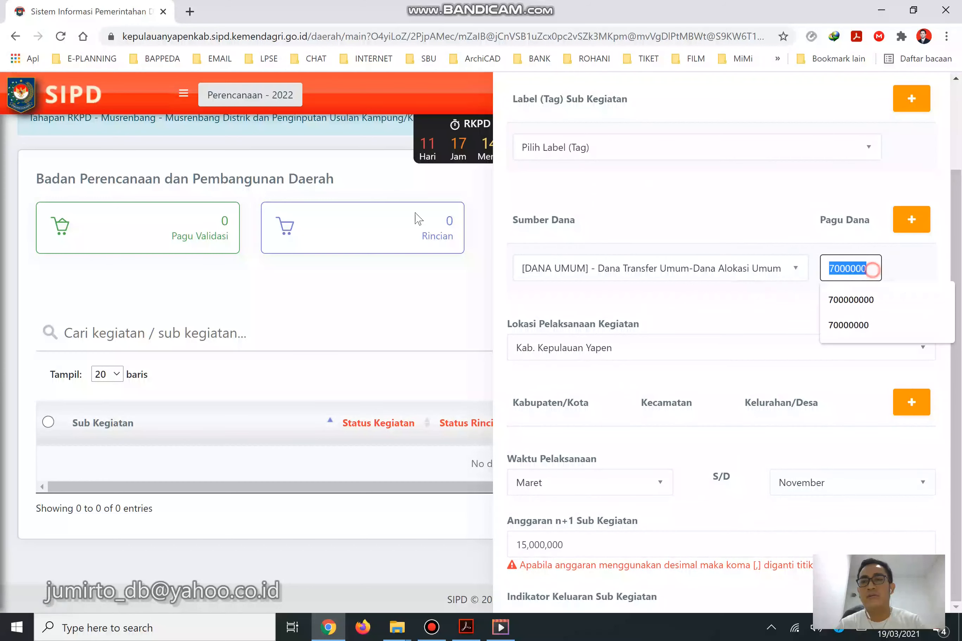
pyautogui.write('7500000')
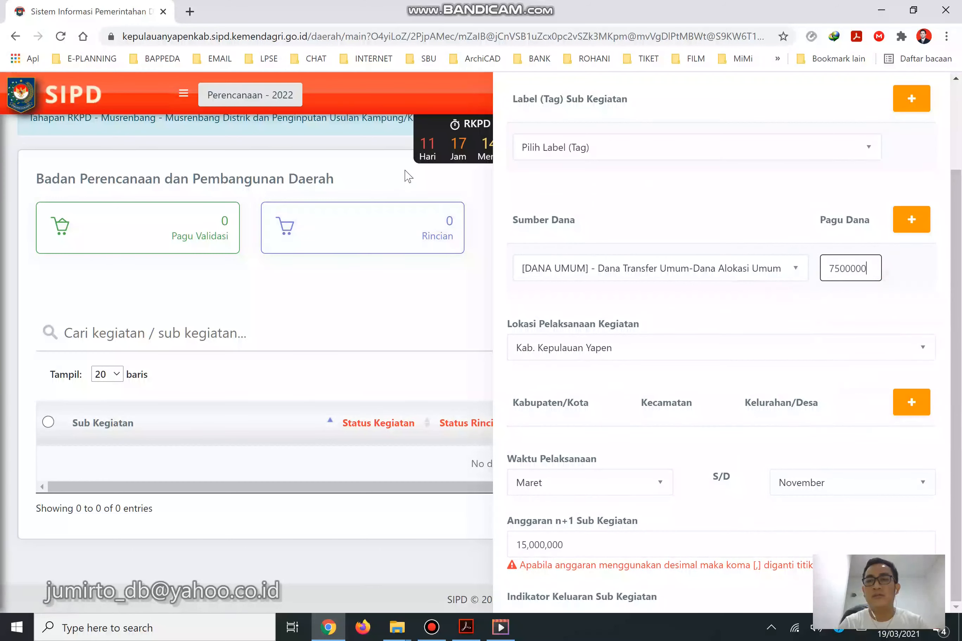
pyautogui.click(782, 322)
# Set Waktu Pelaksanaan to run from Oktober to Desember, then bring up the Renja PDF.
pyautogui.scroll(-5, 705, 371)
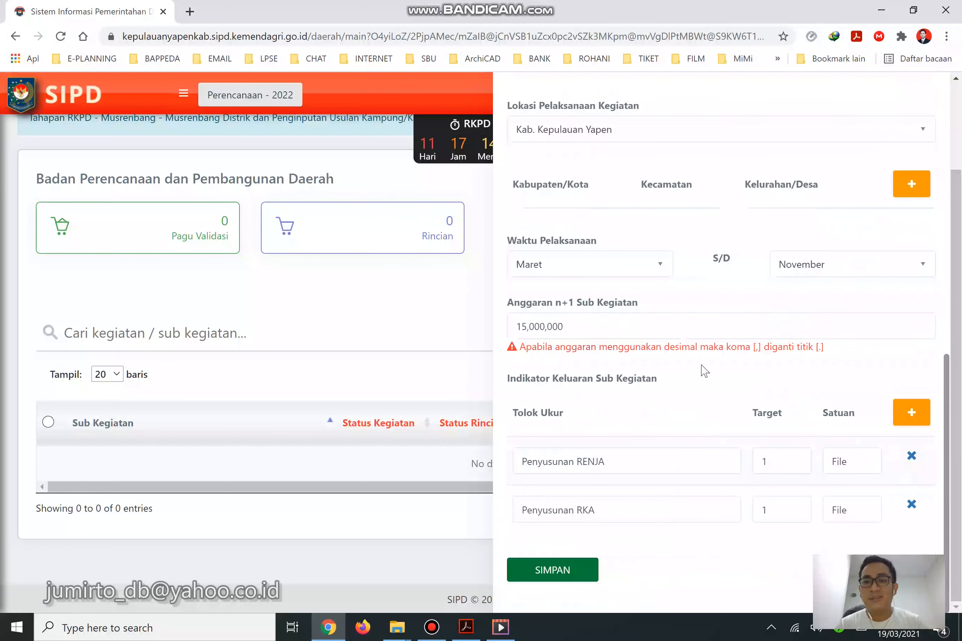
pyautogui.click(629, 270)
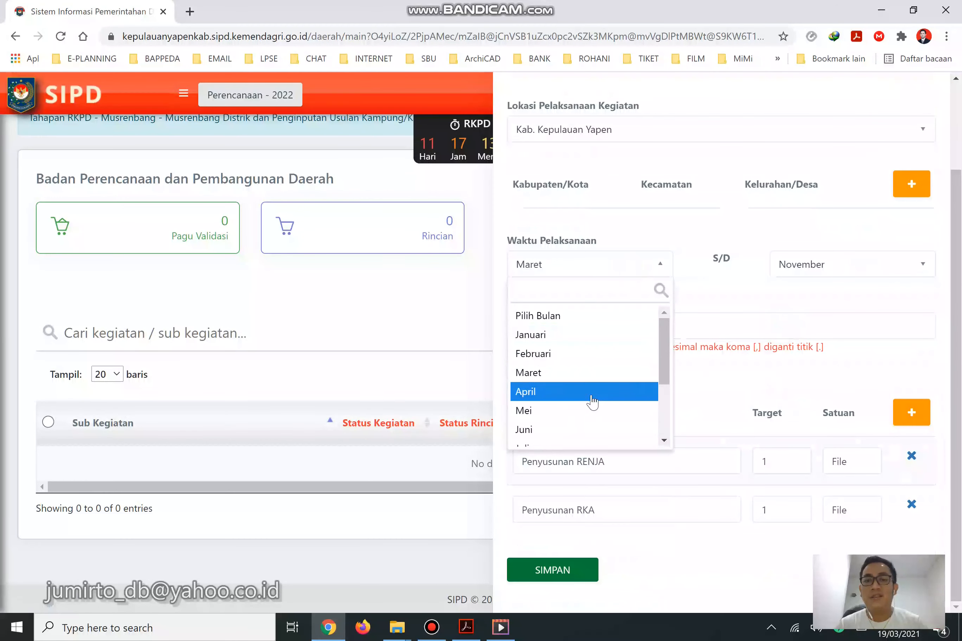
pyautogui.scroll(-3, 594, 405)
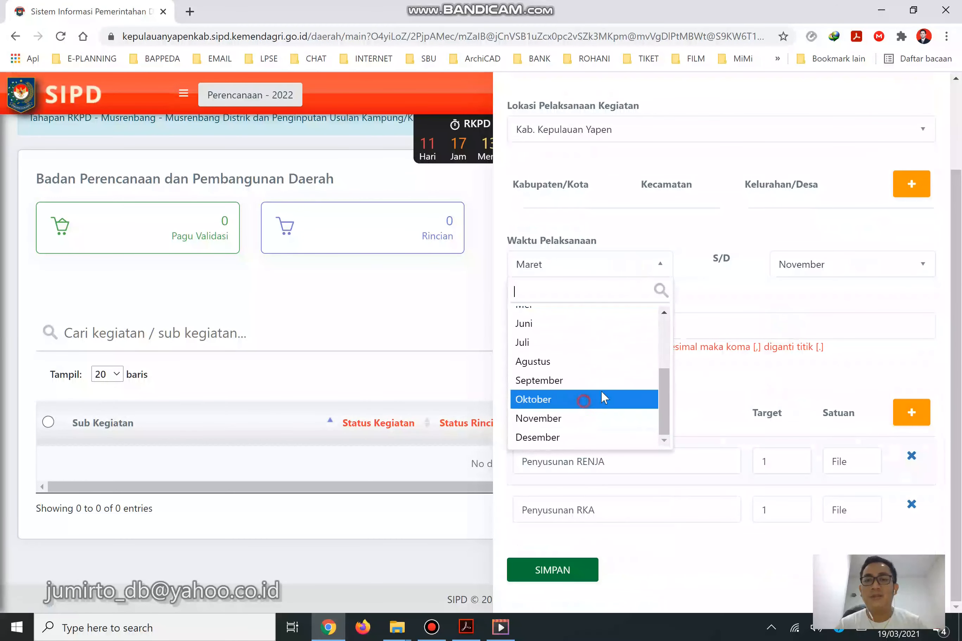
pyautogui.click(583, 400)
pyautogui.click(822, 271)
pyautogui.scroll(-2, 844, 359)
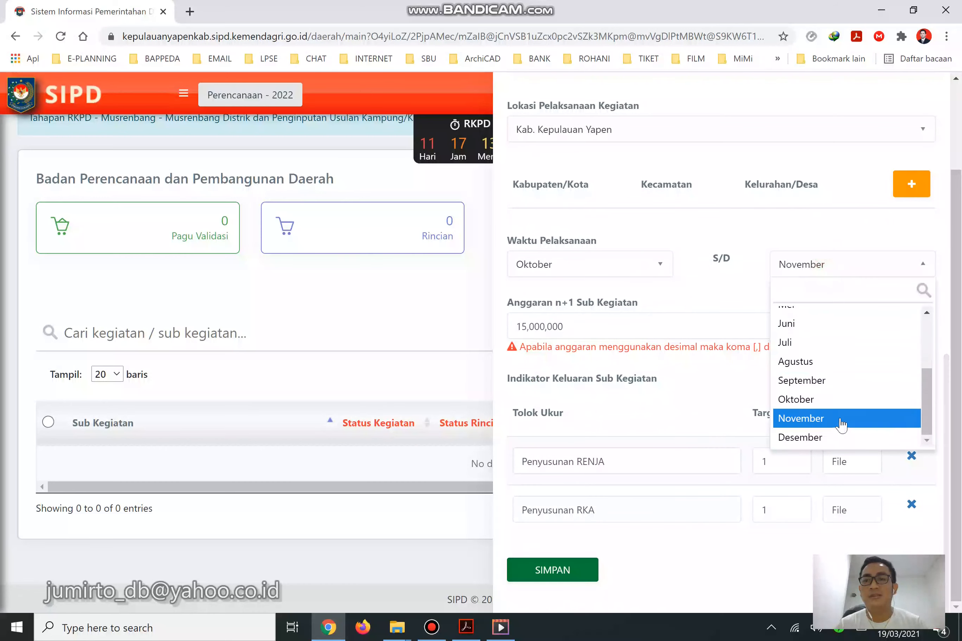
pyautogui.click(847, 438)
pyautogui.click(466, 628)
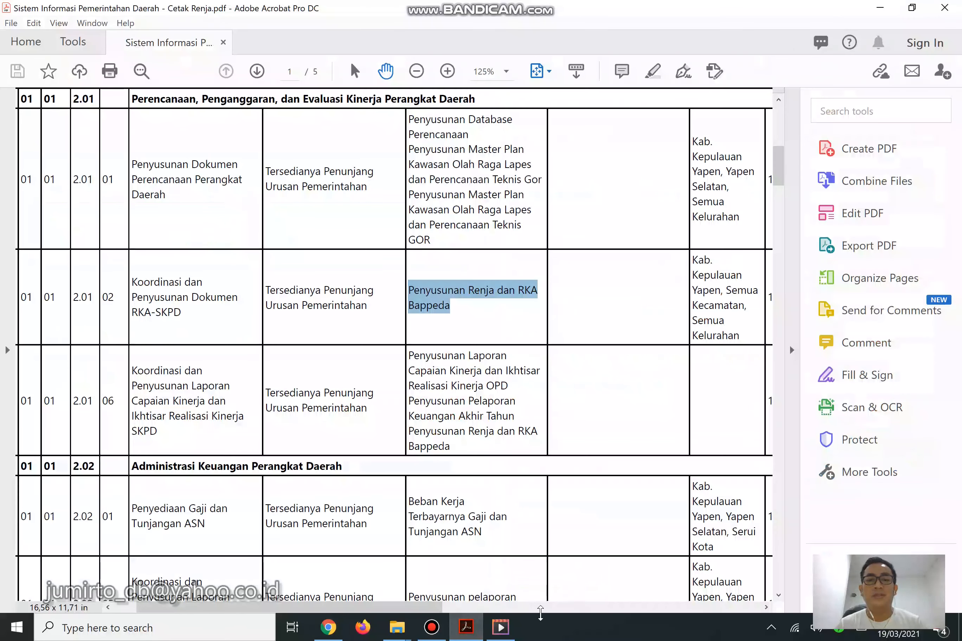
# Select the 2.01.06 row's indicator text in the Renja PDF and return to SIPD.
pyautogui.moveTo(449, 610); pyautogui.dragTo(427, 609)
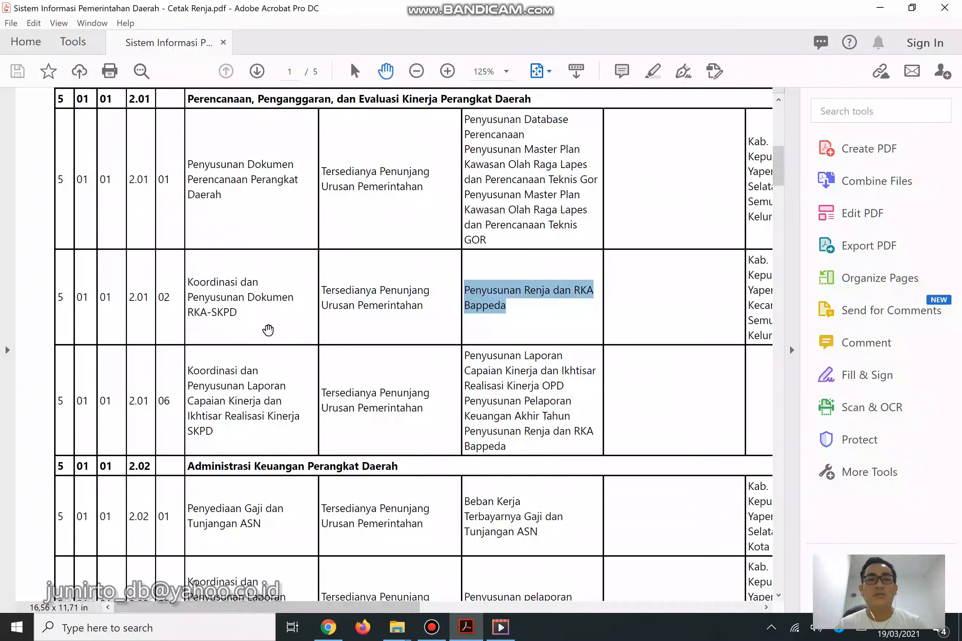
pyautogui.click(497, 369)
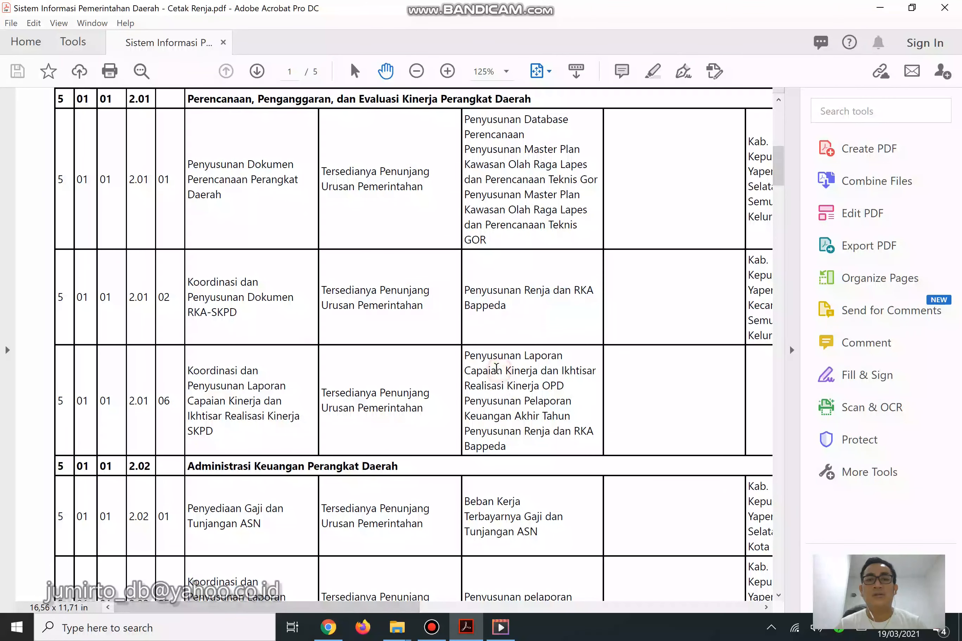
pyautogui.moveTo(467, 355); pyautogui.dragTo(513, 455)
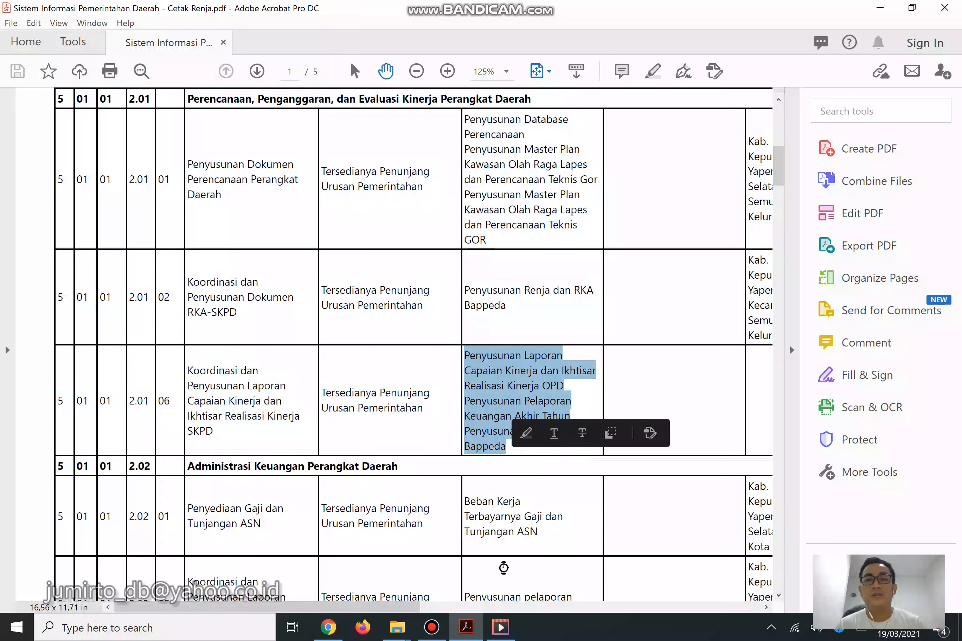
pyautogui.click(322, 632)
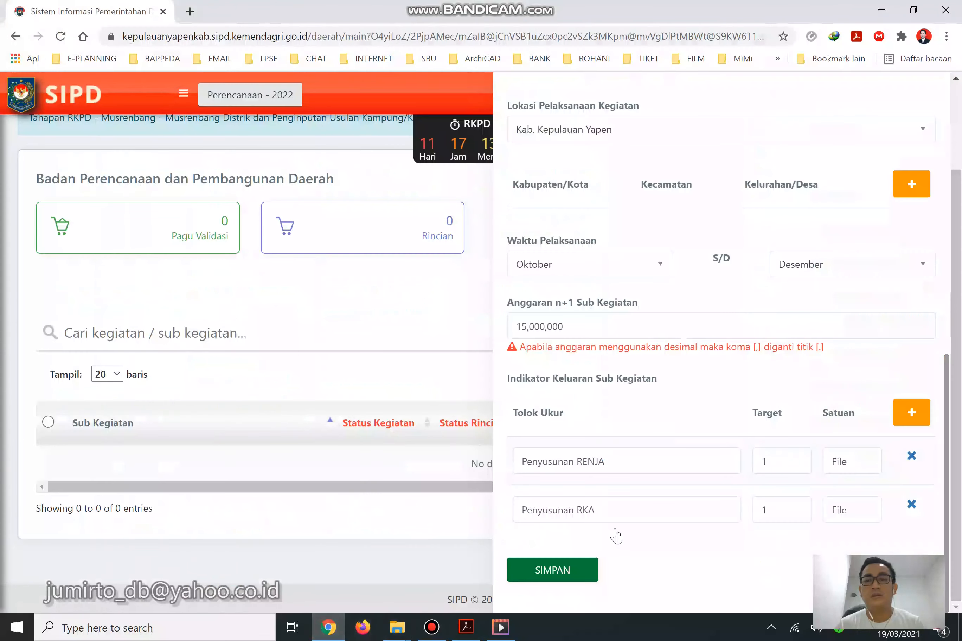
# Paste the Laporan Capaian Kinerja text as the sole indicator, fix its spacing, and try saving.
pyautogui.click(625, 462)
pyautogui.hotkey('ctrl', 'a')
pyautogui.write('Akhir Tahun Penyusunan Renja dan RKABappeda')
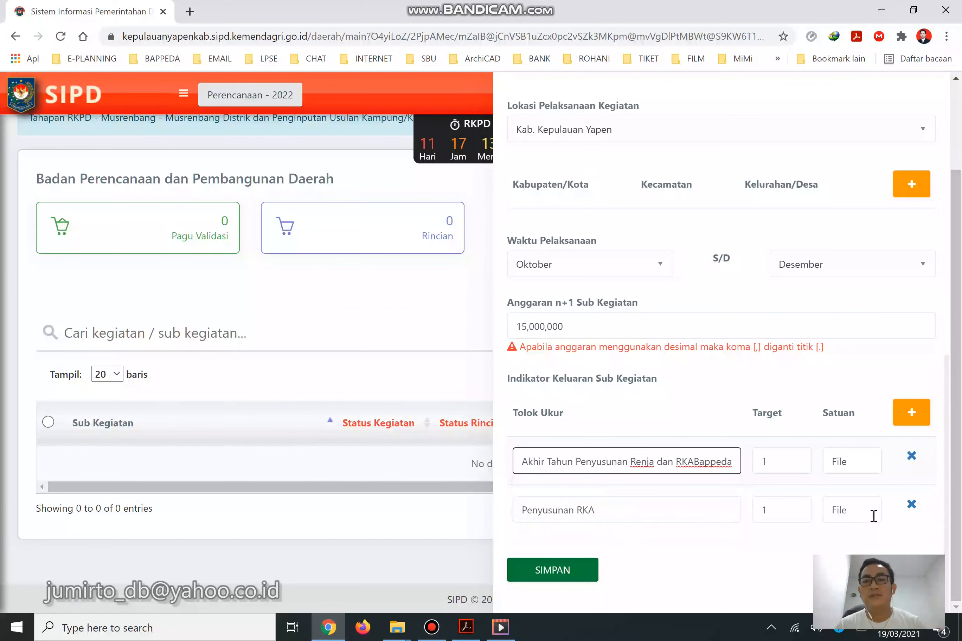
pyautogui.click(913, 512)
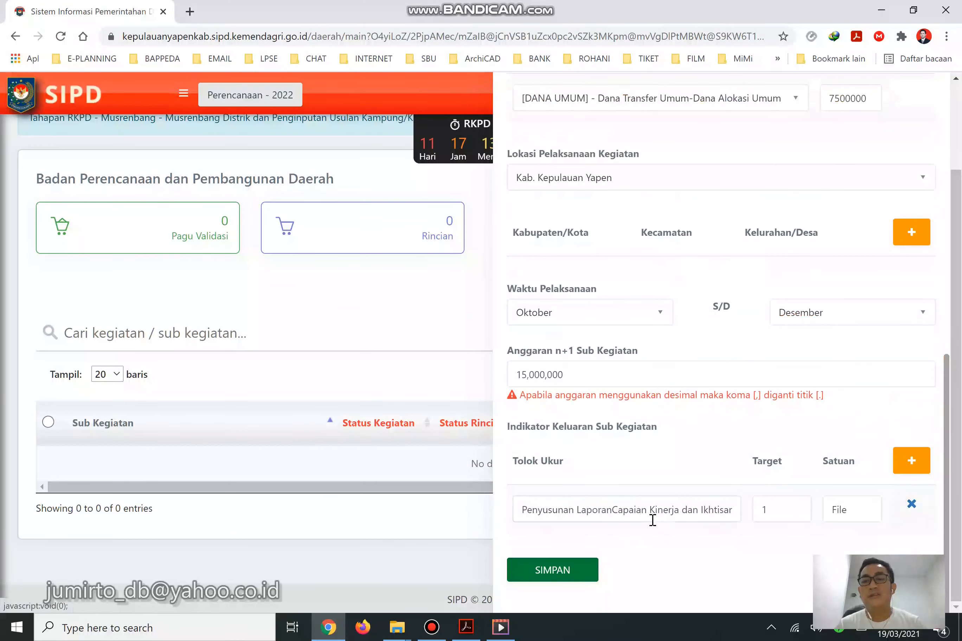
pyautogui.click(612, 510)
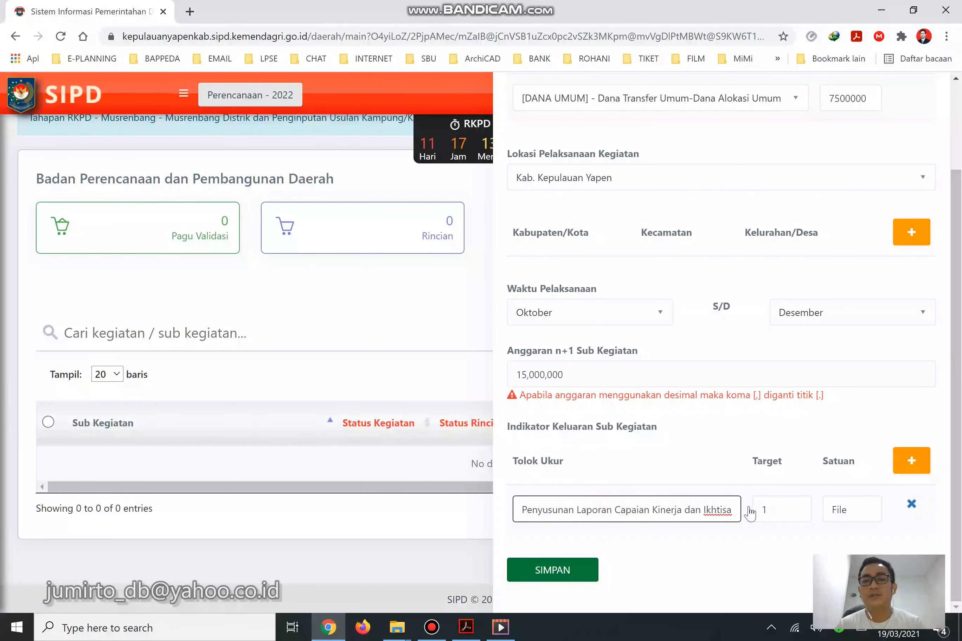
pyautogui.click(562, 573)
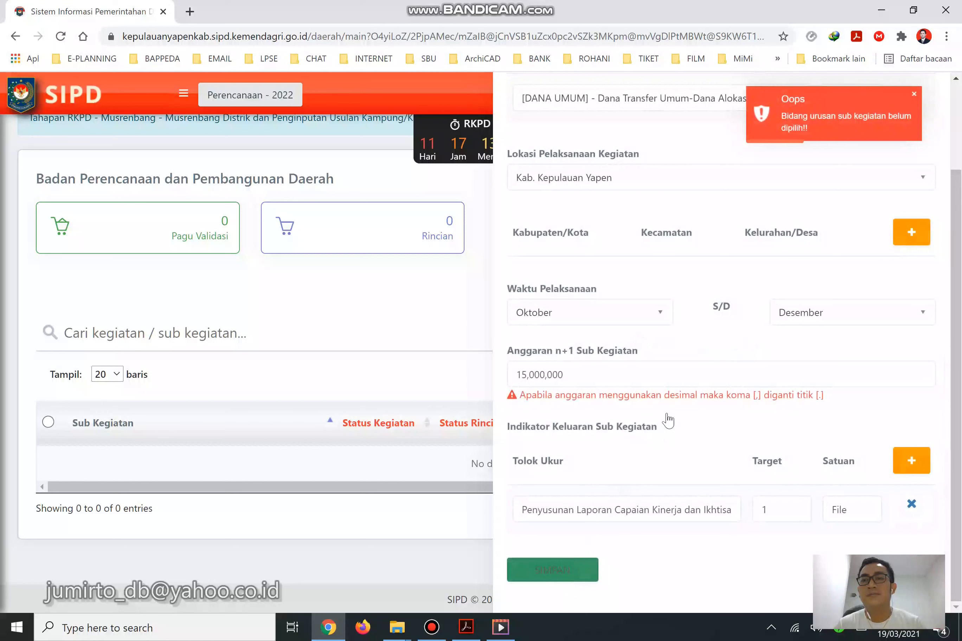
pyautogui.scroll(10, 666, 421)
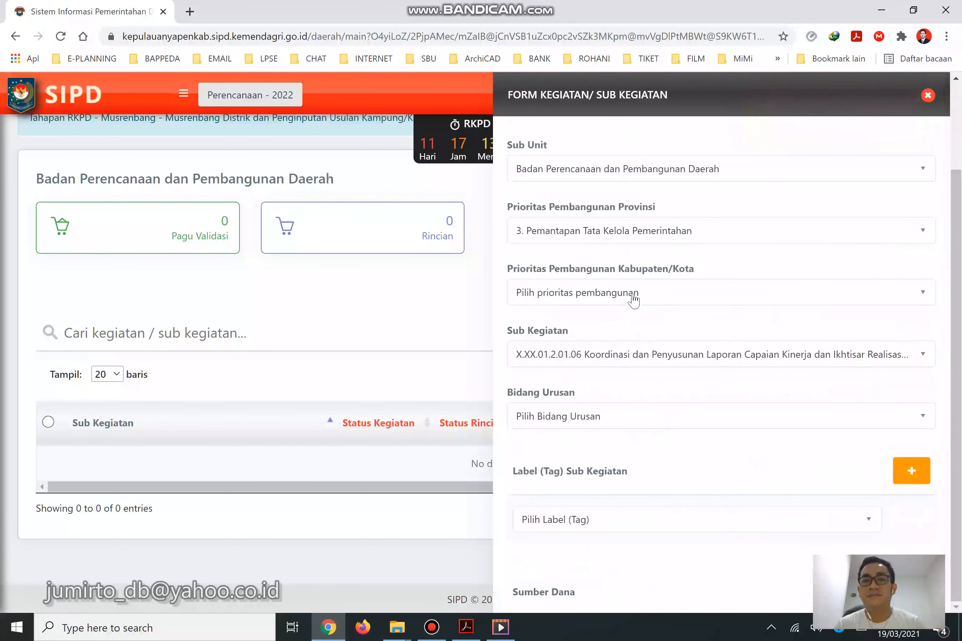
# Set Bidang Urusan to 5.01 PERENCANAAN and try saving the sub-kegiatan.
pyautogui.click(634, 293)
pyautogui.click(644, 290)
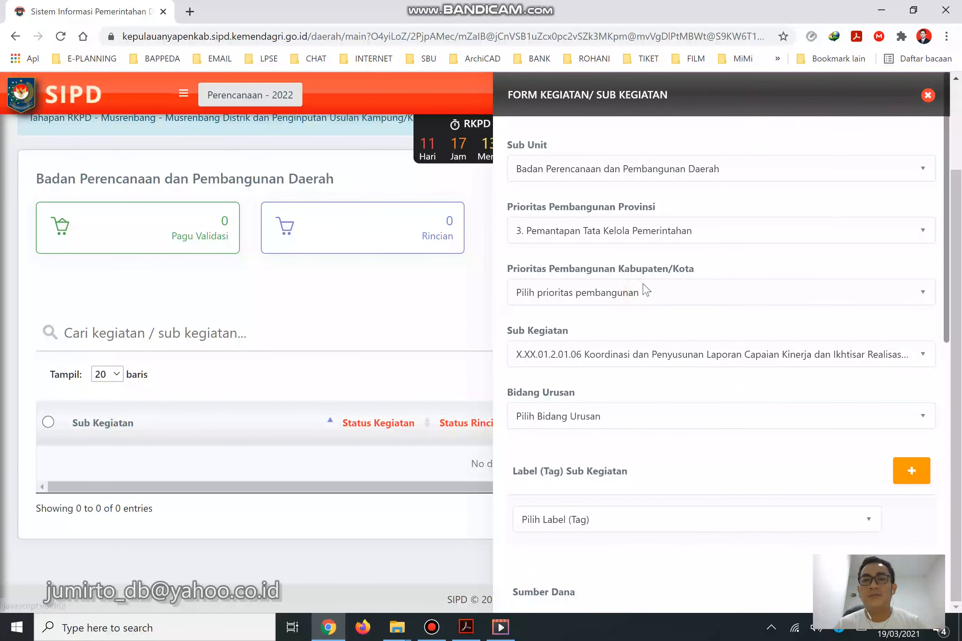
pyautogui.click(630, 424)
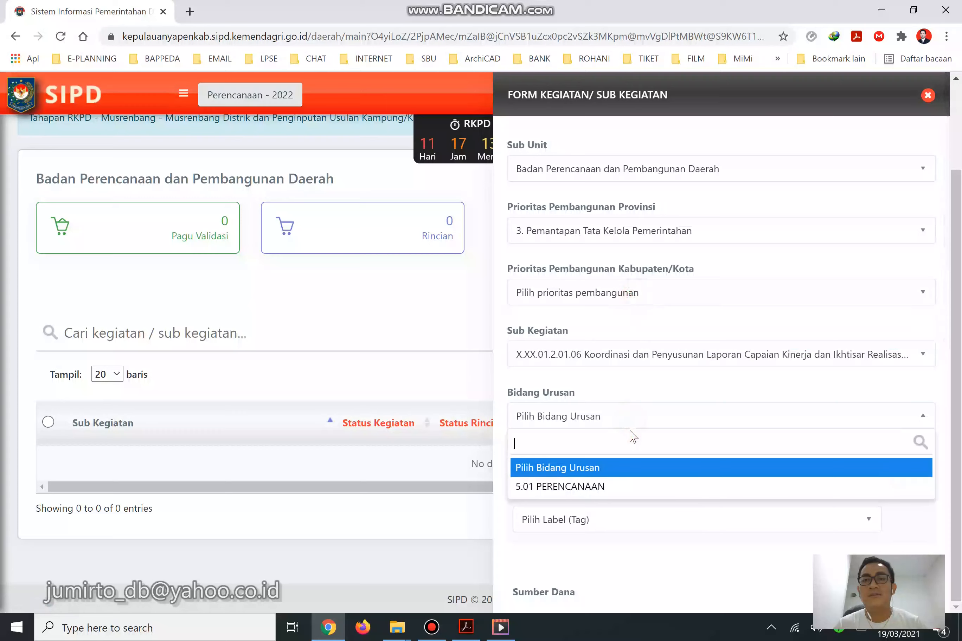
pyautogui.click(635, 487)
pyautogui.scroll(-5, 683, 444)
pyautogui.scroll(5, 686, 446)
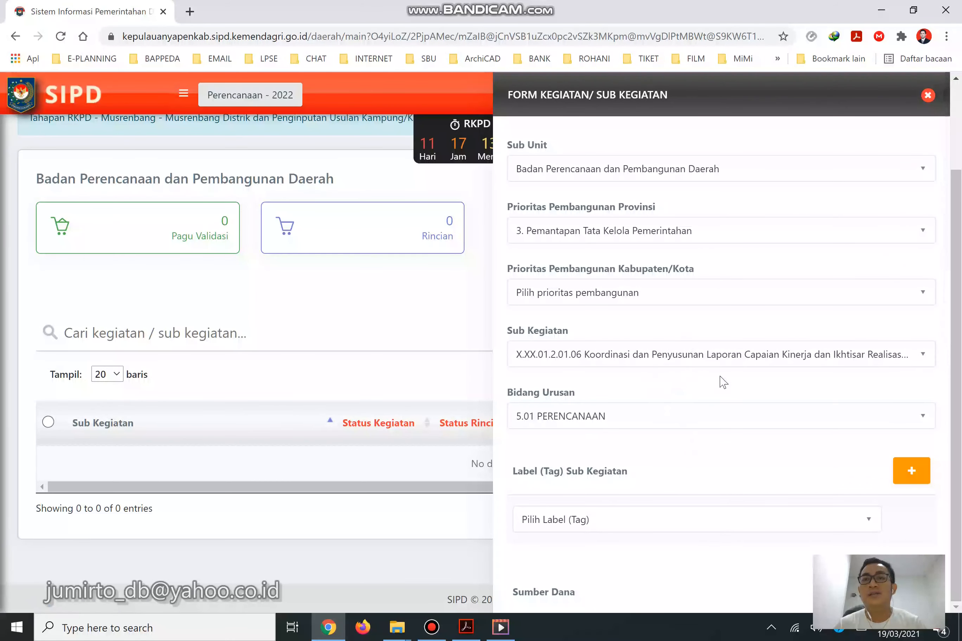
pyautogui.scroll(-10, 848, 269)
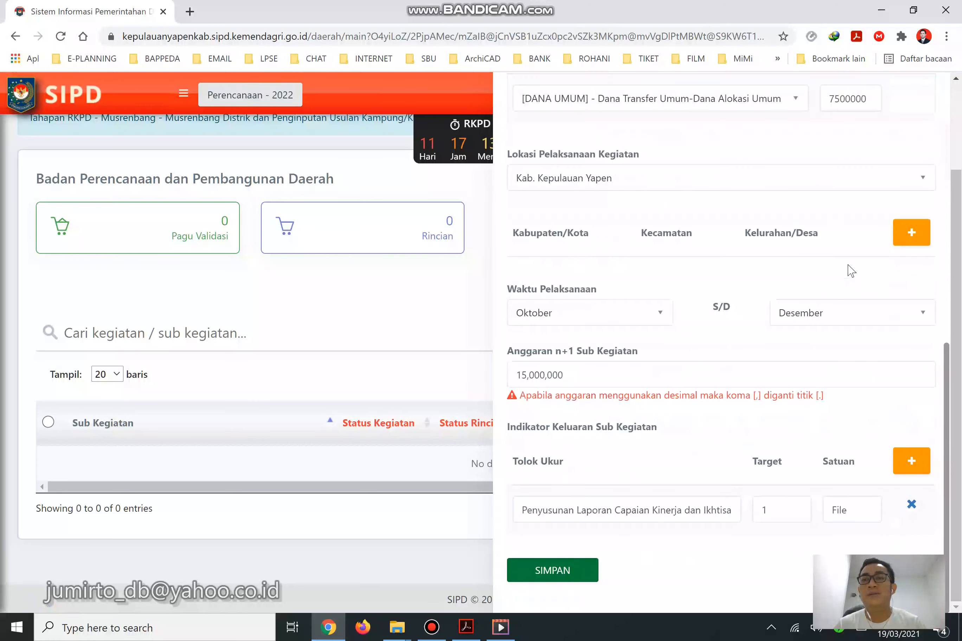
pyautogui.click(586, 570)
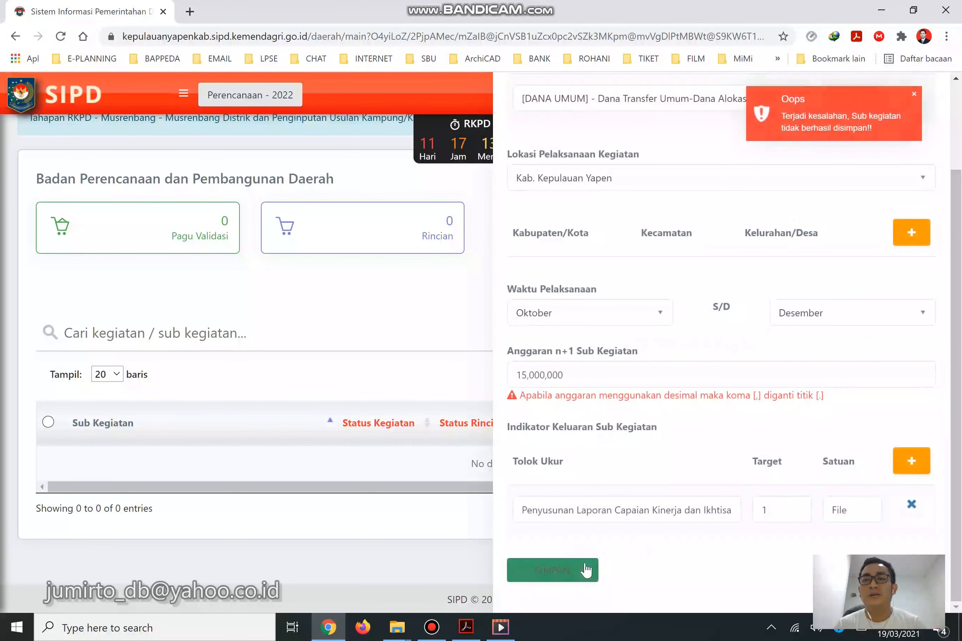
# Switch the sub-kegiatan to X.XX.01.2.01.04 and retry the save.
pyautogui.scroll(10, 650, 451)
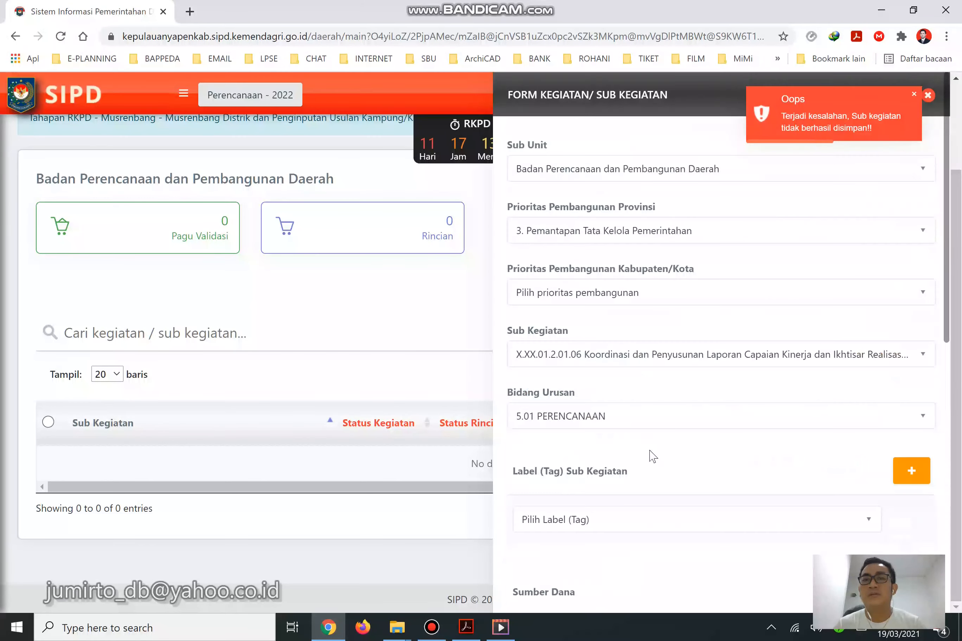
pyautogui.click(695, 359)
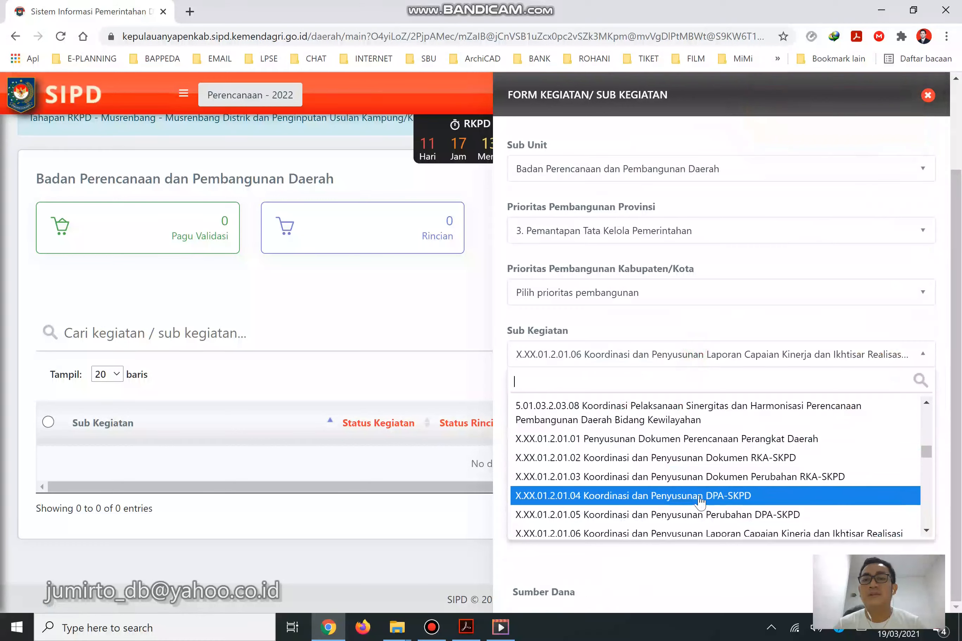
pyautogui.click(700, 498)
pyautogui.scroll(-10, 712, 455)
pyautogui.click(581, 571)
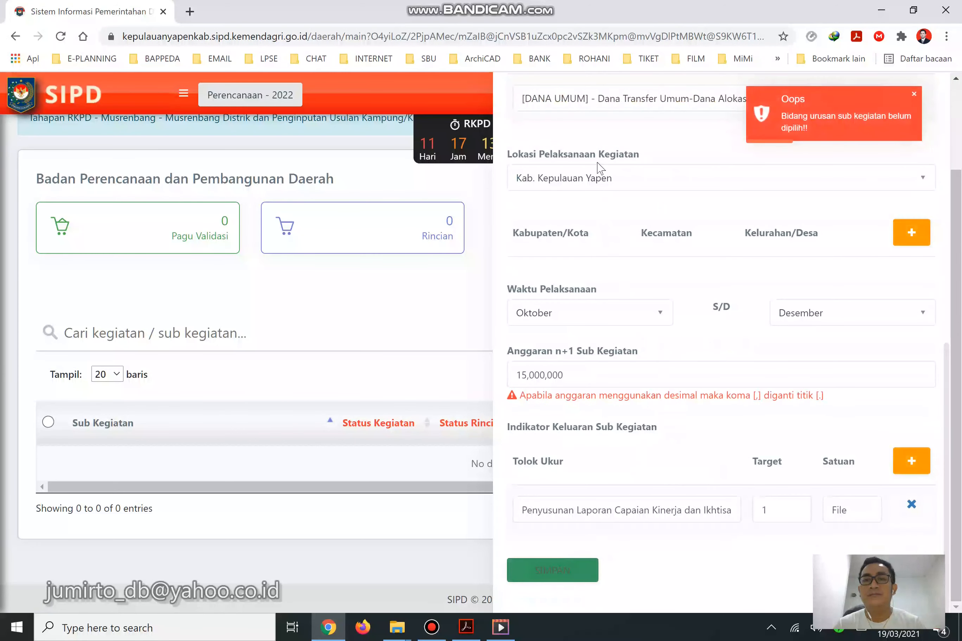
# Reselect Bidang Urusan 5.01 PERENCANAAN and submit the entry once more.
pyautogui.scroll(7, 599, 168)
pyautogui.click(600, 306)
pyautogui.click(599, 377)
pyautogui.scroll(-10, 670, 377)
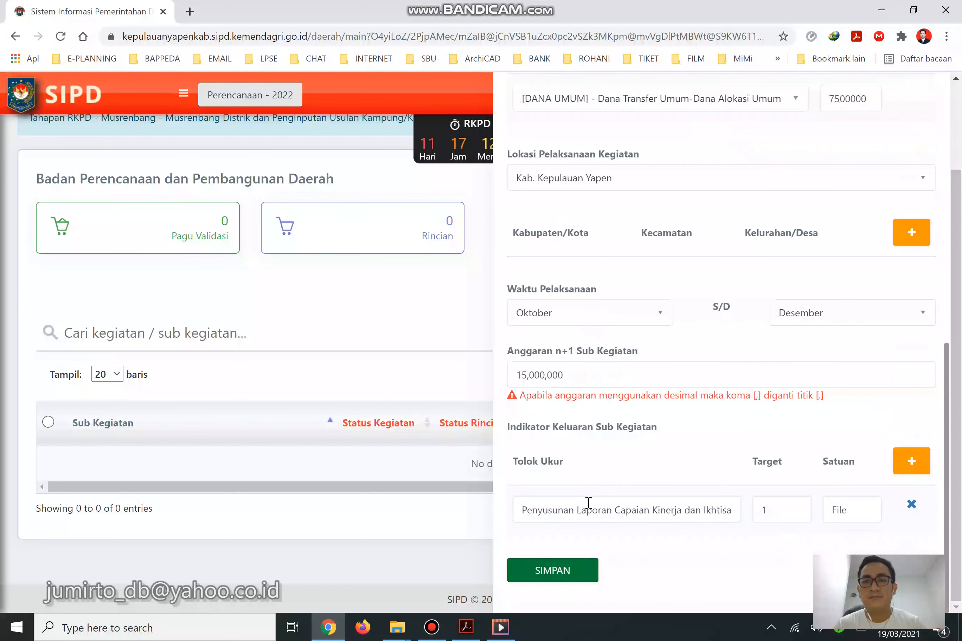
pyautogui.click(566, 575)
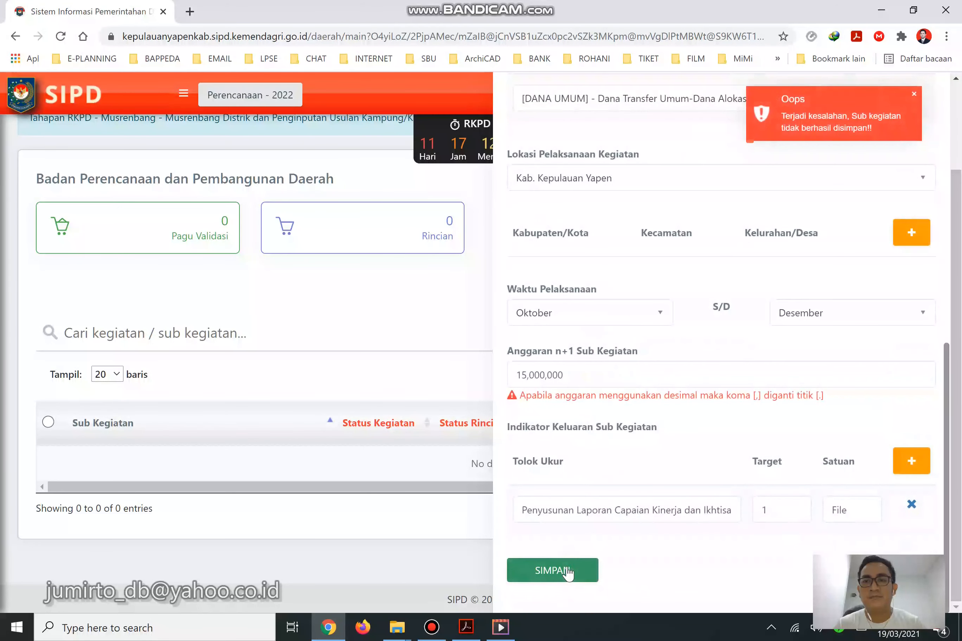
pyautogui.scroll(12, 649, 404)
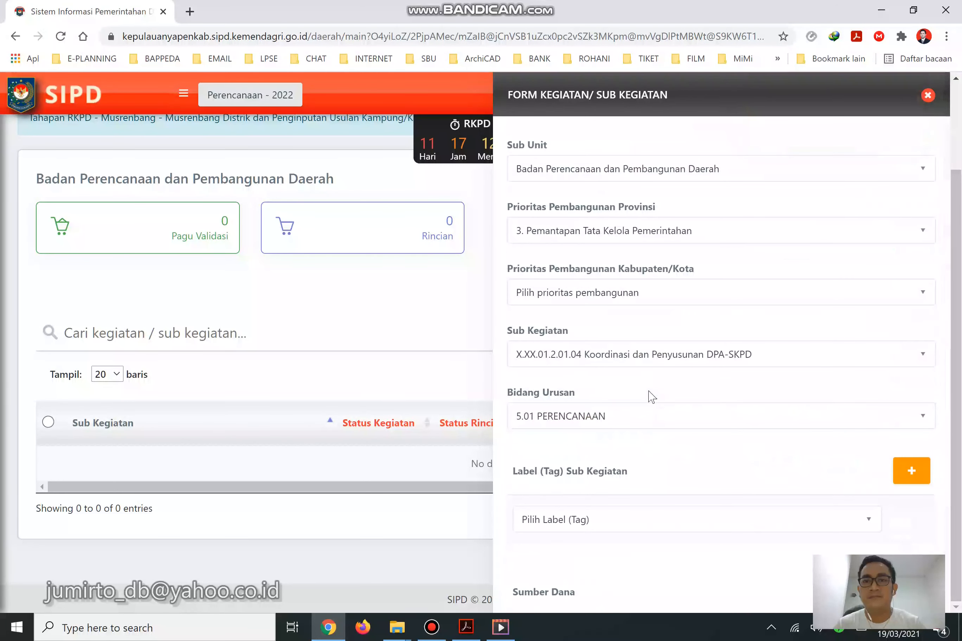
pyautogui.scroll(-10, 642, 420)
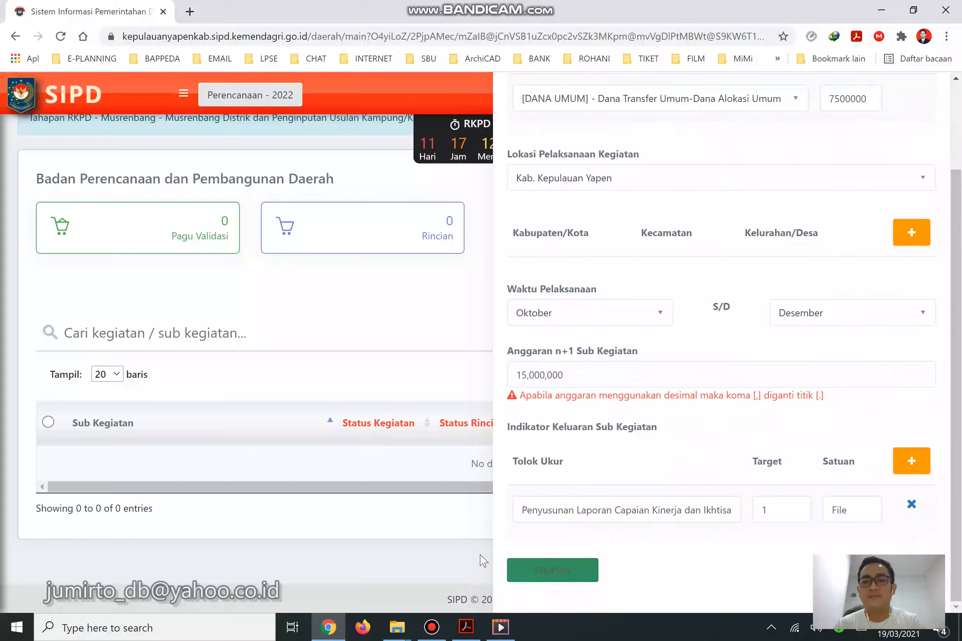
pyautogui.hotkey('alt', 'Tab')
# Back in the SIPD form, submit the sub-kegiatan entry with SIMPAN.
pyautogui.click(329, 629)
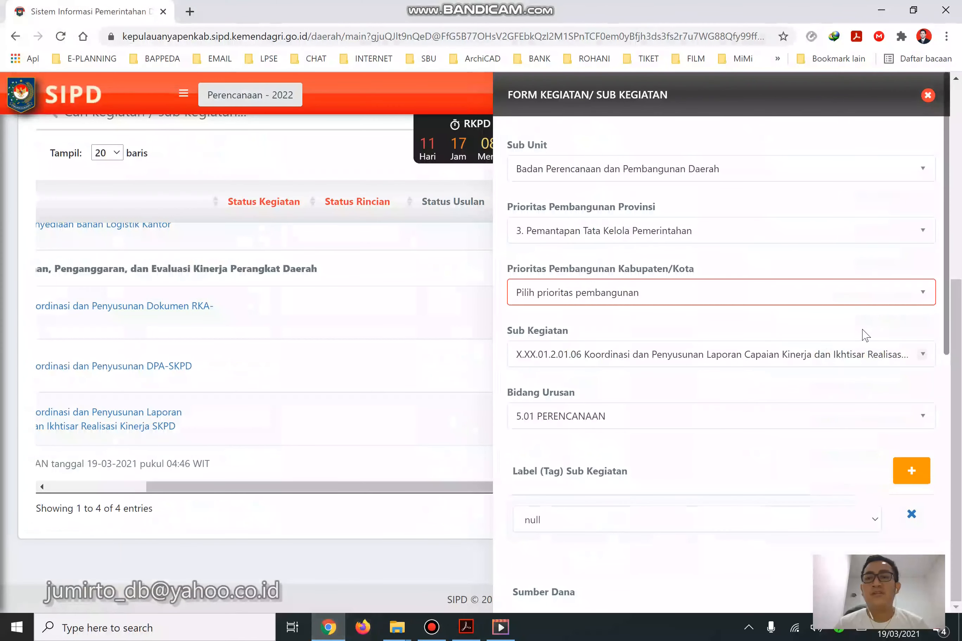
pyautogui.moveTo(950, 243); pyautogui.dragTo(949, 325)
pyautogui.moveTo(946, 283); pyautogui.dragTo(950, 549)
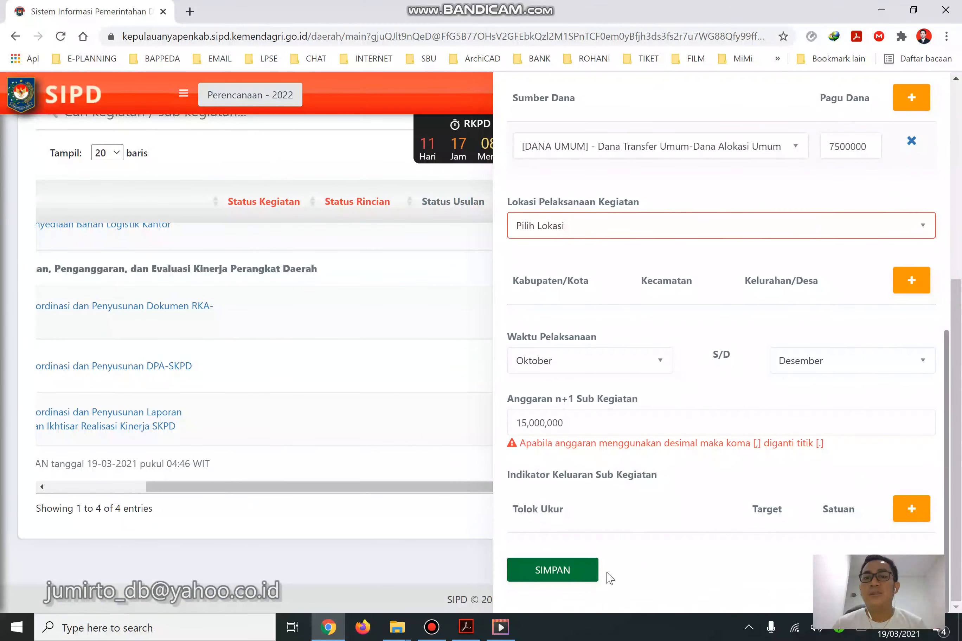
pyautogui.click(586, 579)
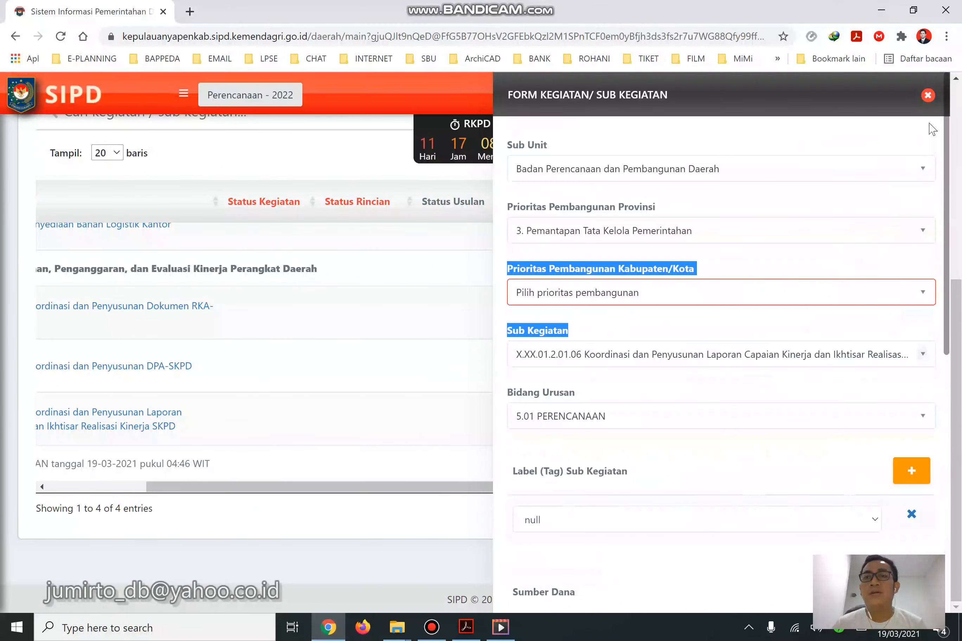
# Close the form and scroll the RKPD table to show all four sub-kegiatan entries.
pyautogui.click(928, 96)
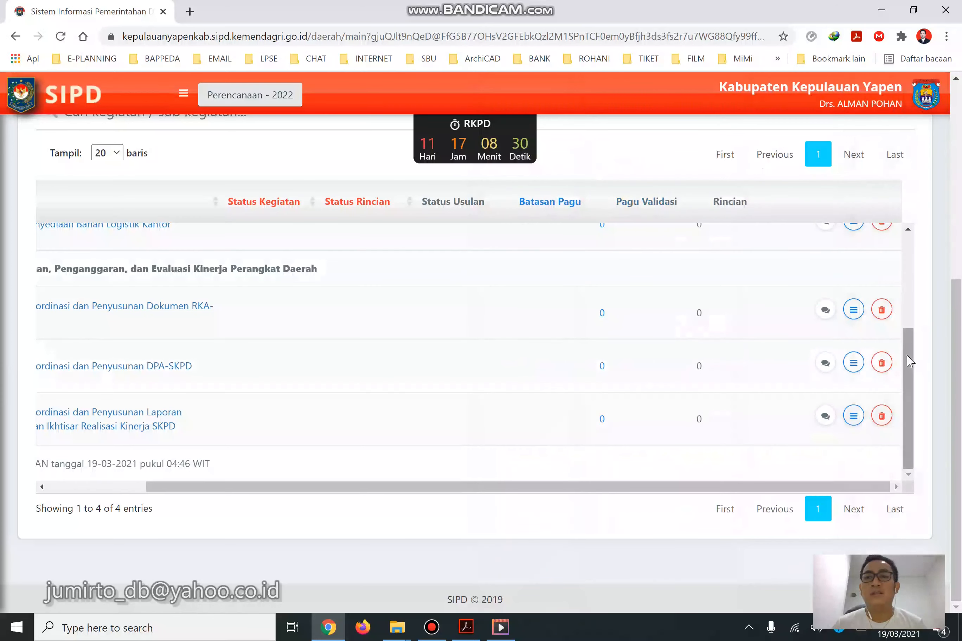
pyautogui.moveTo(606, 488); pyautogui.dragTo(469, 503)
pyautogui.scroll(2, 261, 377)
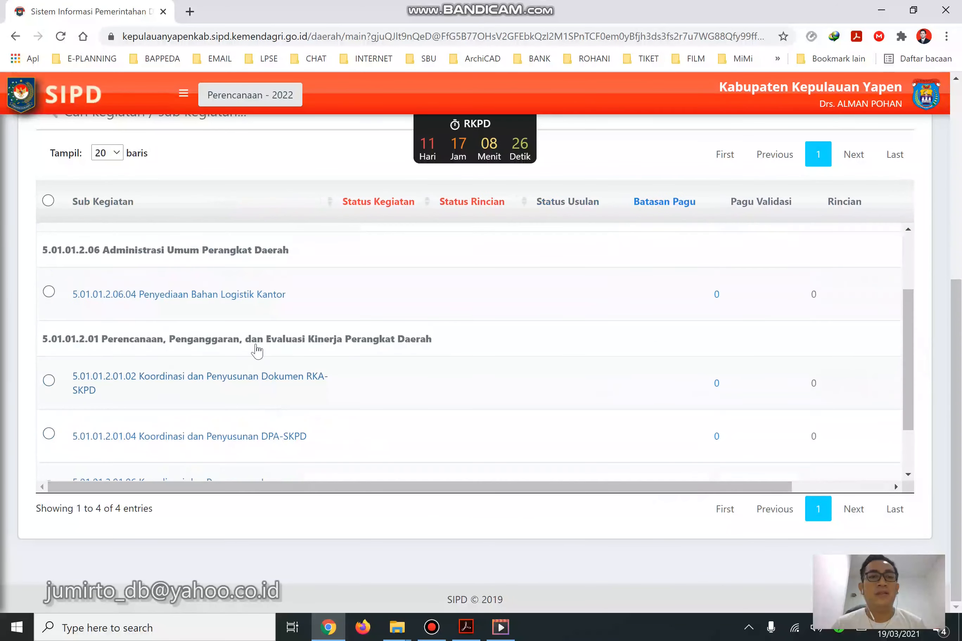
pyautogui.moveTo(531, 494); pyautogui.dragTo(794, 441)
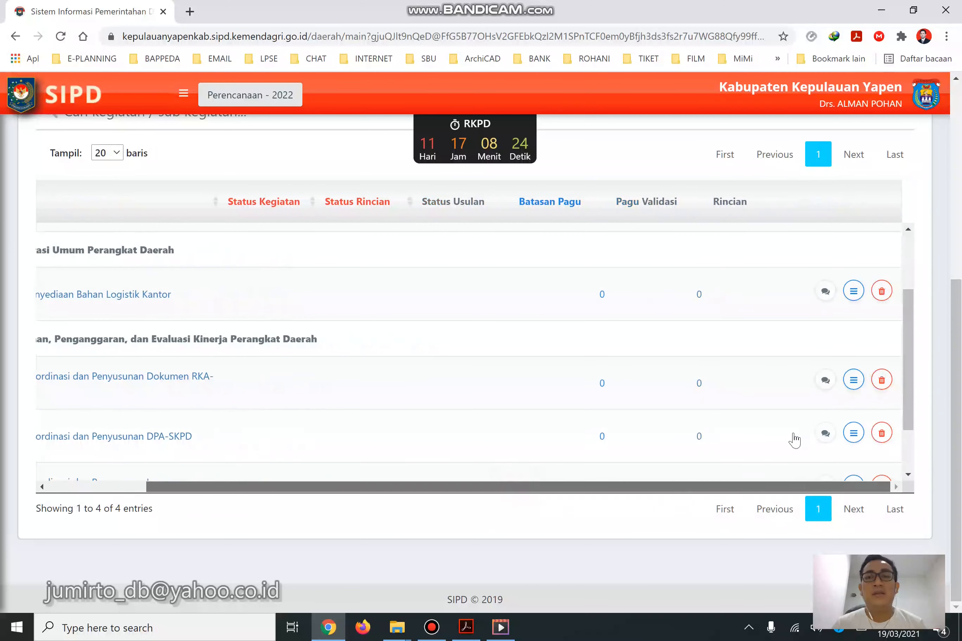
pyautogui.click(860, 289)
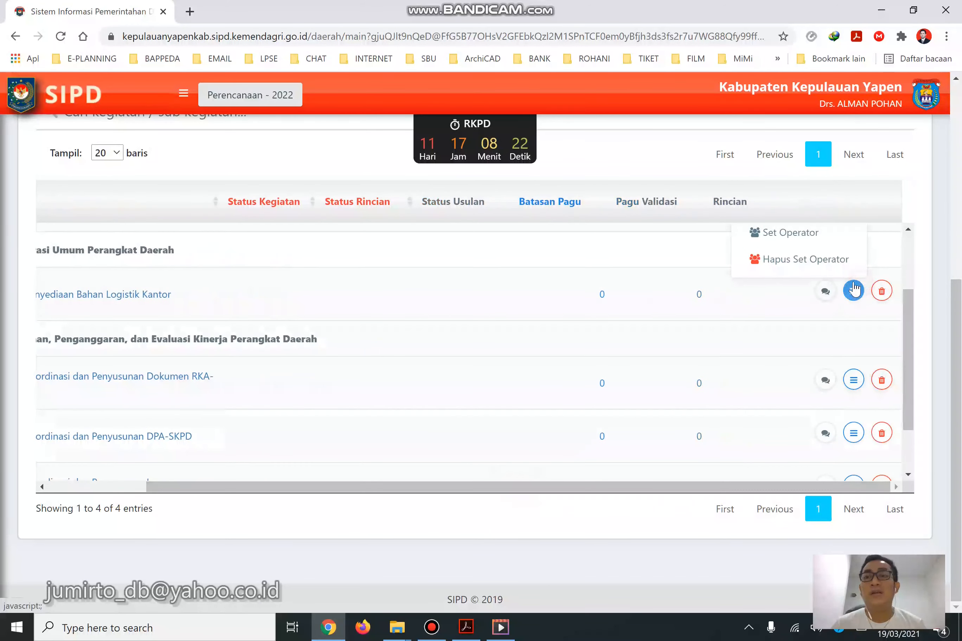
pyautogui.scroll(2, 856, 281)
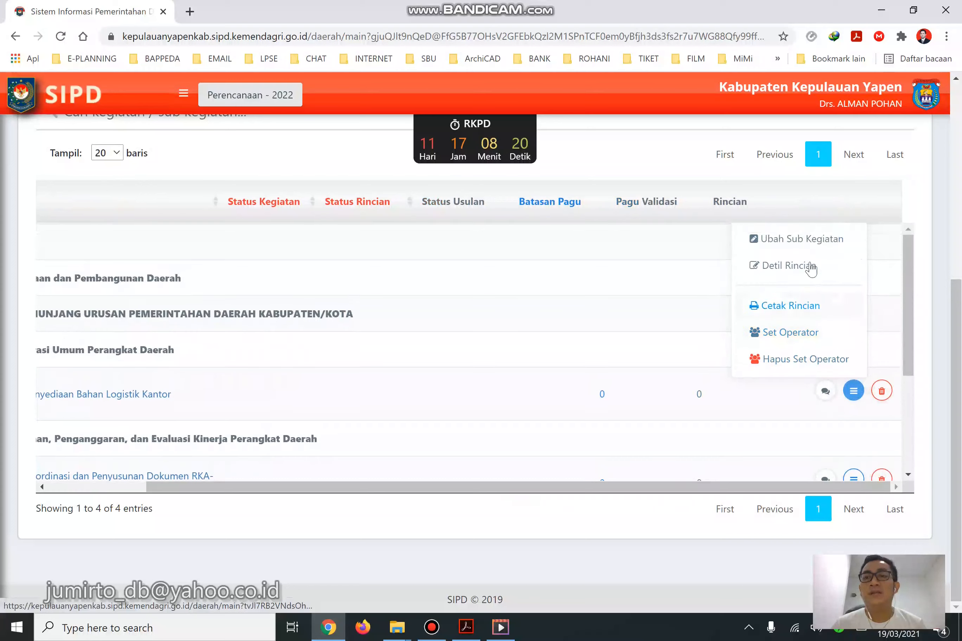
pyautogui.click(815, 244)
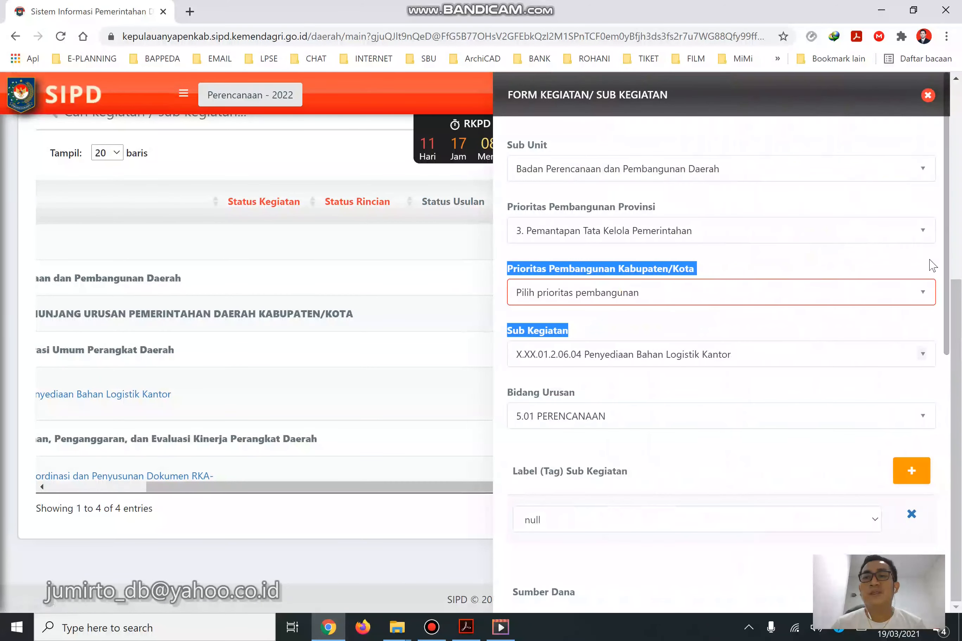
pyautogui.click(930, 260)
pyautogui.moveTo(949, 233); pyautogui.dragTo(949, 538)
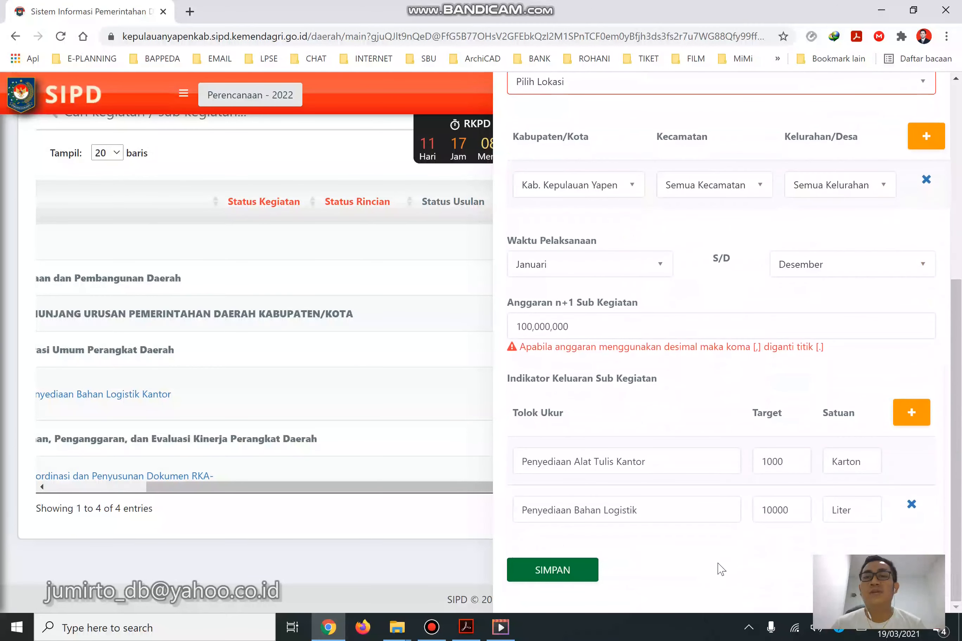
pyautogui.scroll(15, 897, 301)
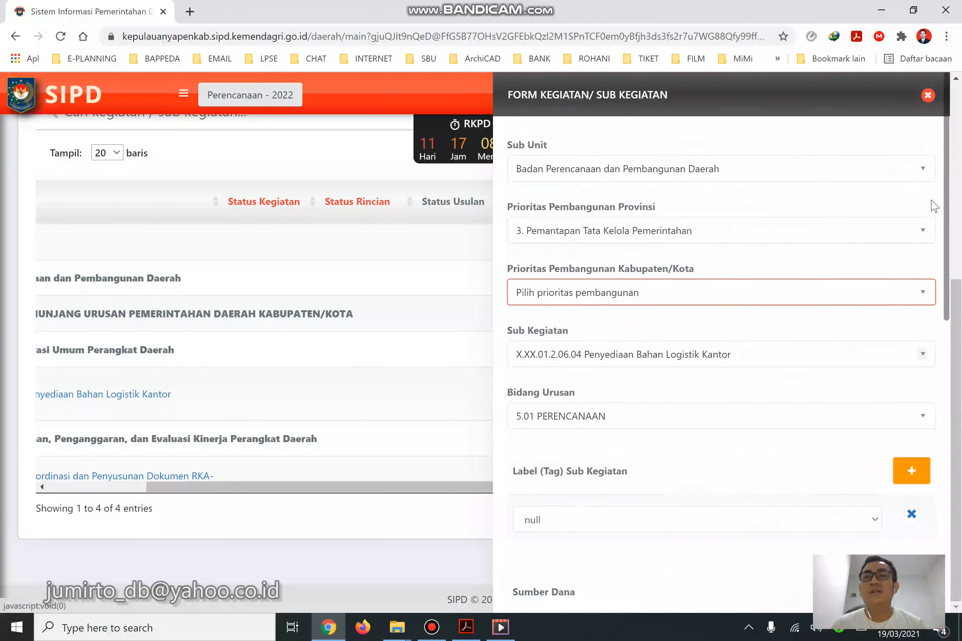
pyautogui.click(928, 94)
pyautogui.moveTo(327, 488); pyautogui.dragTo(208, 484)
pyautogui.moveTo(911, 306); pyautogui.dragTo(899, 401)
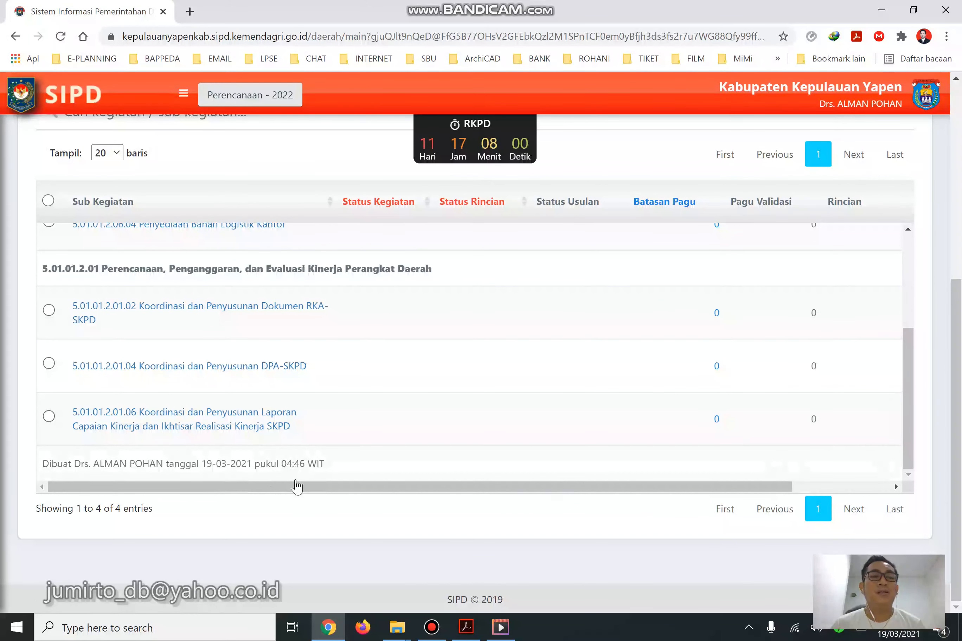
pyautogui.moveTo(301, 490); pyautogui.dragTo(648, 502)
pyautogui.doubleClick(201, 464)
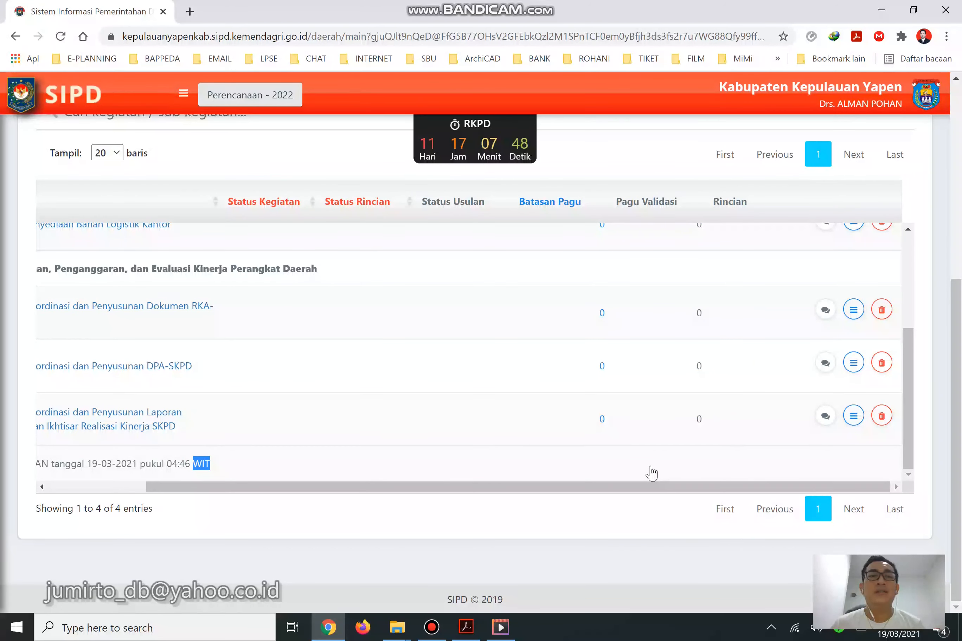
pyautogui.click(651, 473)
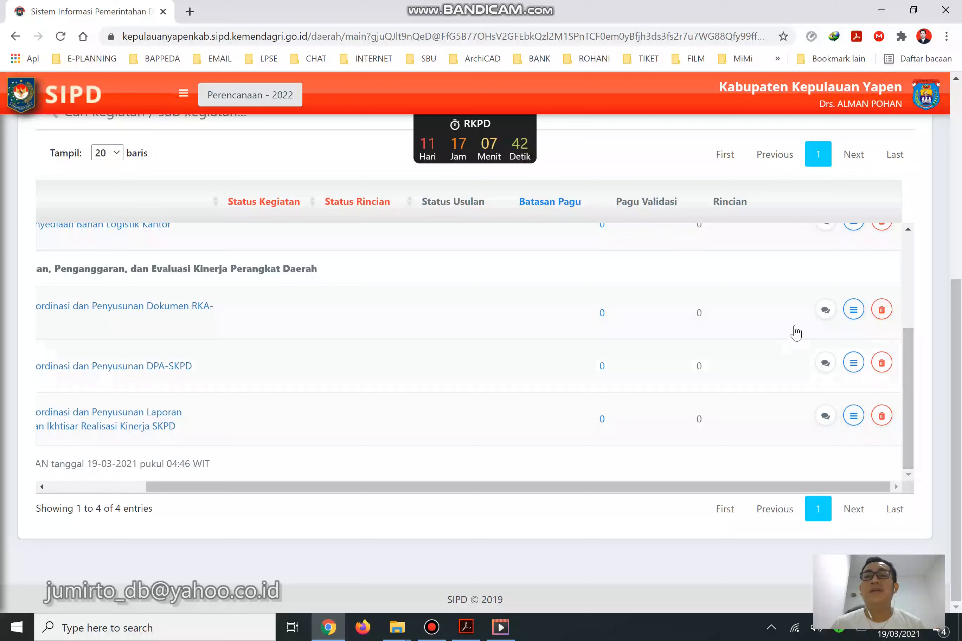
pyautogui.click(854, 426)
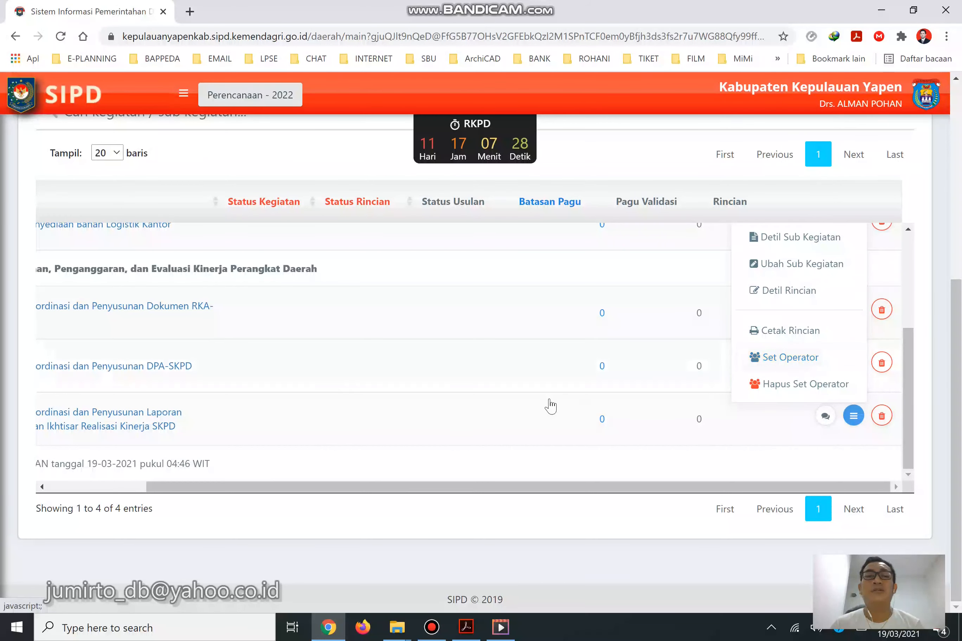
pyautogui.click(789, 359)
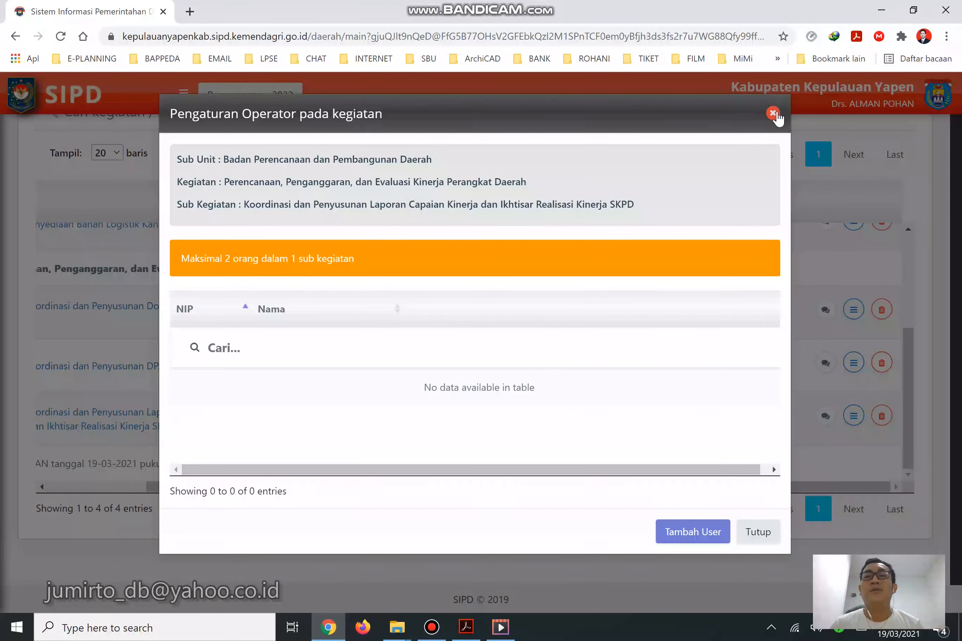
pyautogui.click(773, 113)
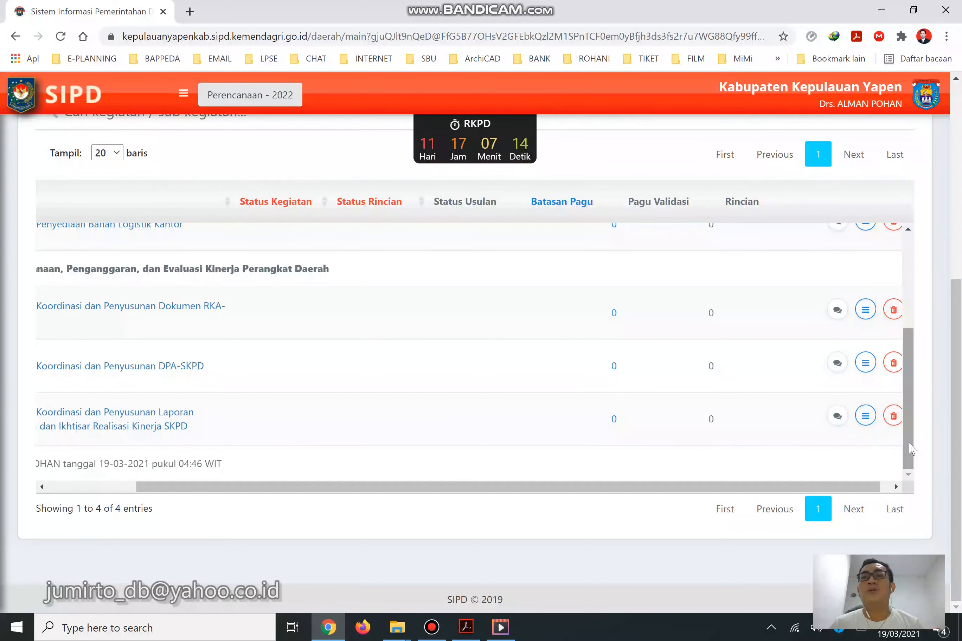
pyautogui.moveTo(861, 484); pyautogui.dragTo(586, 505)
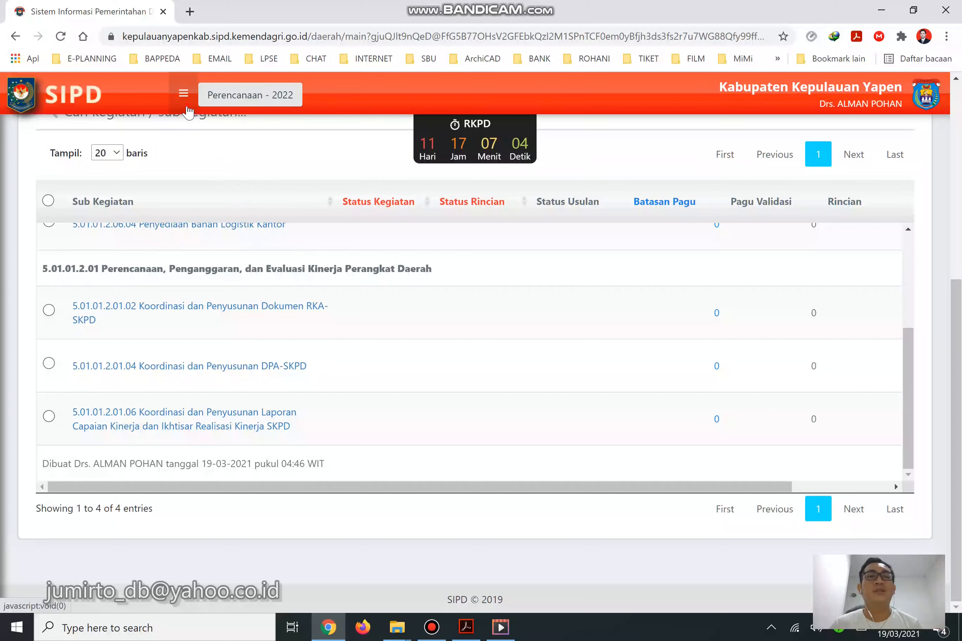
pyautogui.click(184, 94)
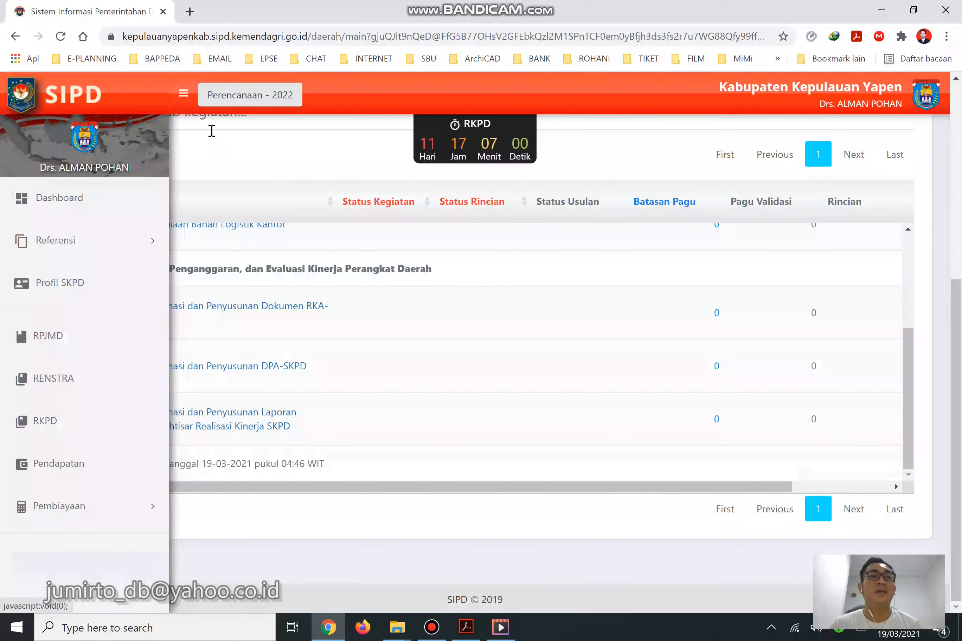
pyautogui.click(184, 94)
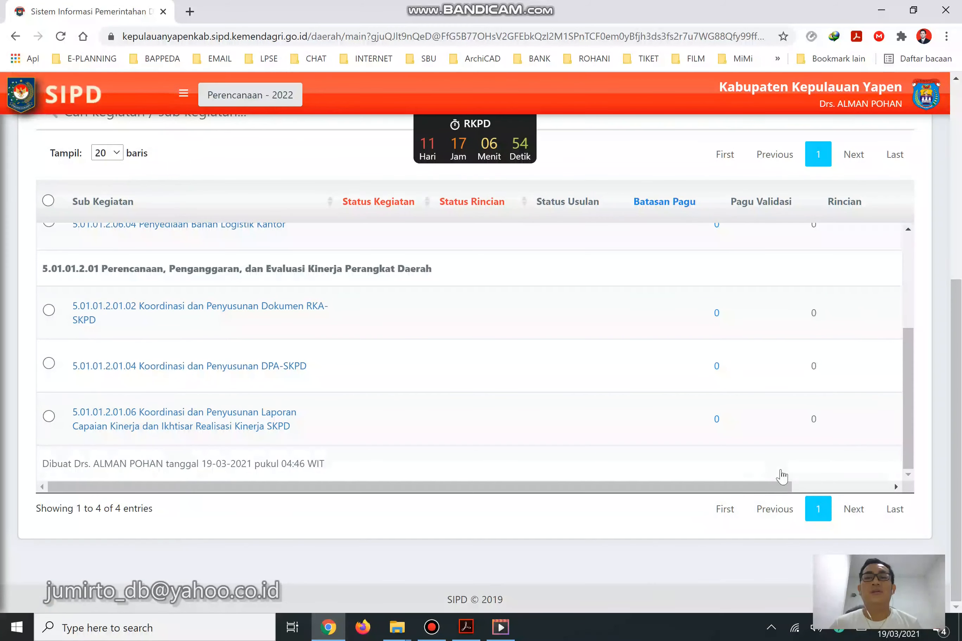
pyautogui.moveTo(911, 419); pyautogui.dragTo(903, 295)
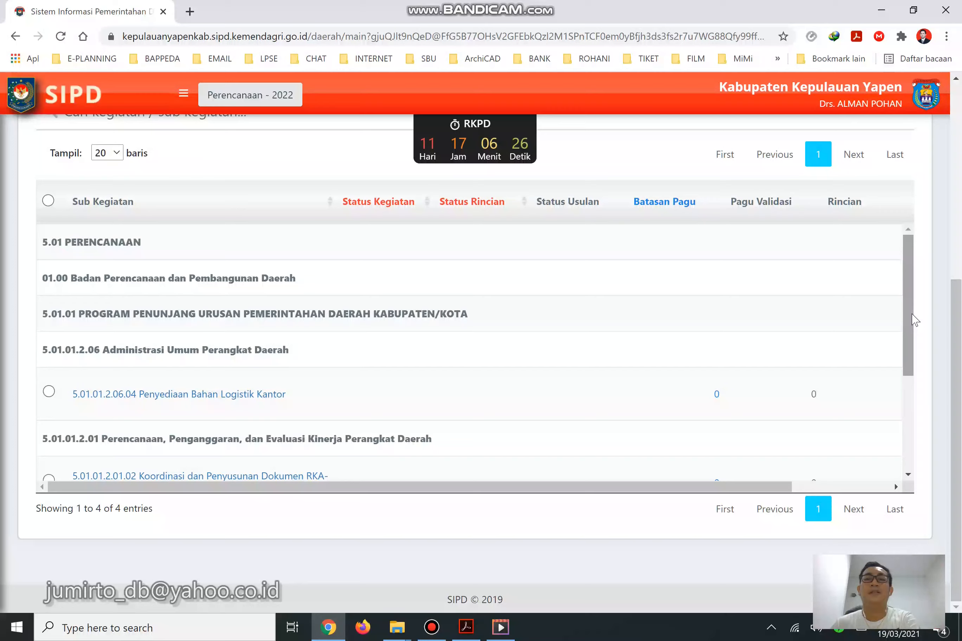
pyautogui.click(466, 628)
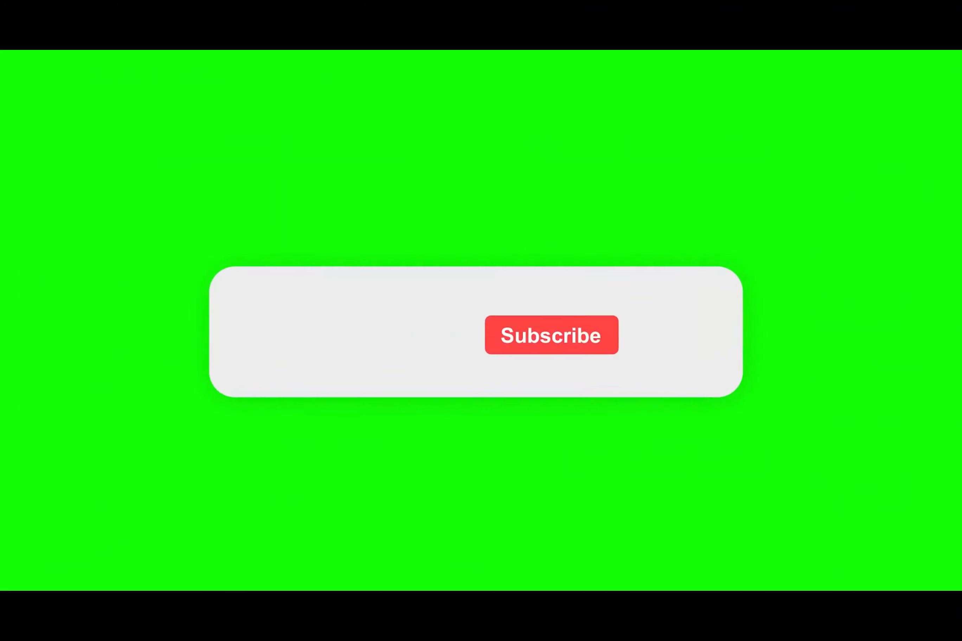